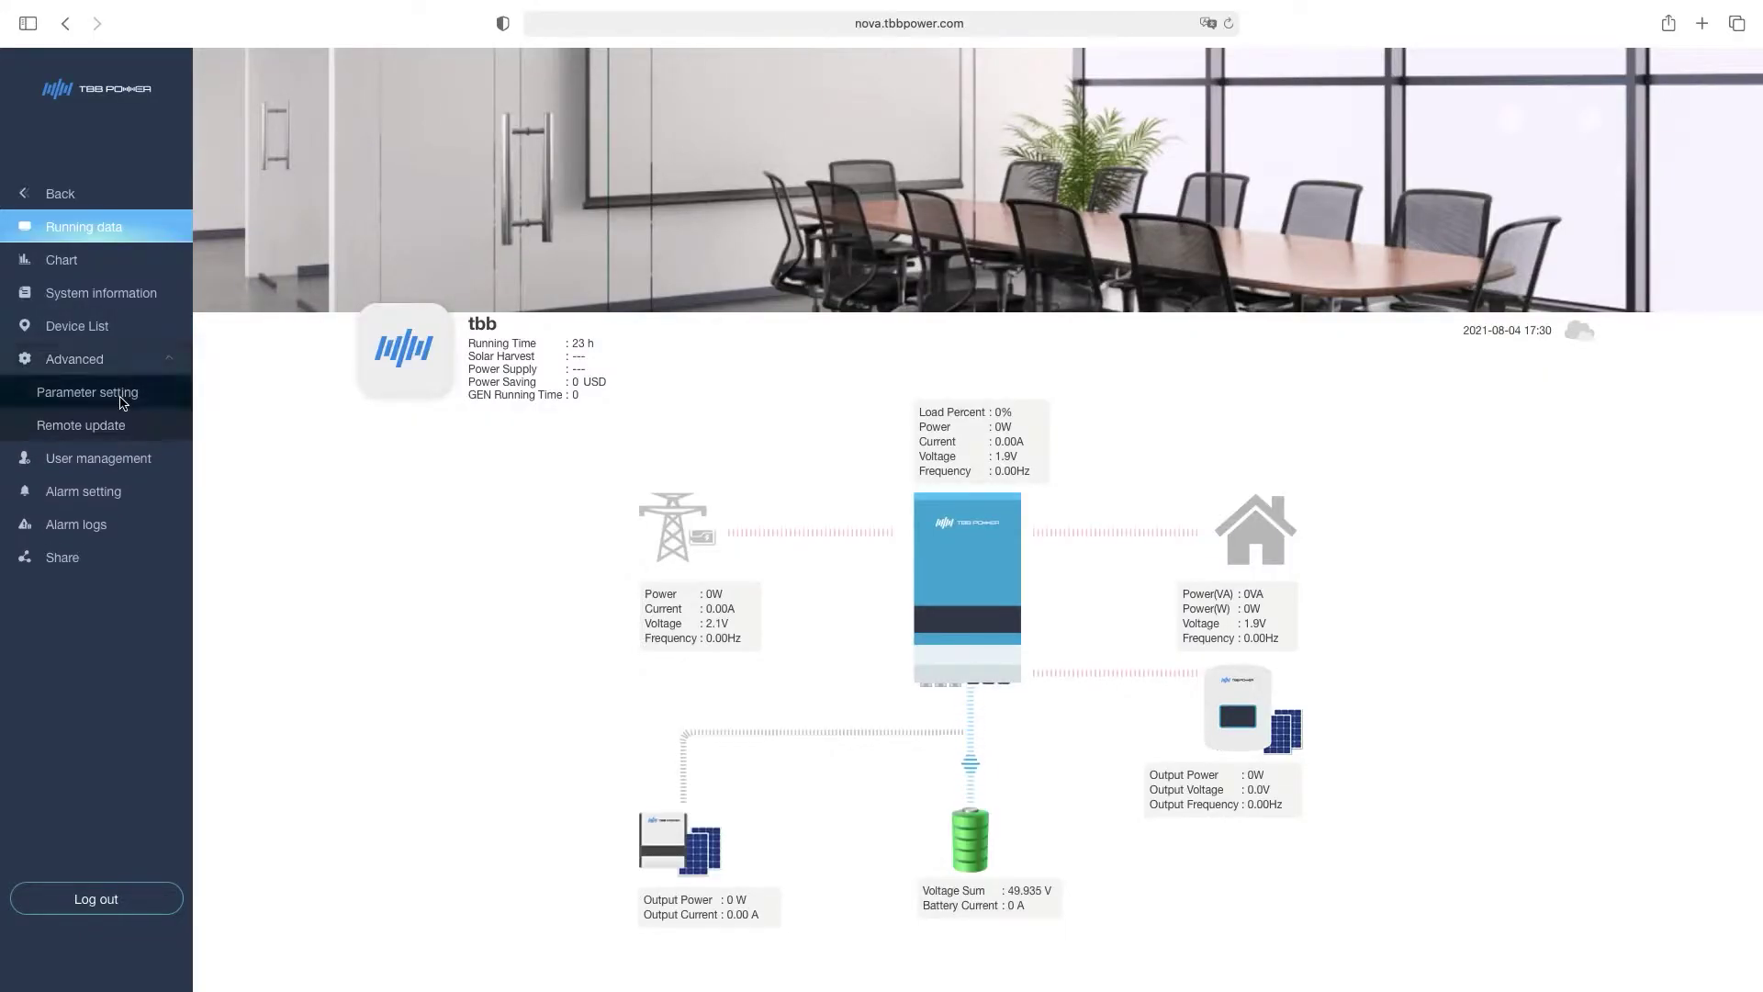
# Step: Change the AC Input Configuration's AC input source to Generator and save it with Set
pyautogui.click(121, 398)
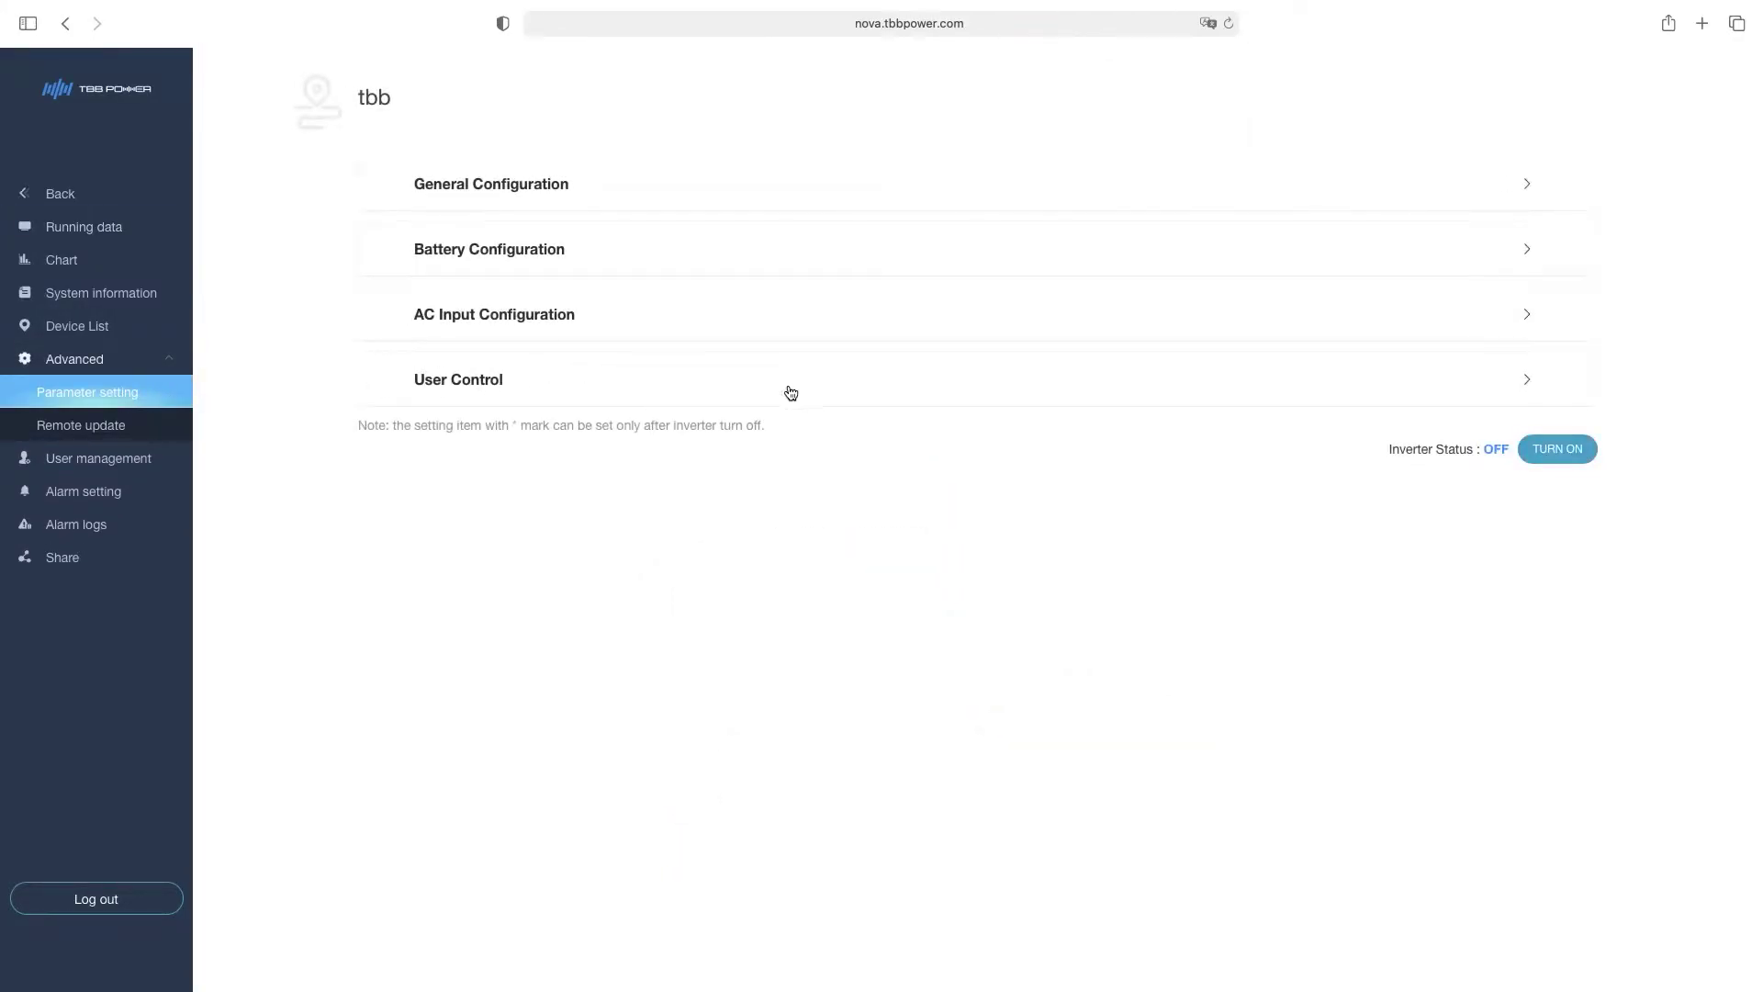
pyautogui.click(1501, 319)
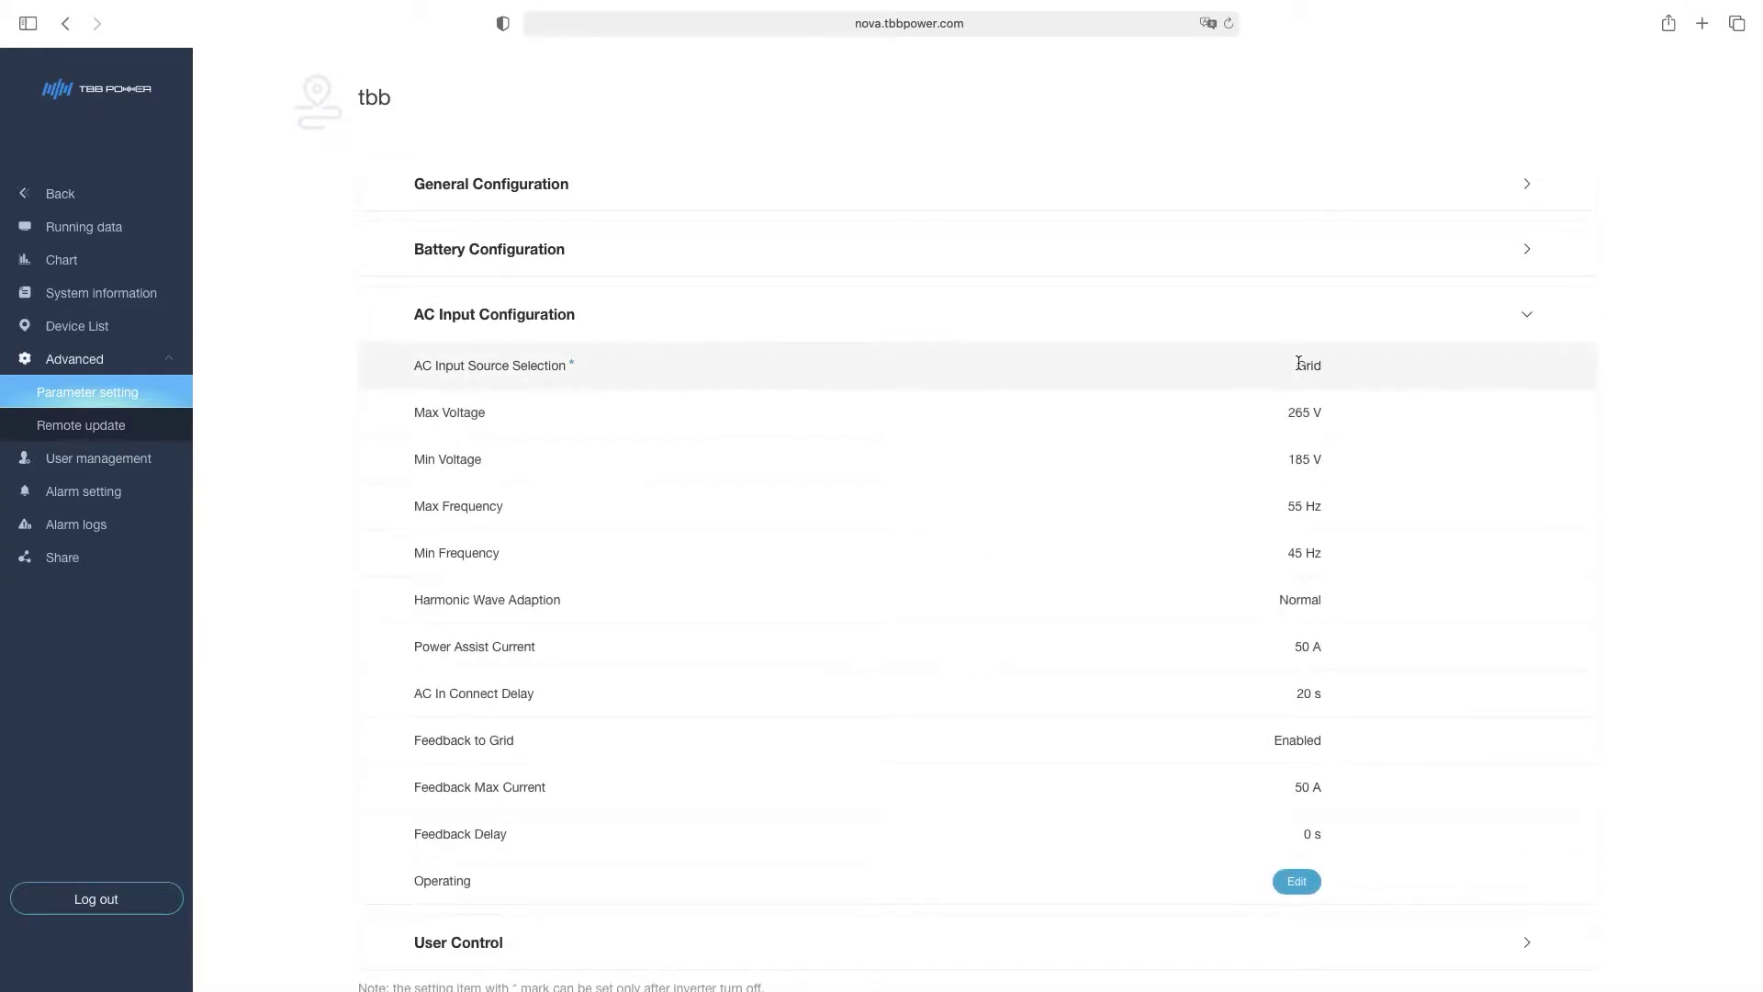
pyautogui.click(1296, 881)
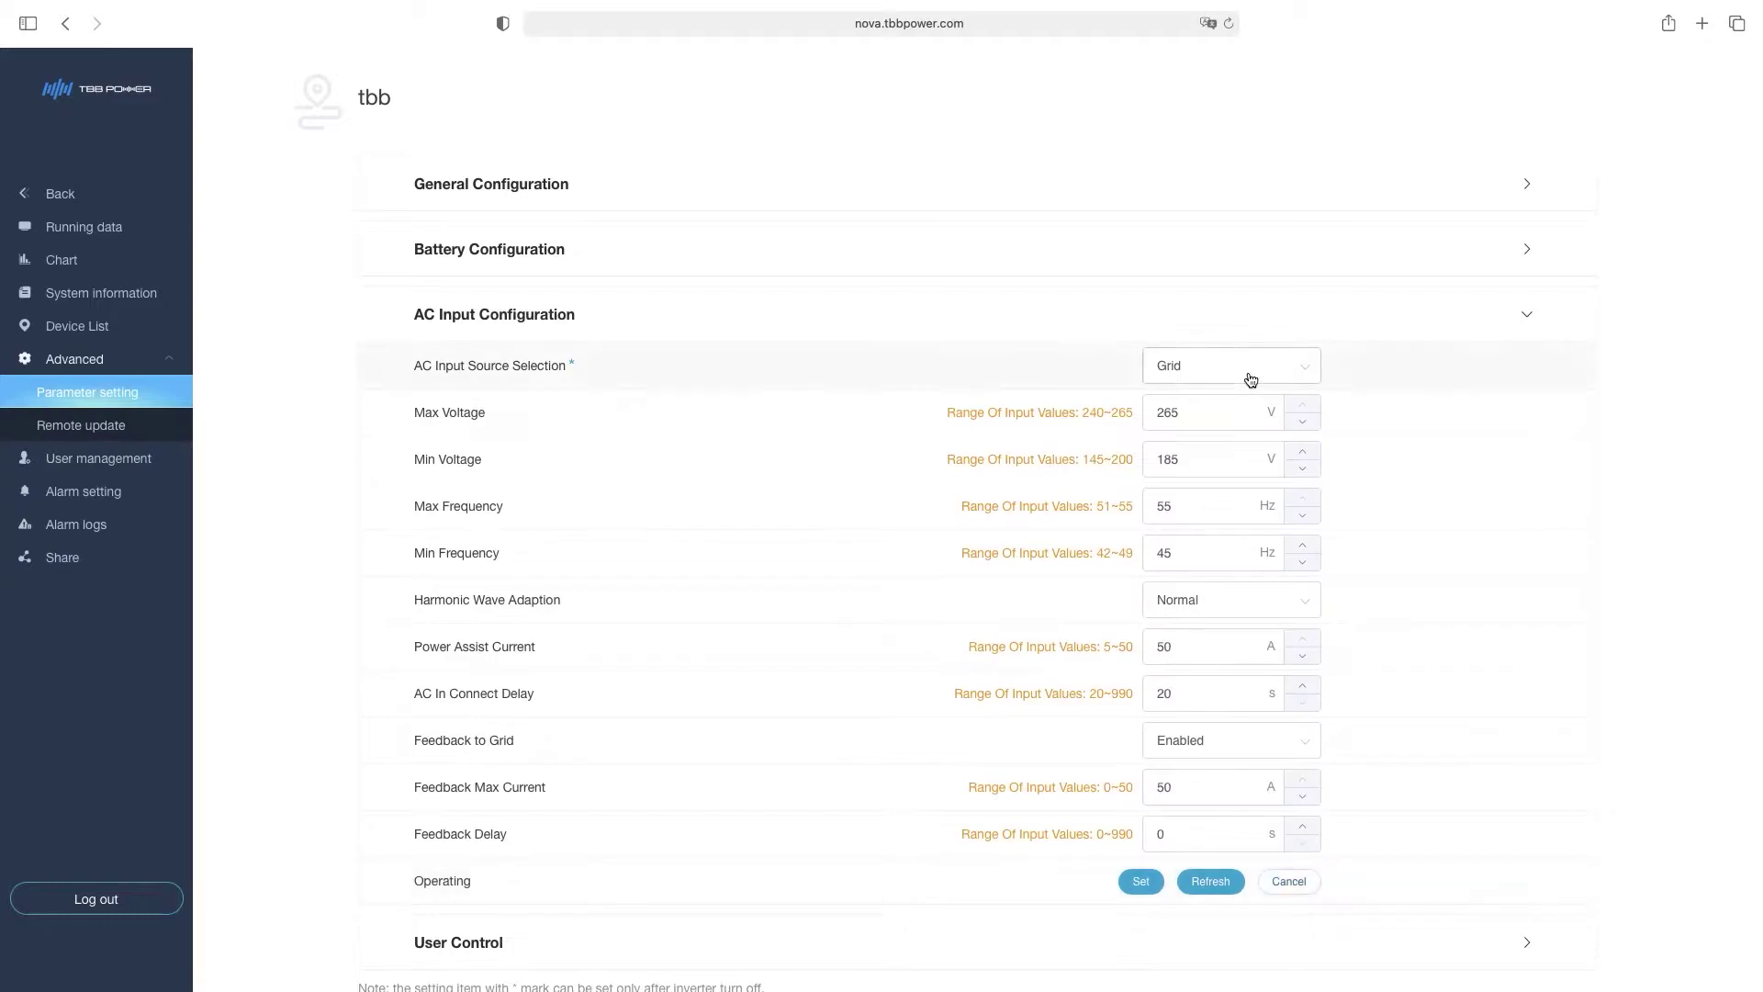
pyautogui.click(1295, 367)
pyautogui.click(1223, 420)
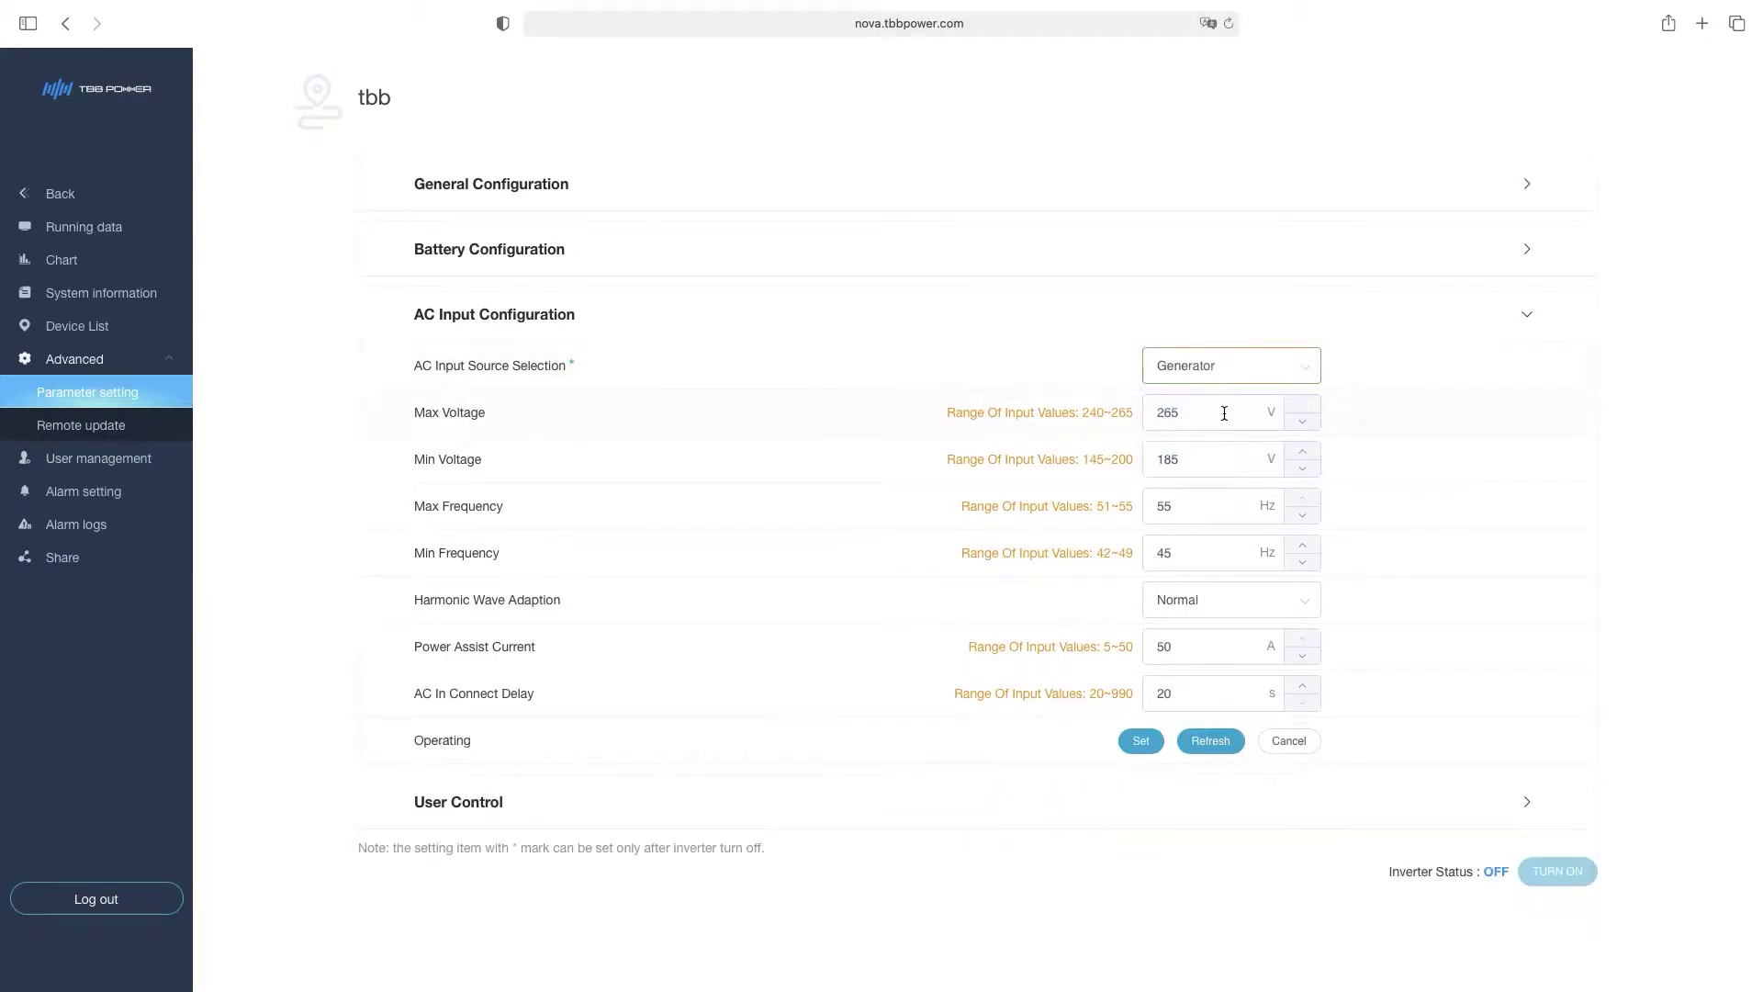
pyautogui.click(1141, 741)
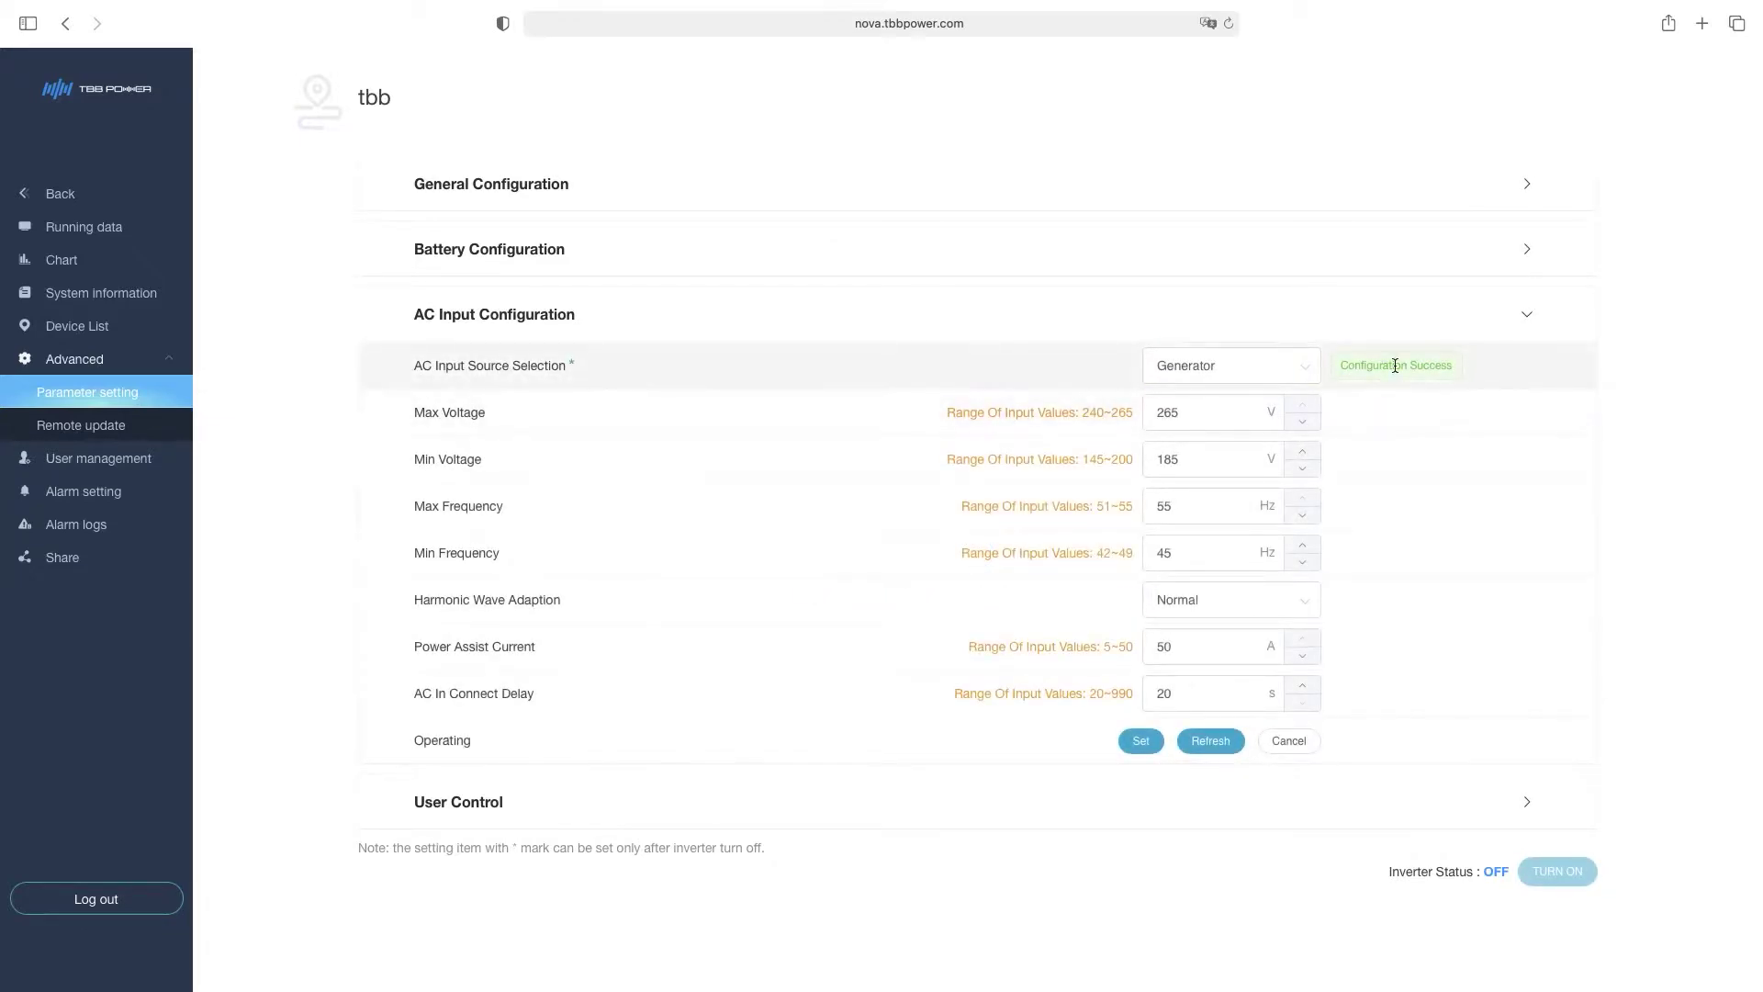
pyautogui.click(1452, 323)
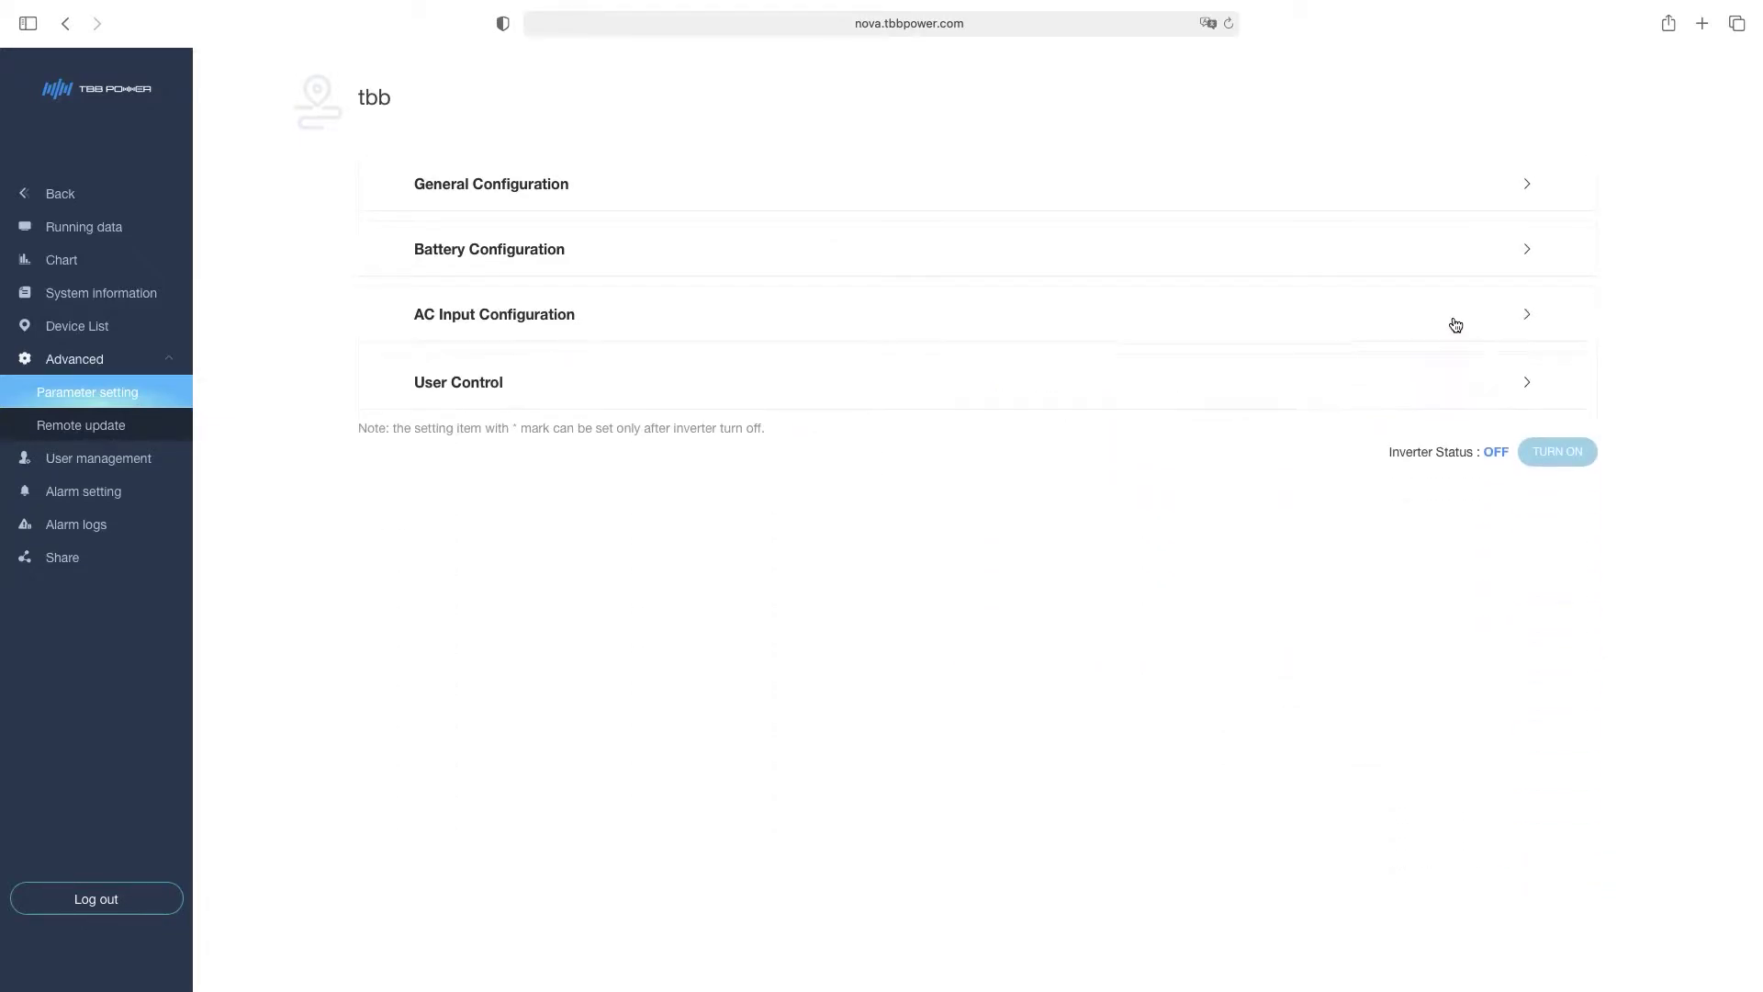
# Step: Save AGS Driver as the User Control relay definition and refresh the settings
pyautogui.click(1490, 389)
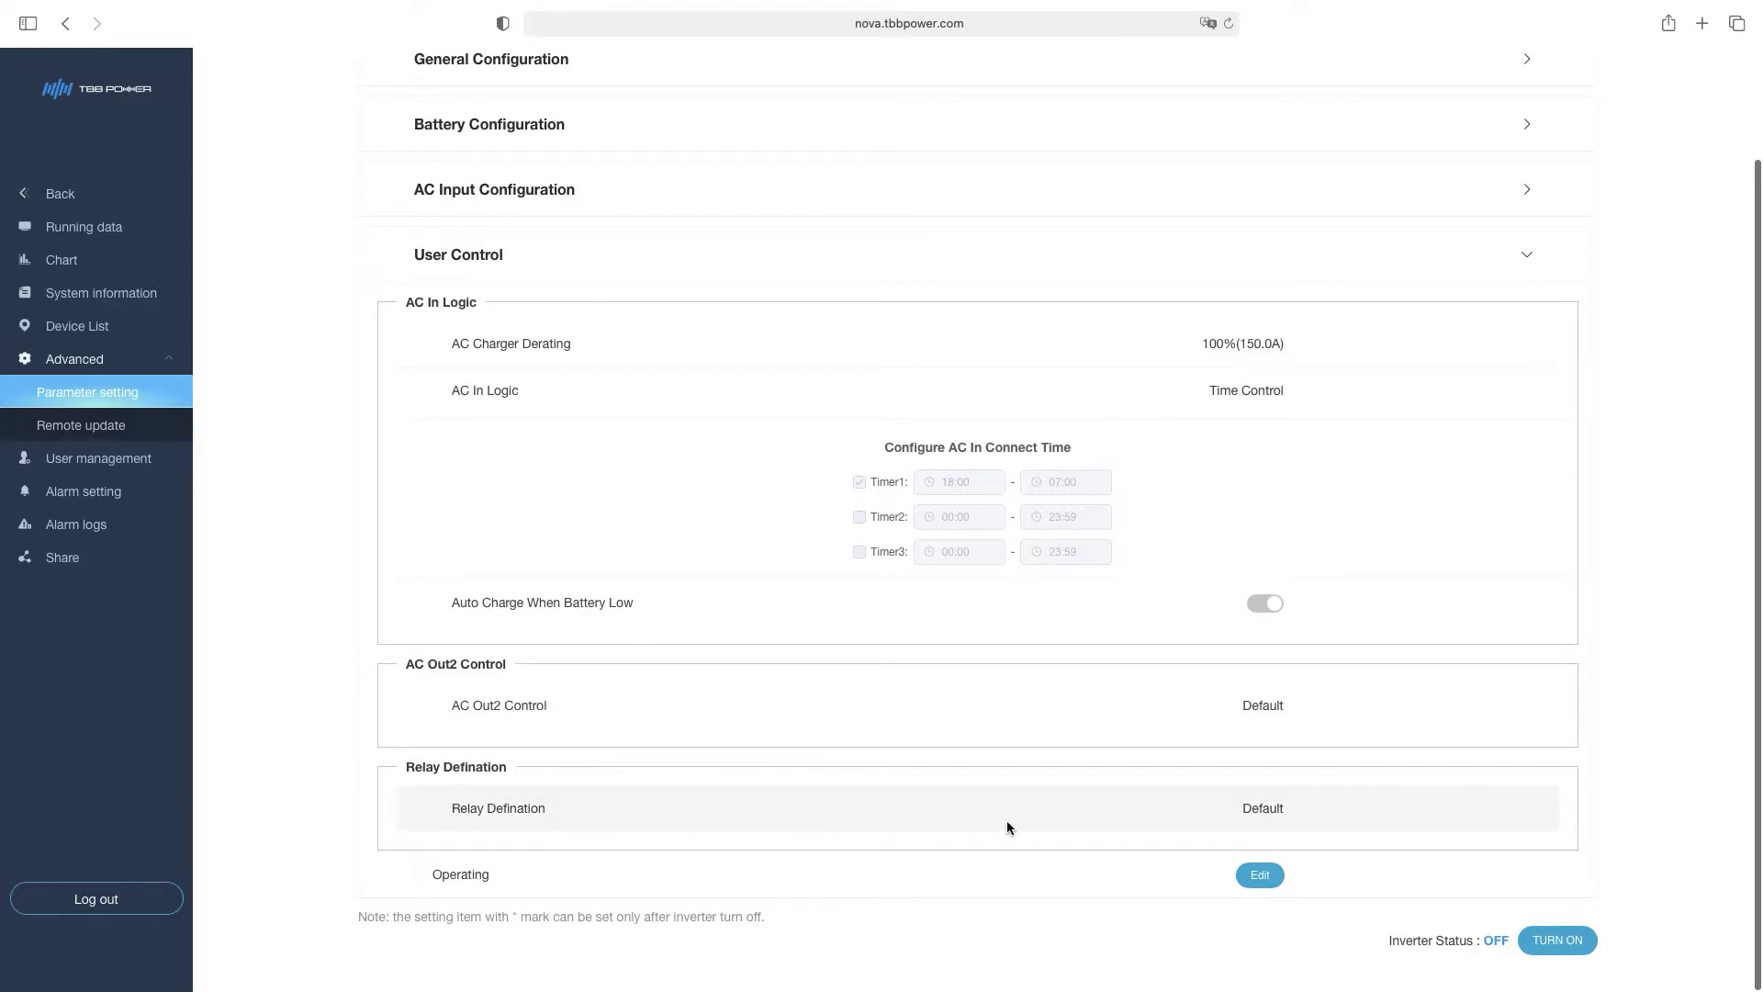
pyautogui.click(1260, 875)
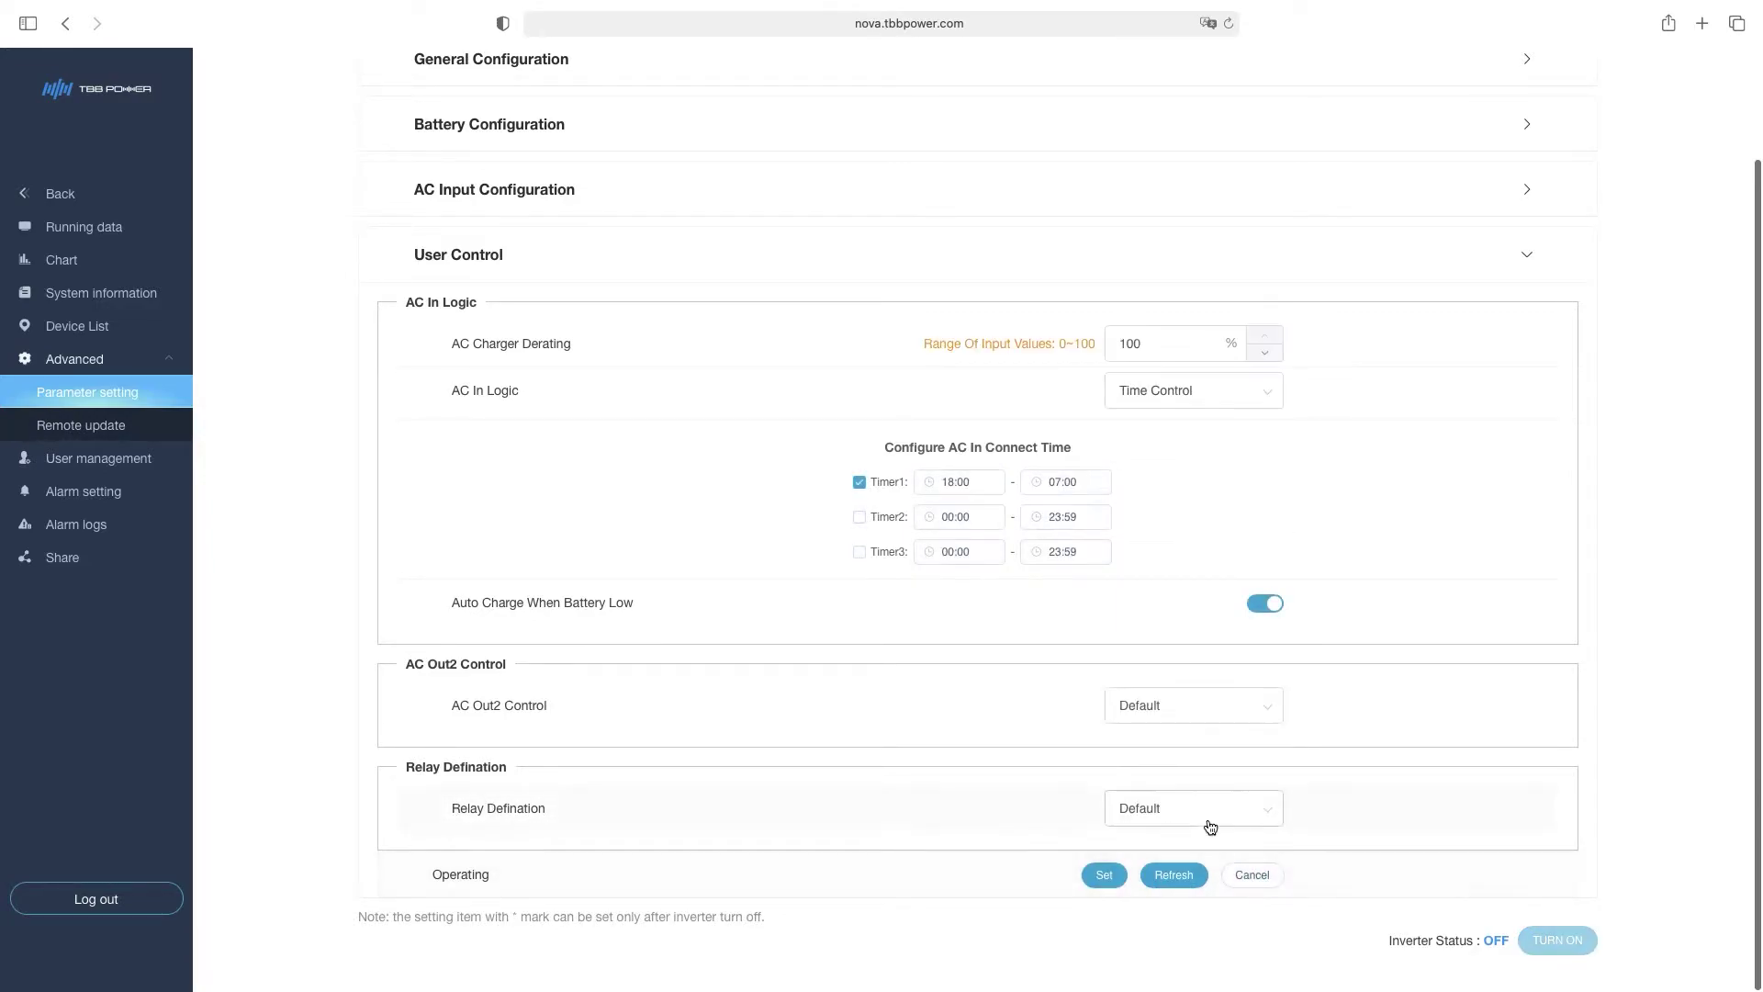
pyautogui.click(1271, 821)
pyautogui.click(1178, 930)
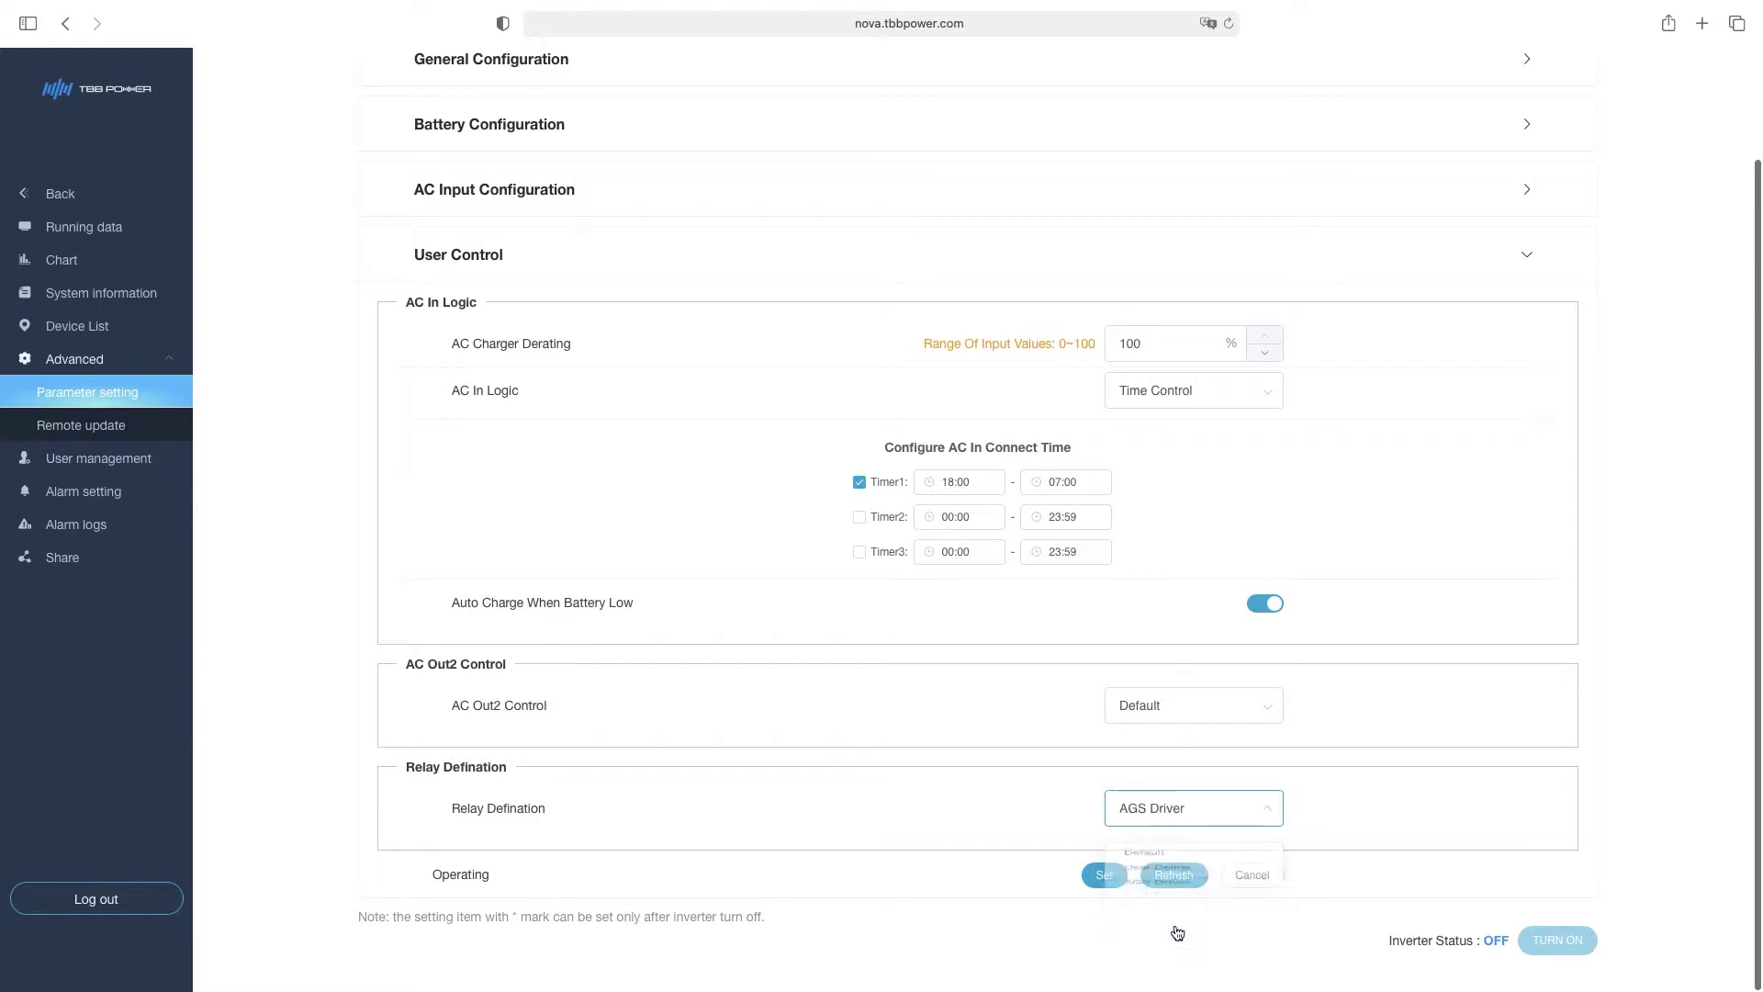
pyautogui.click(1104, 874)
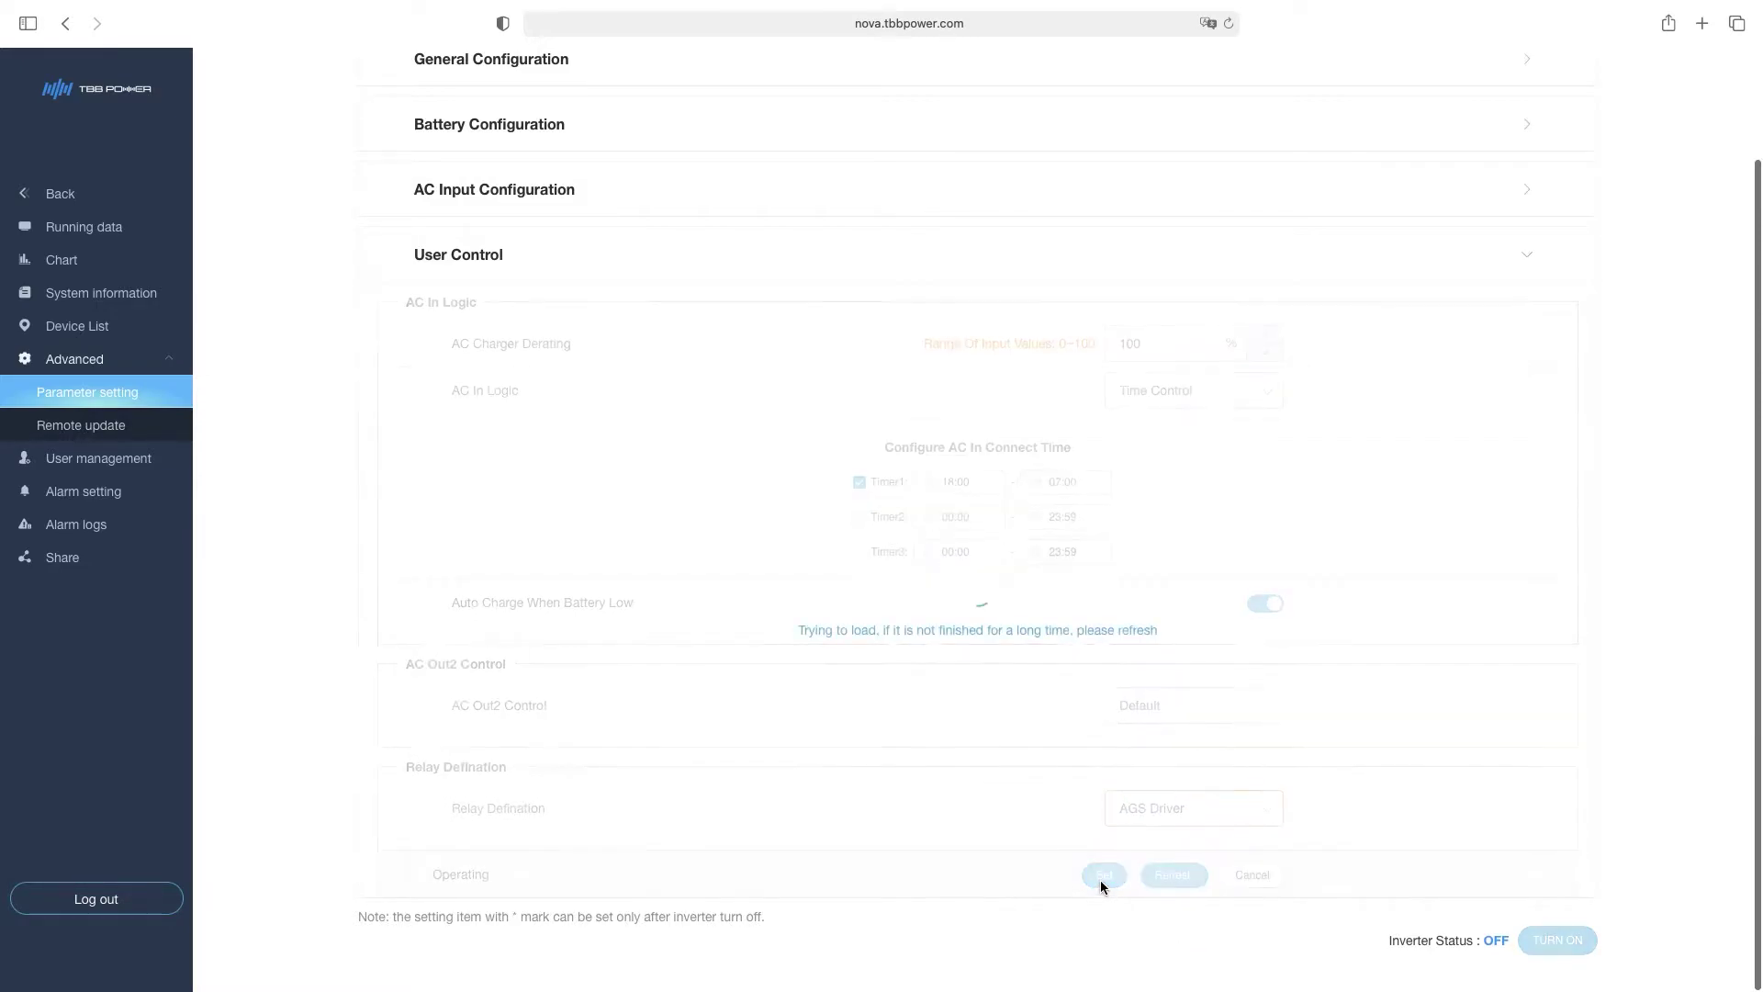
pyautogui.click(1175, 875)
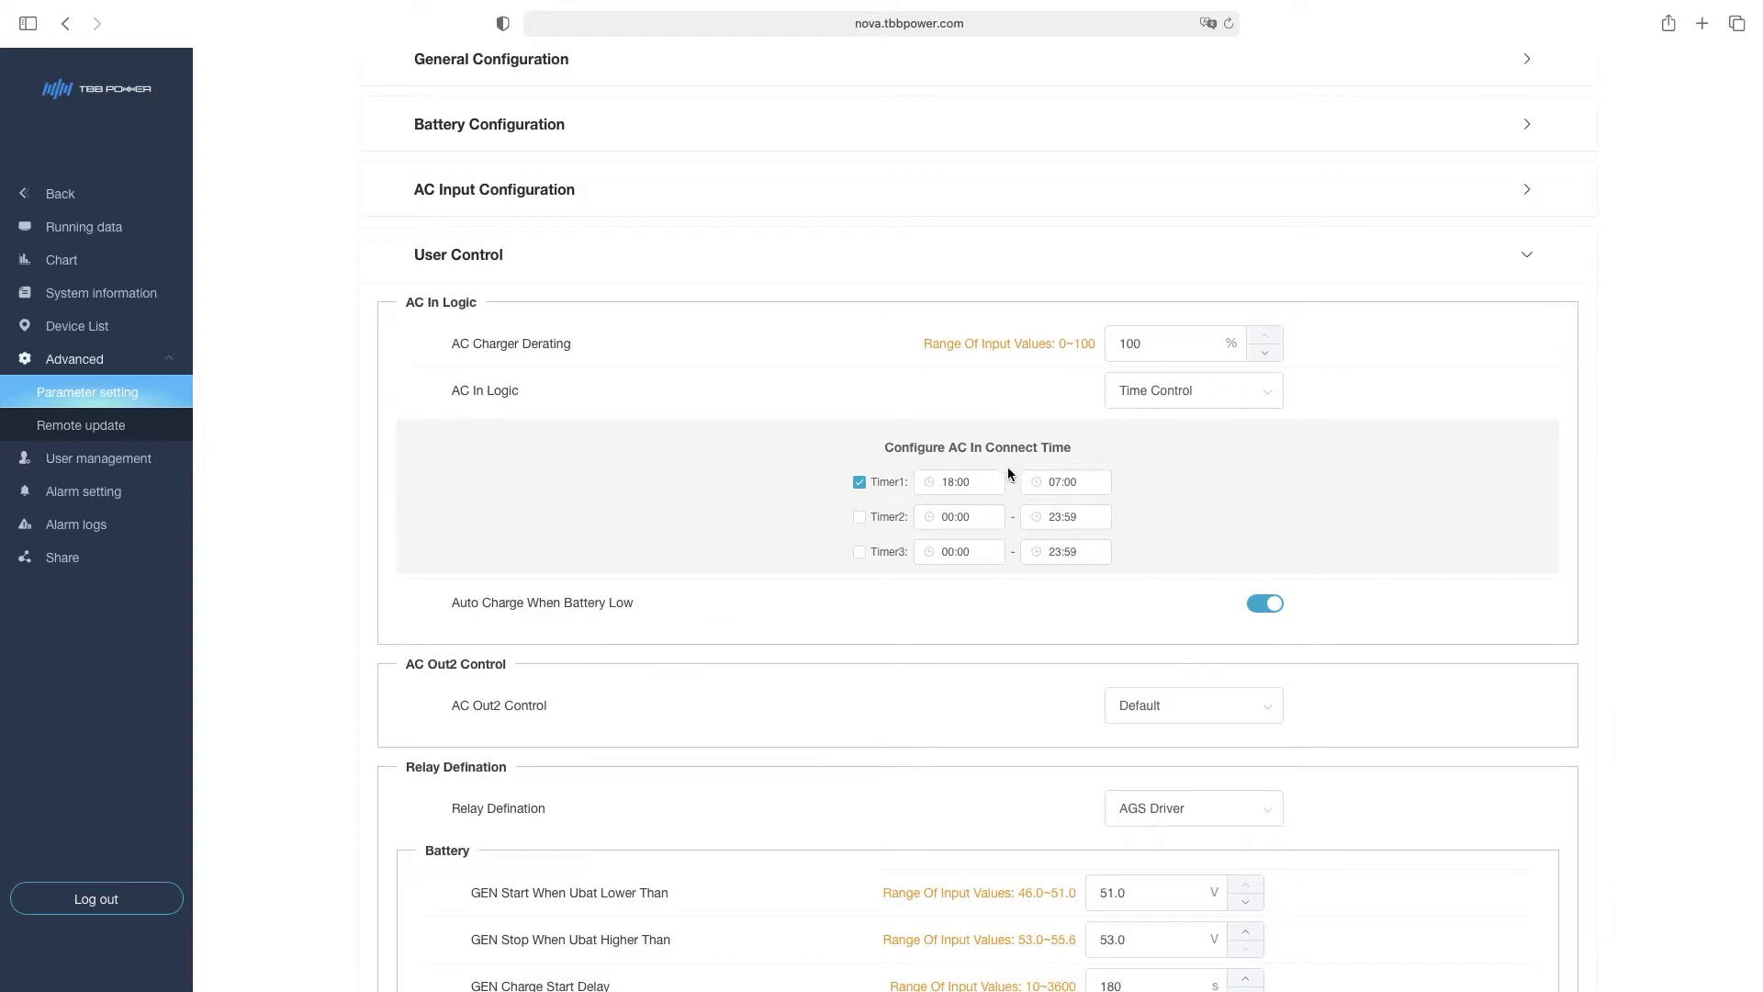
pyautogui.scroll(-2, 1008, 472)
pyautogui.scroll(-3, 1007, 473)
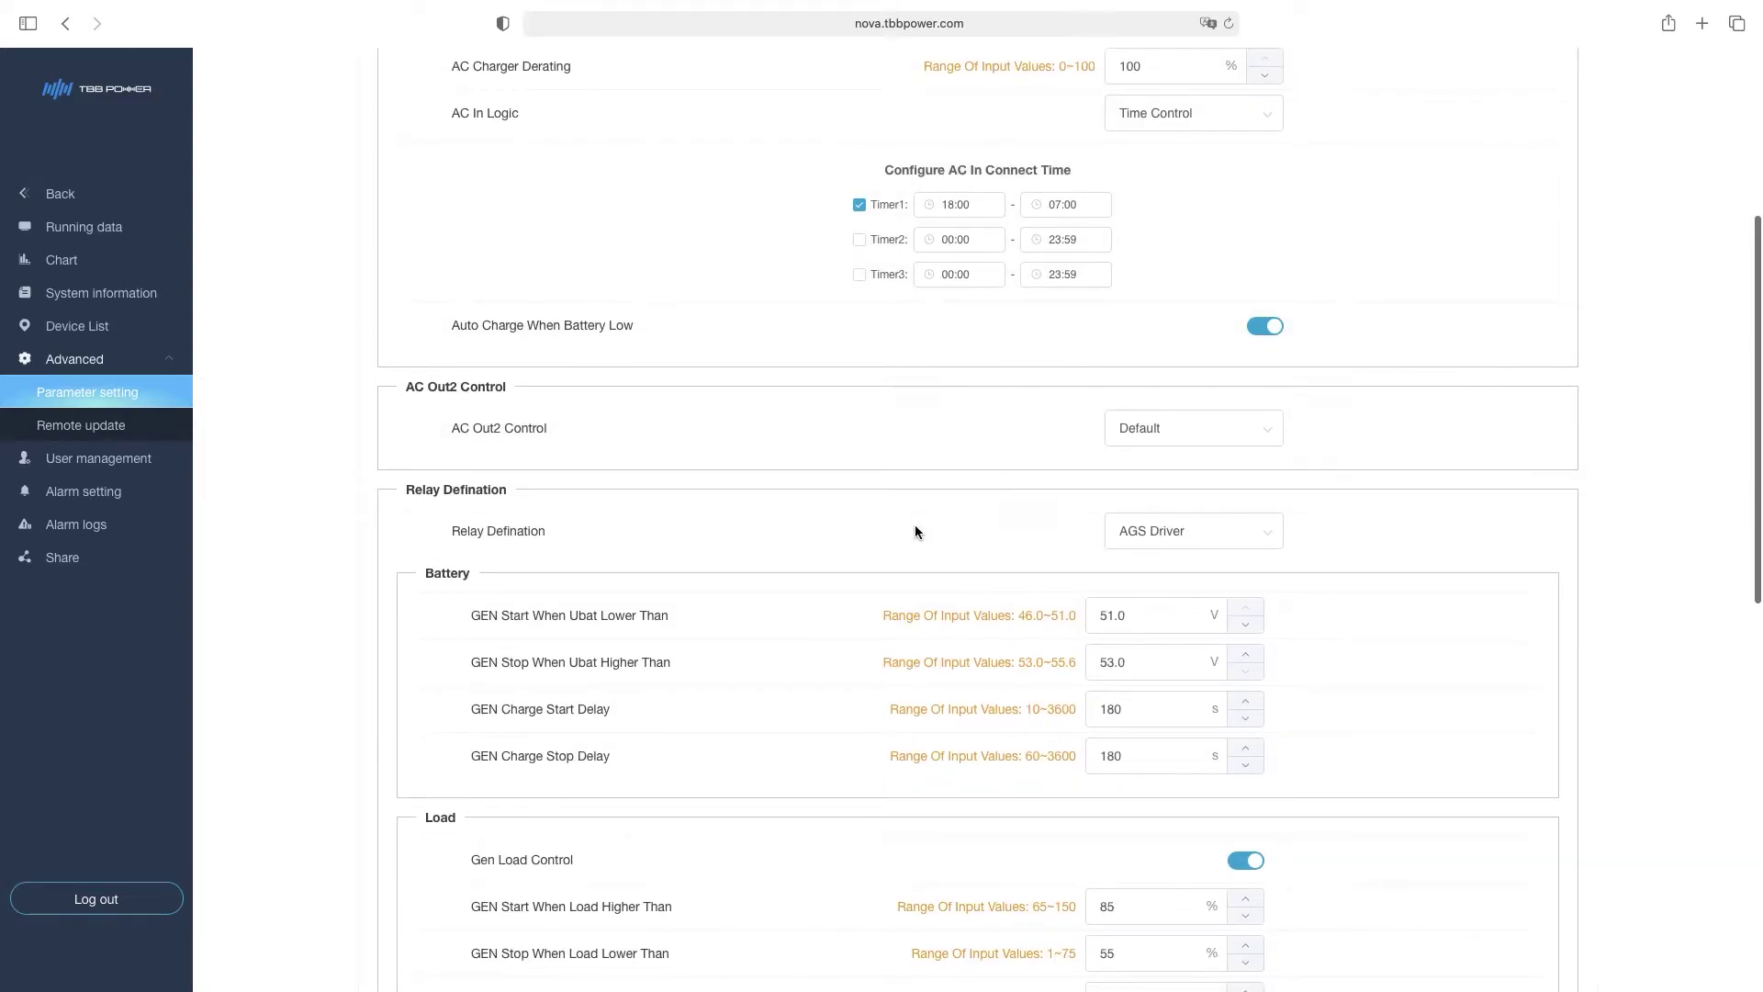
pyautogui.scroll(-2, 914, 525)
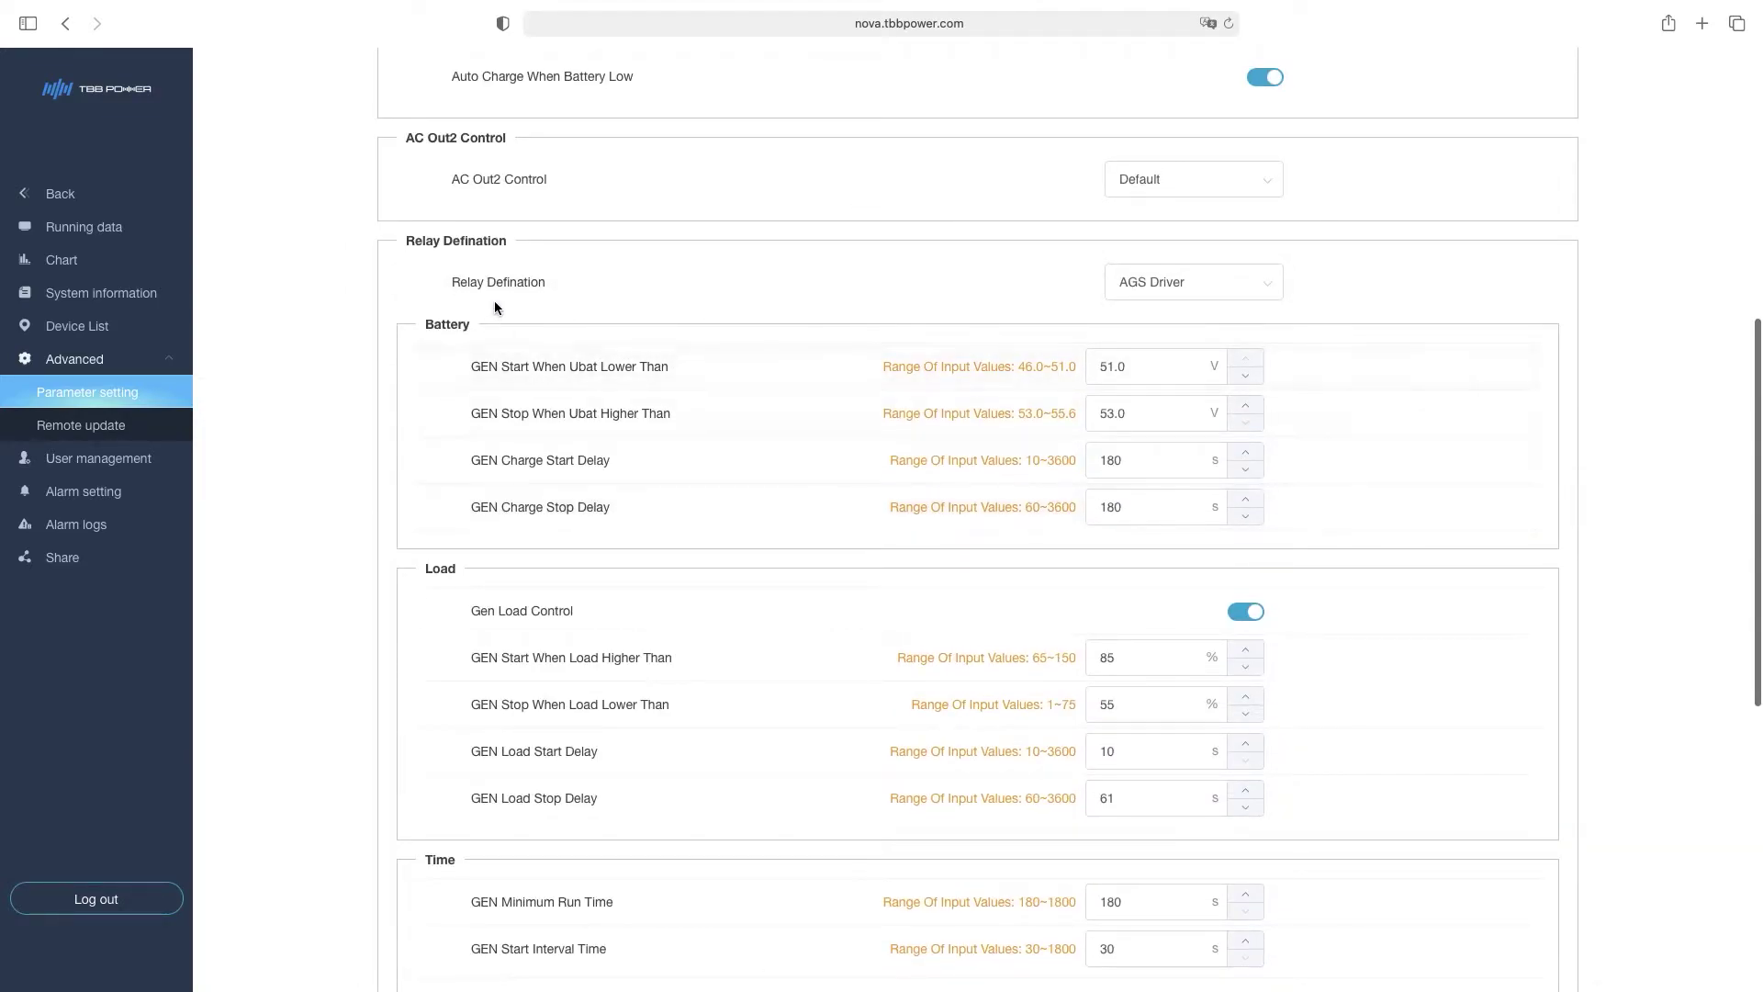
pyautogui.scroll(-1, 956, 681)
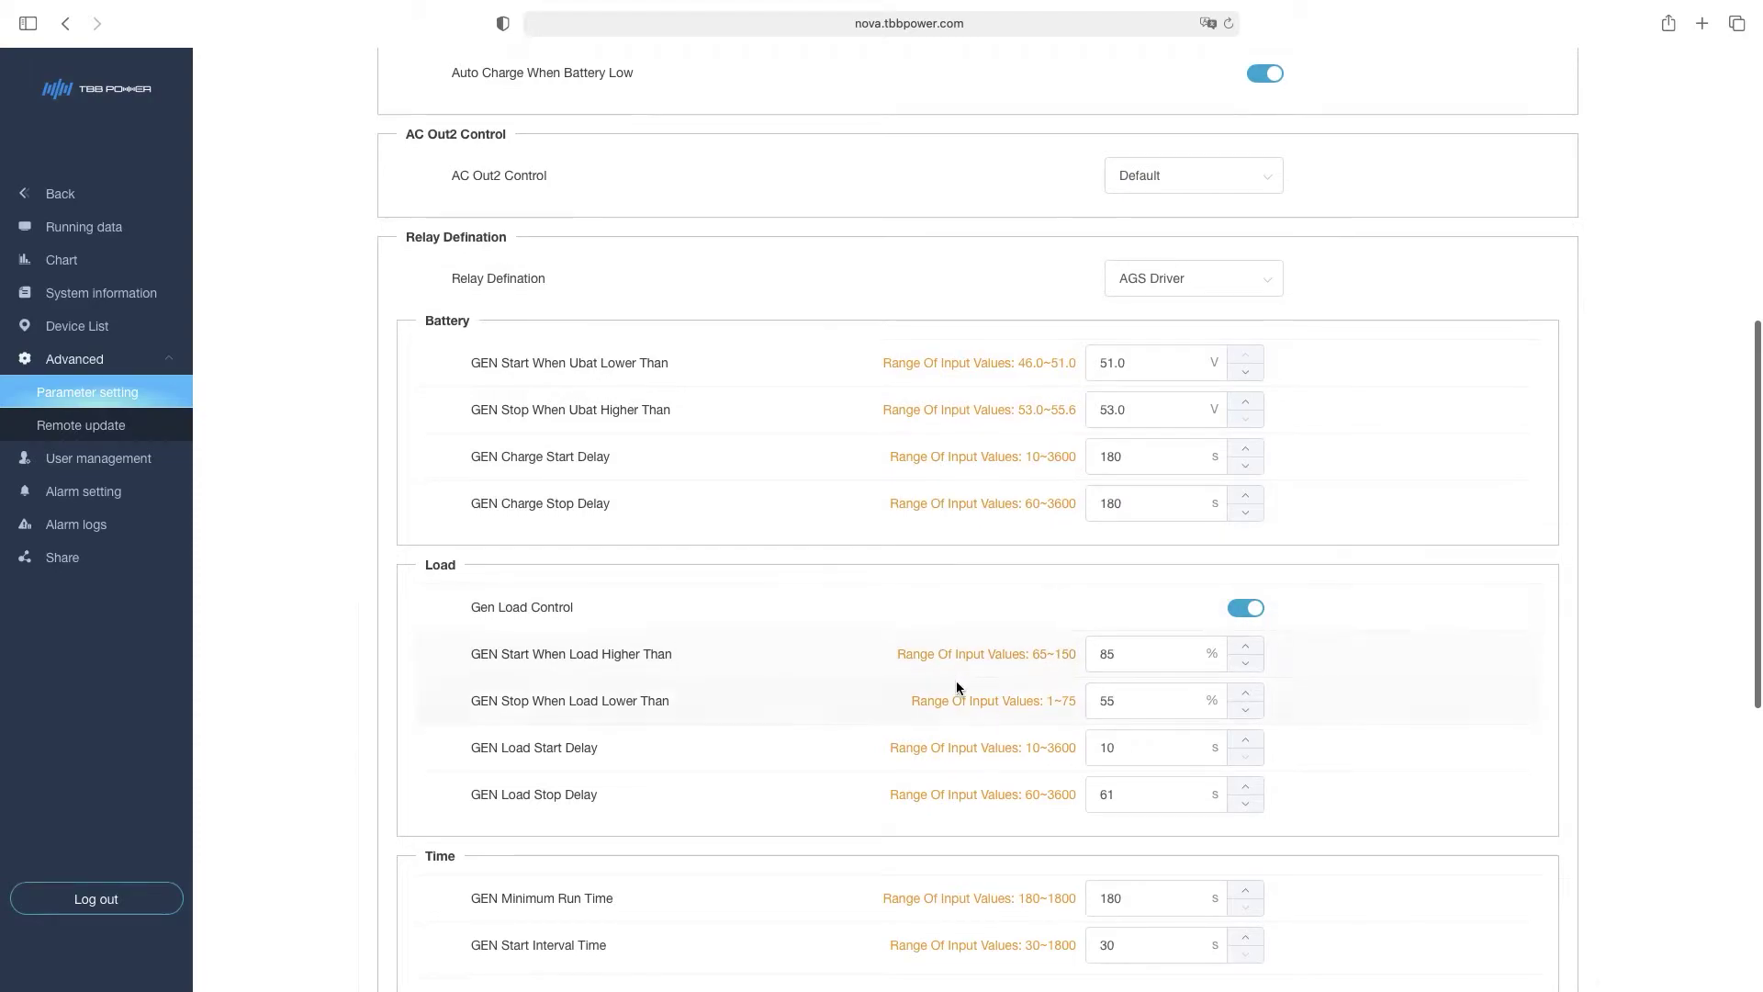
pyautogui.scroll(-1, 957, 680)
pyautogui.scroll(-1, 956, 681)
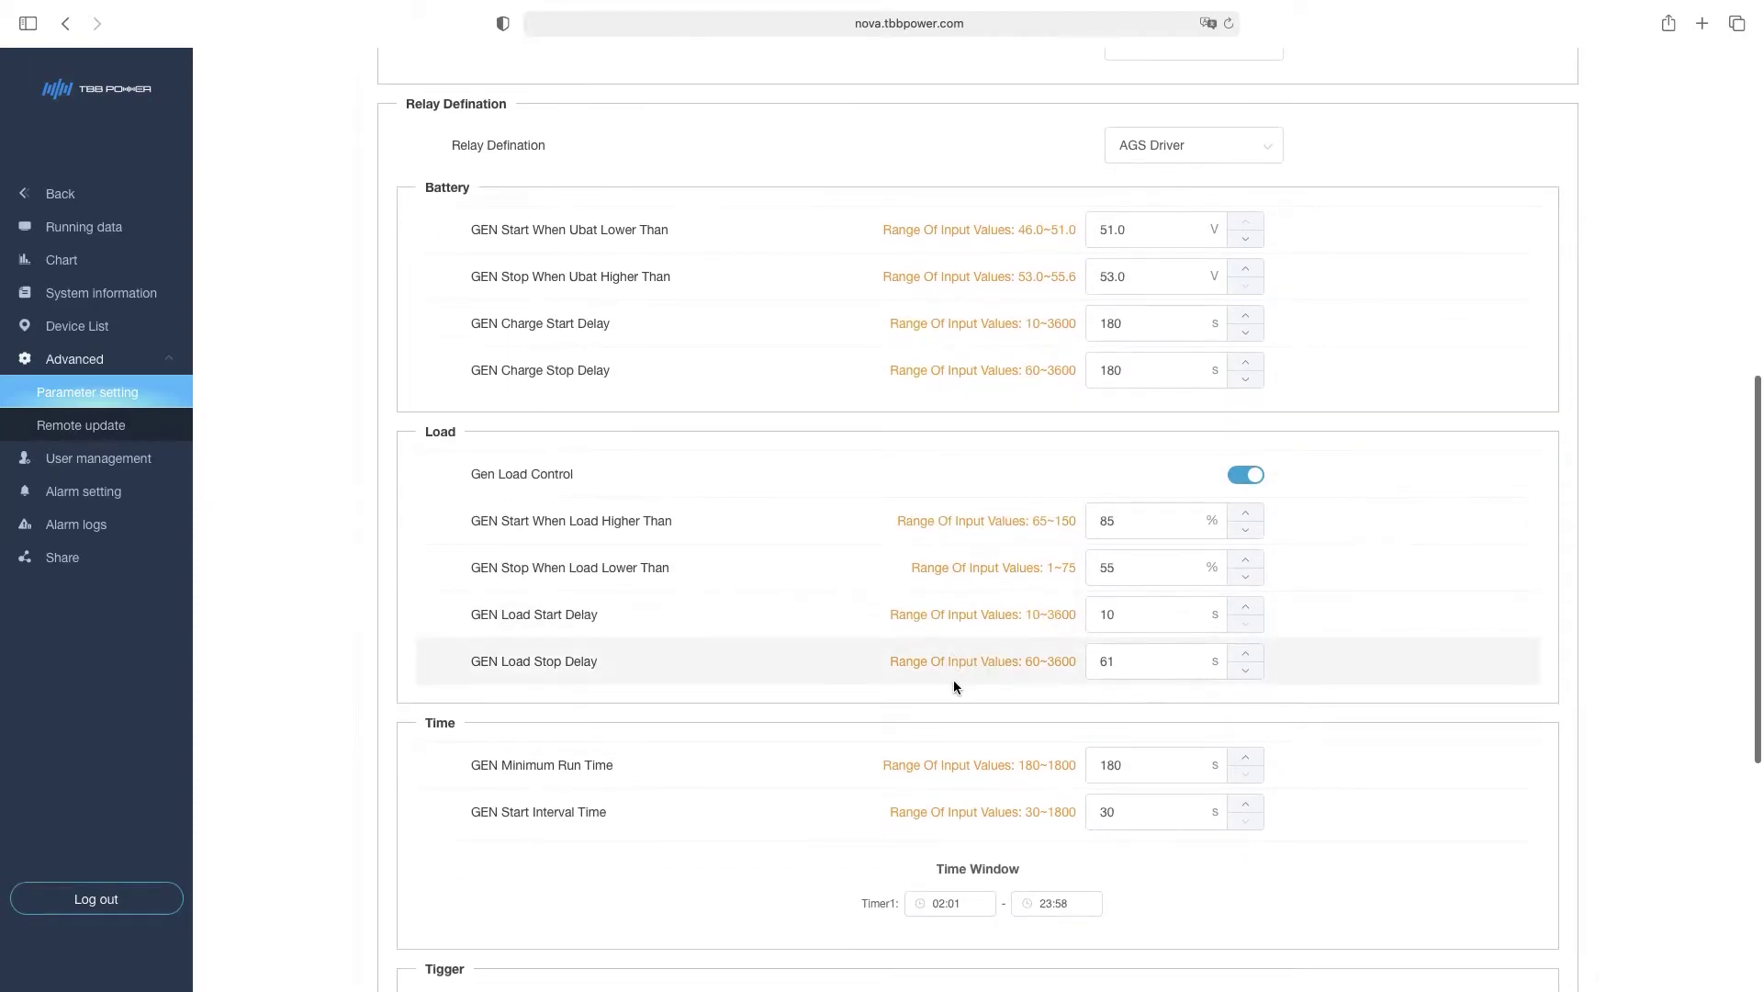
pyautogui.scroll(-1, 953, 680)
pyautogui.scroll(-1, 953, 679)
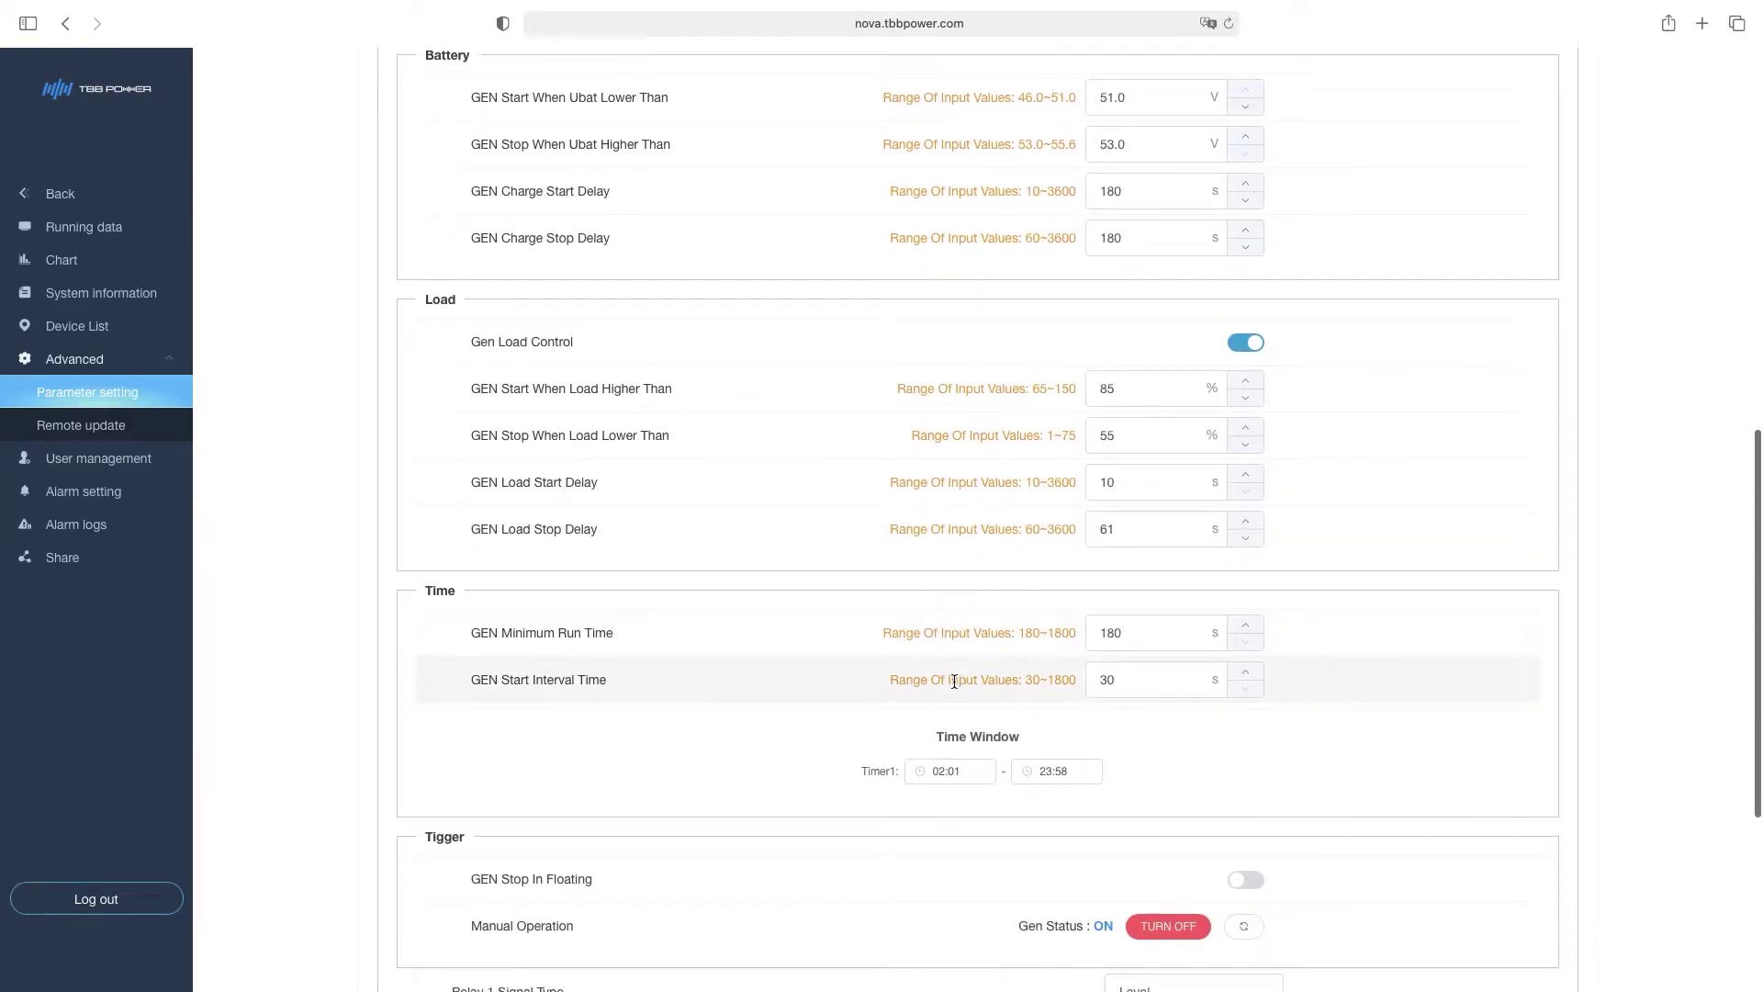
pyautogui.scroll(-2, 954, 679)
pyautogui.scroll(-2, 953, 678)
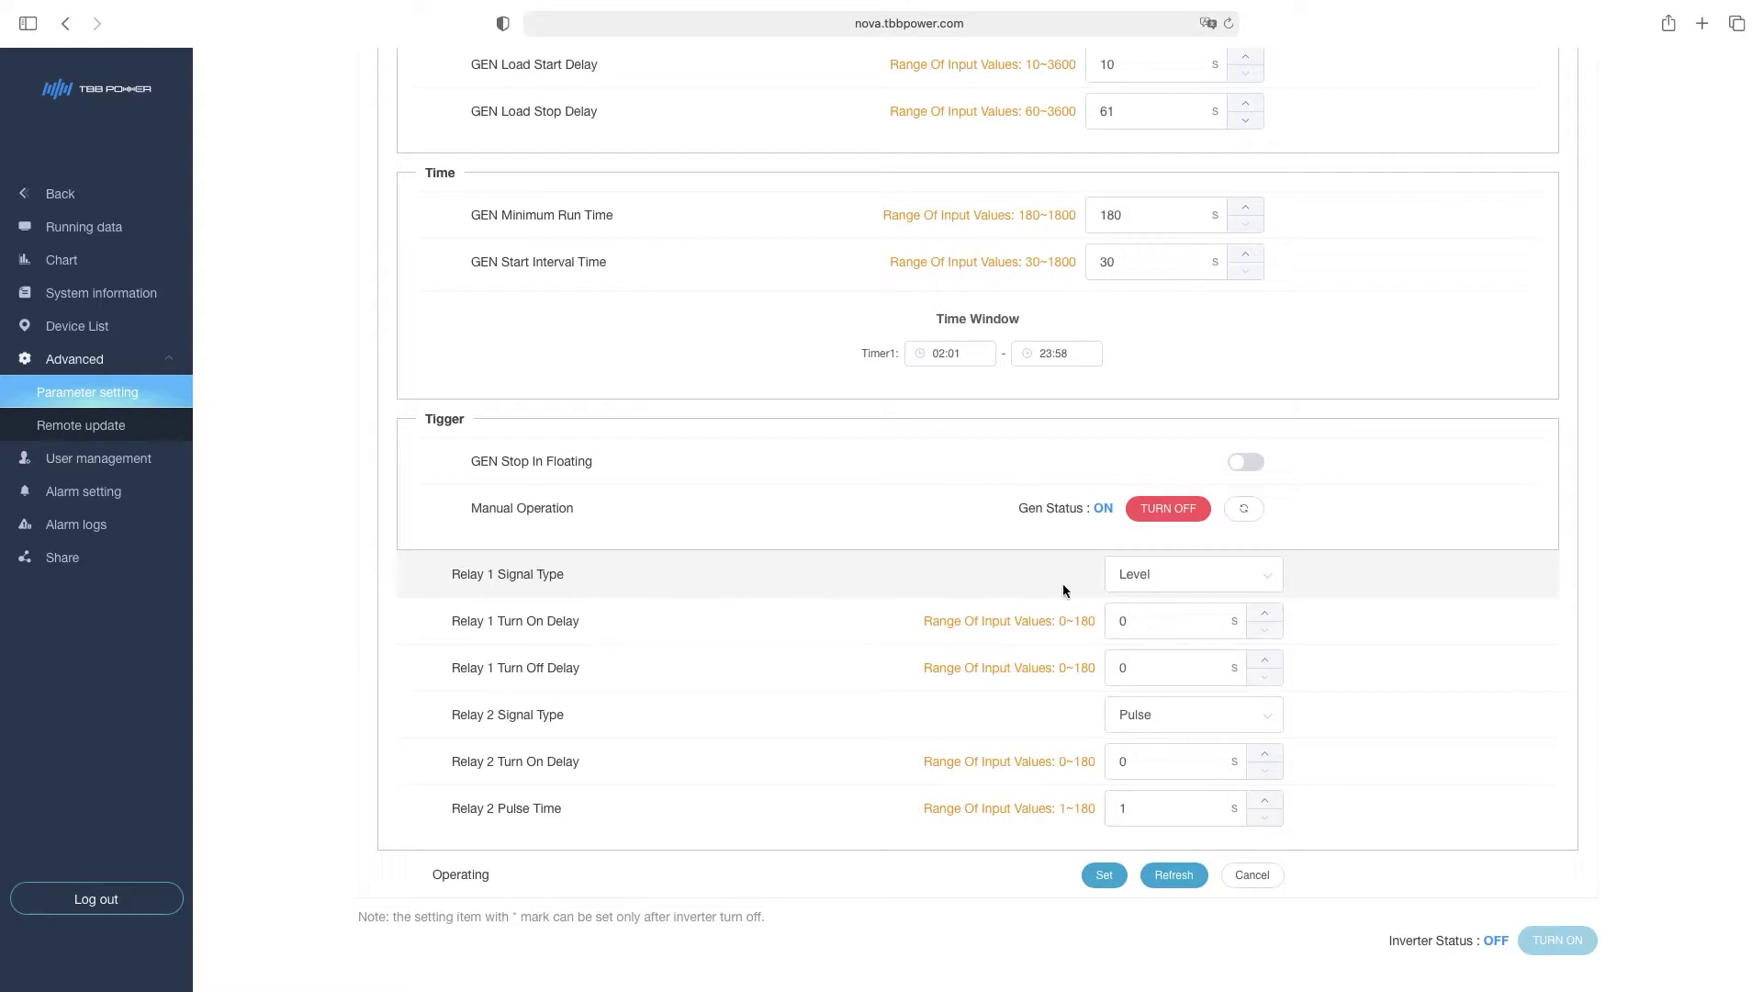
# Step: Switch Relay 1 signal type to Pulse and Relay 2 signal type to Level
pyautogui.click(1234, 580)
pyautogui.click(1174, 662)
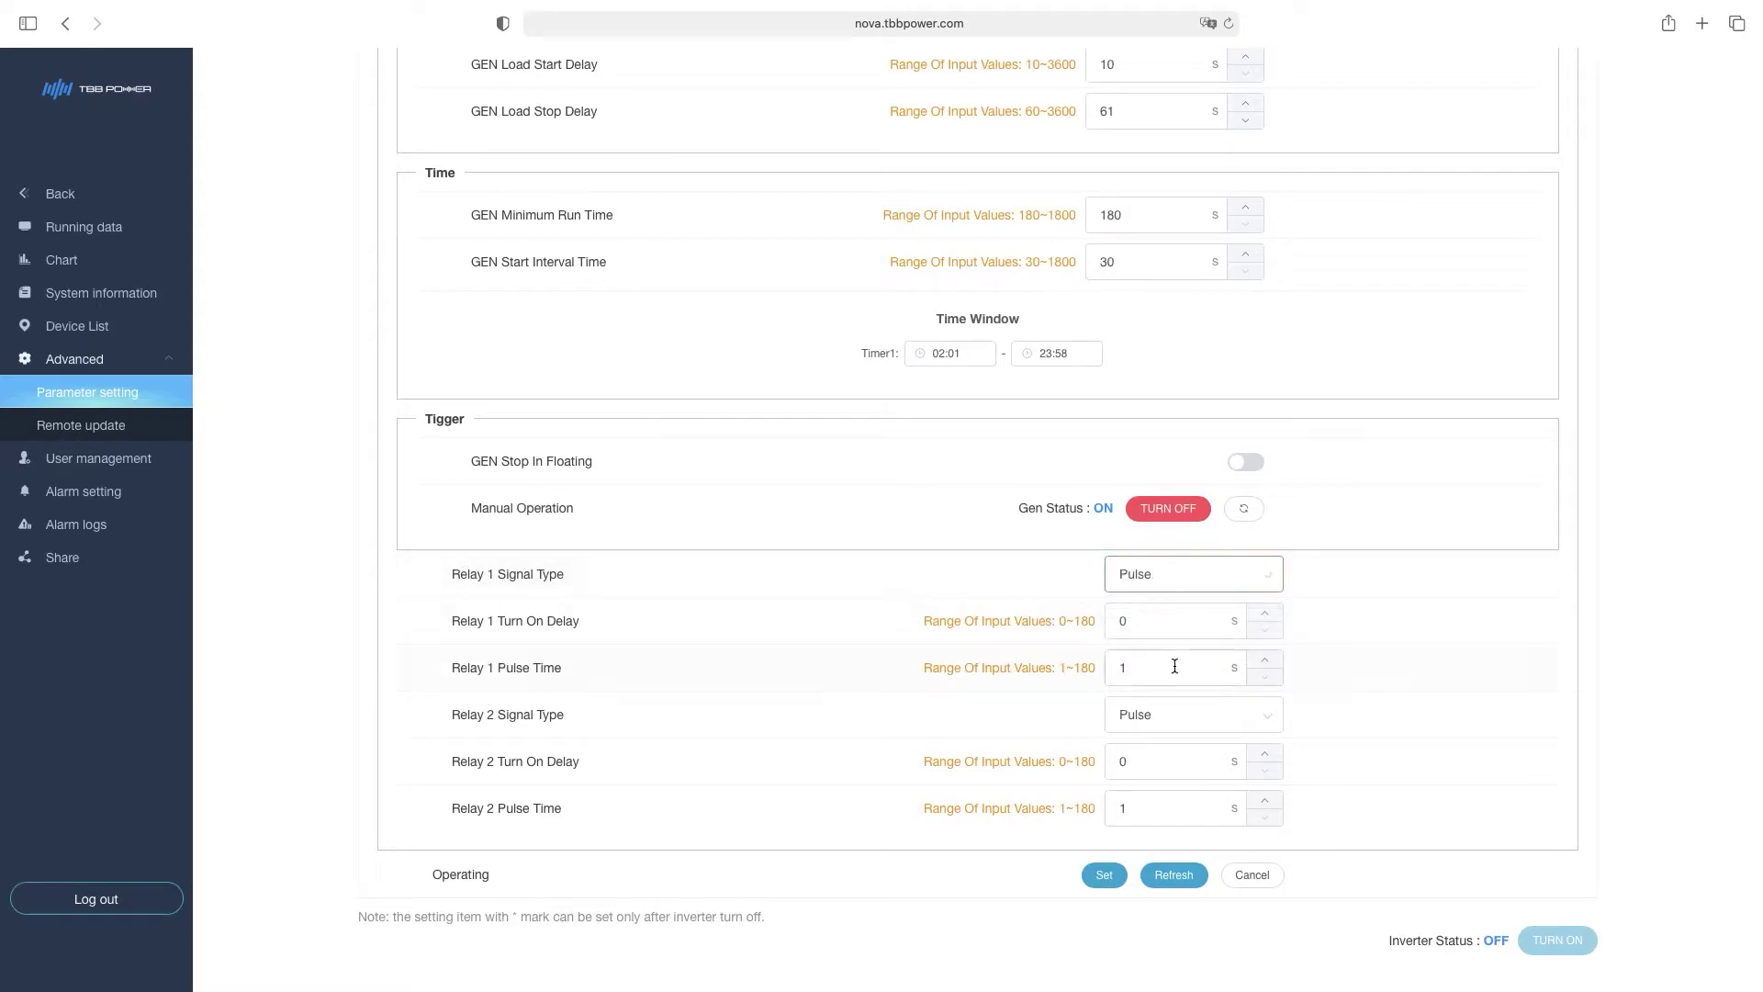
pyautogui.click(1174, 670)
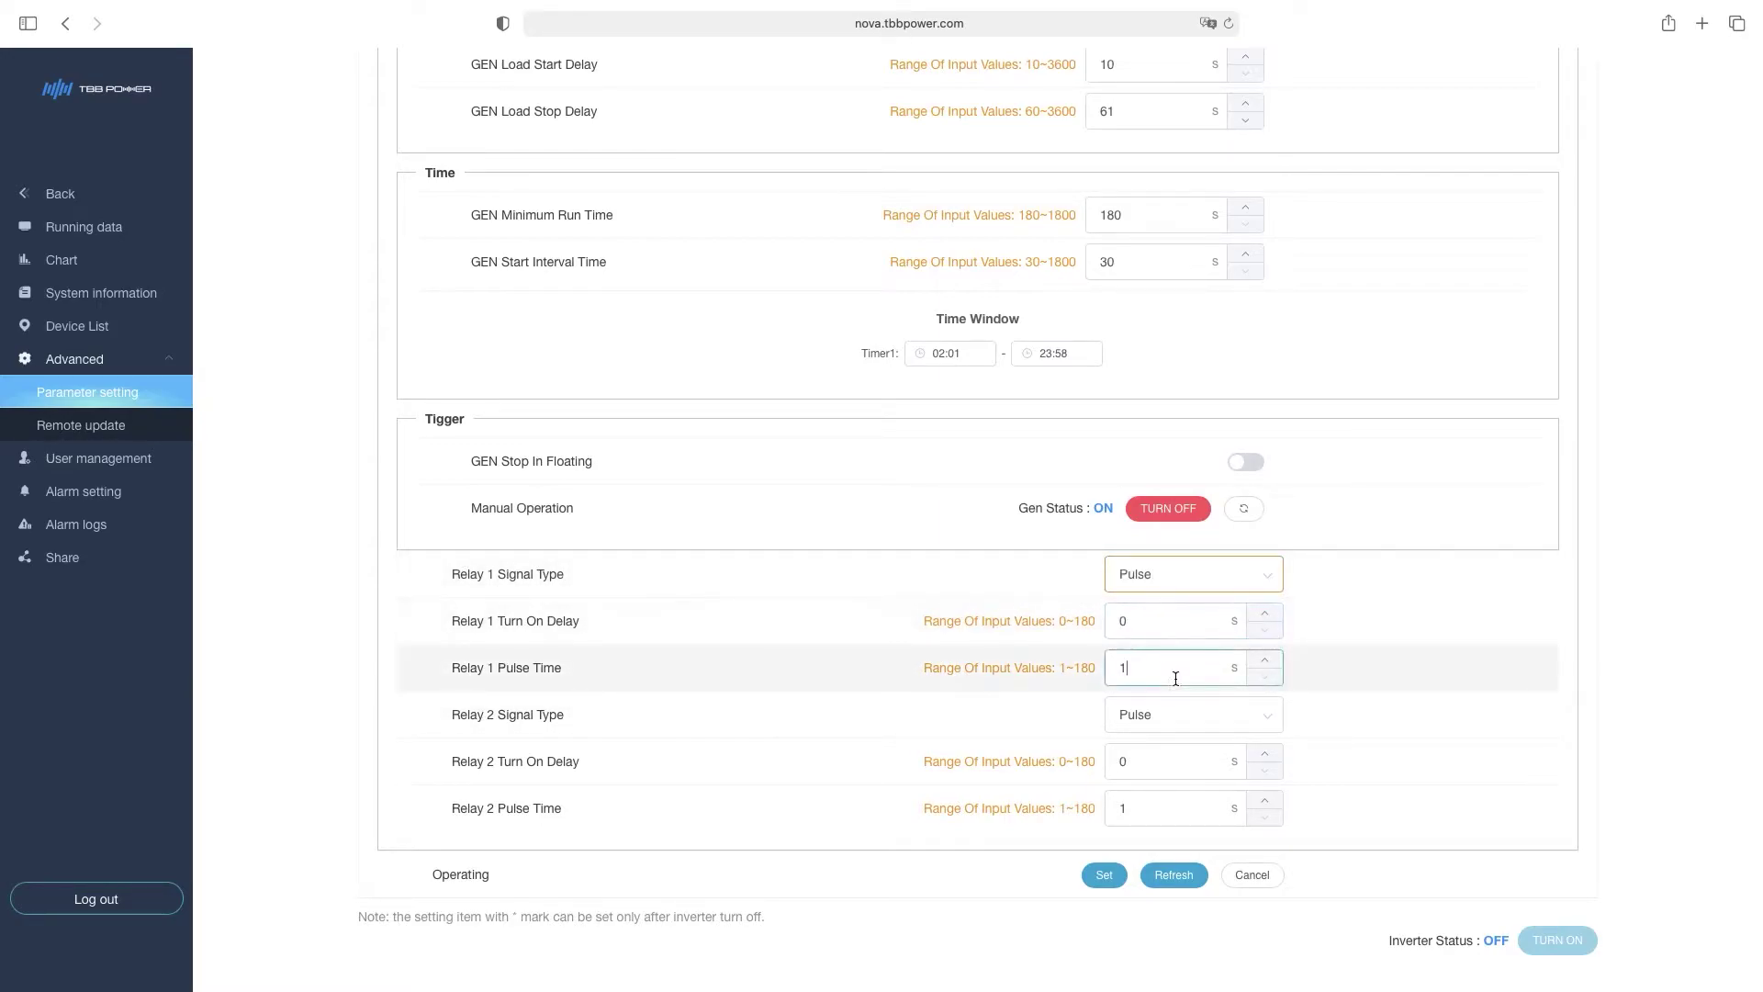
pyautogui.click(1181, 713)
pyautogui.click(1164, 766)
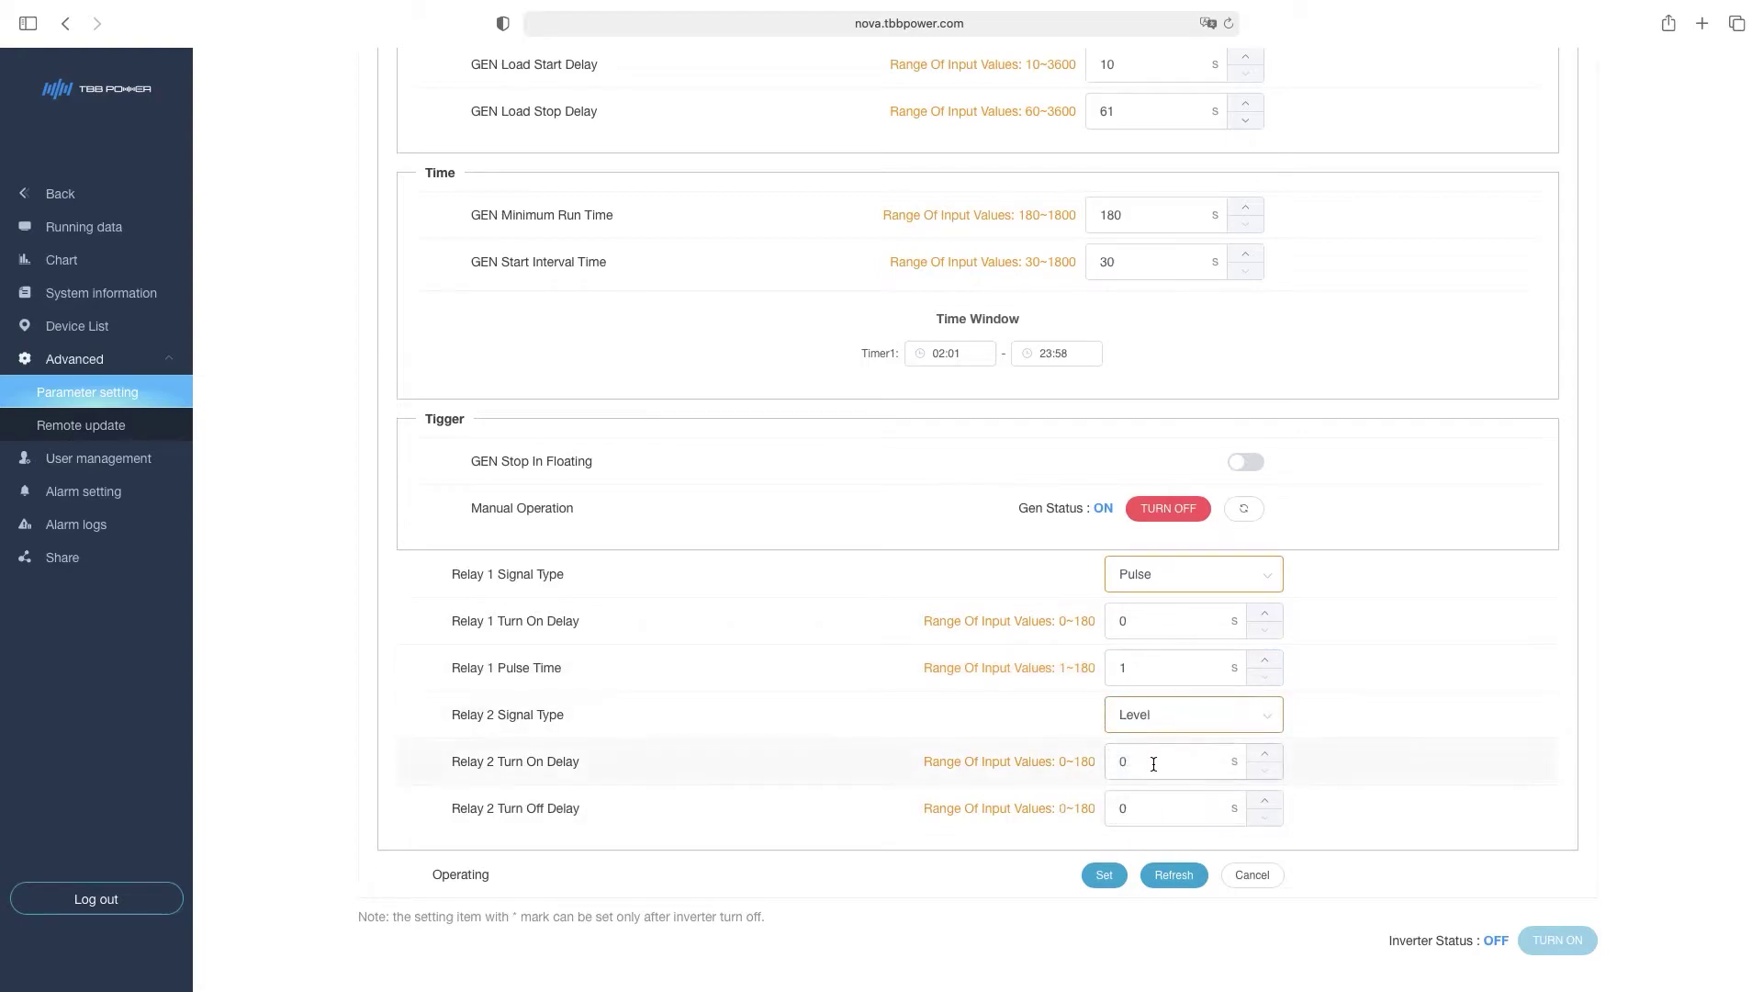
pyautogui.click(1154, 763)
pyautogui.click(1158, 810)
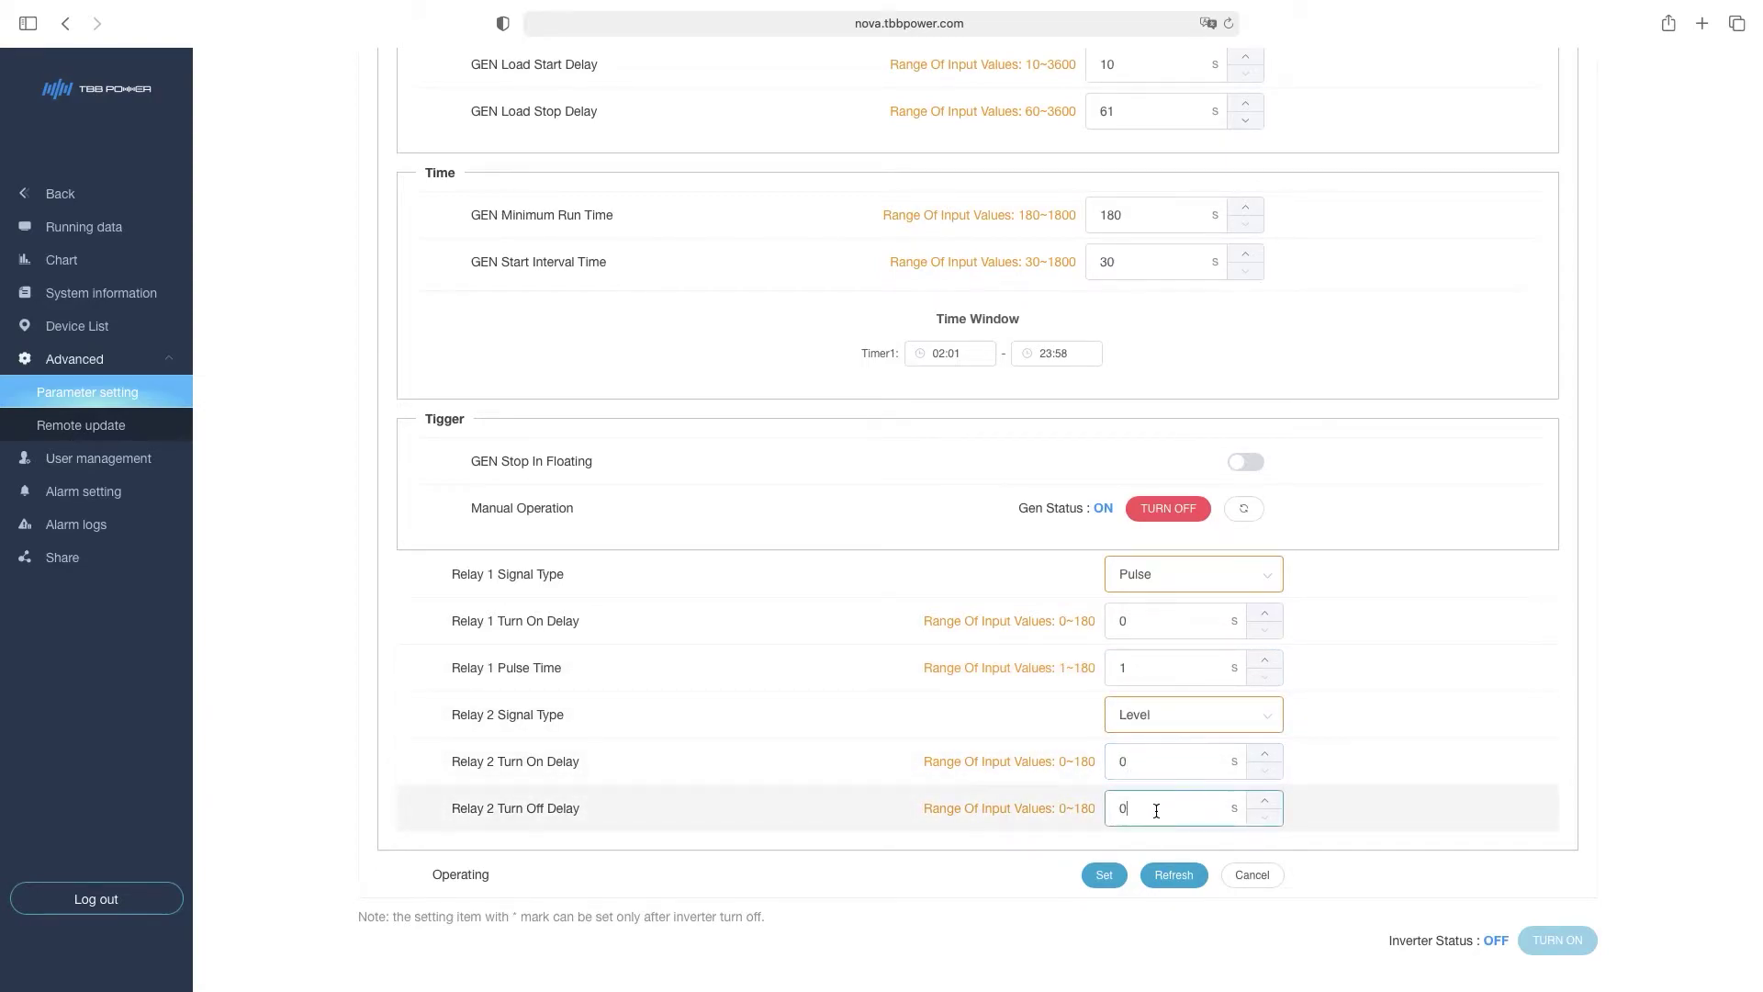
pyautogui.scroll(1, 1116, 624)
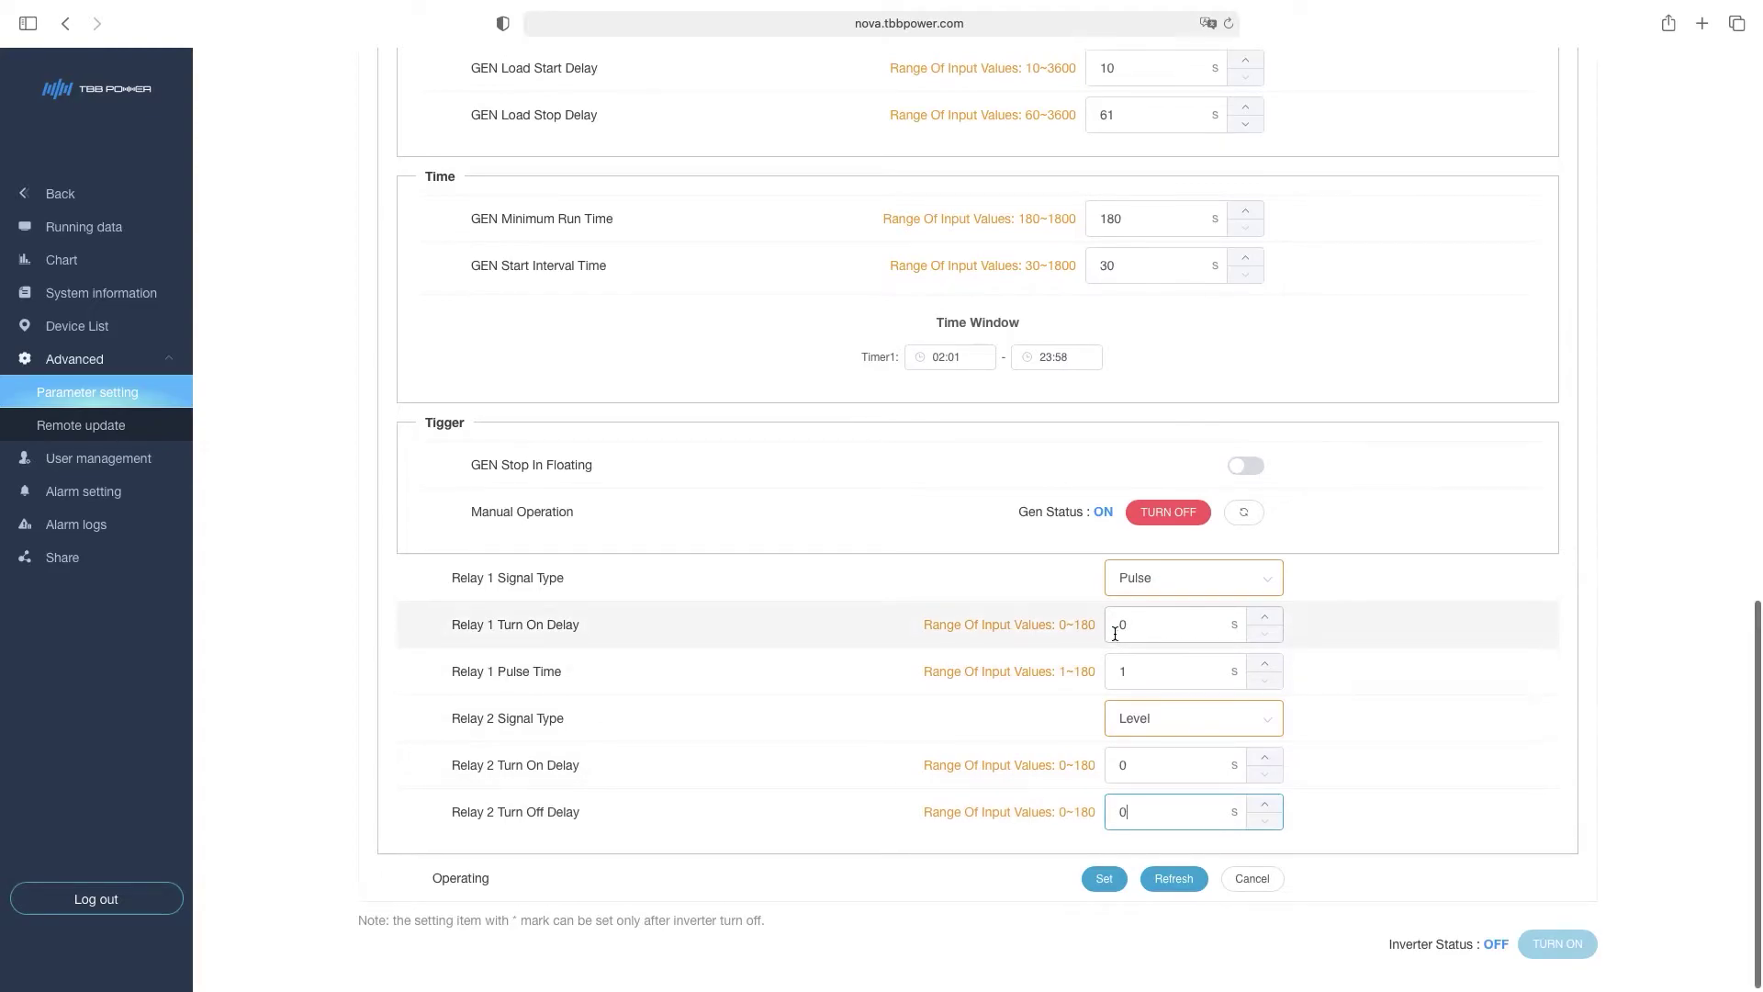
pyautogui.scroll(3, 1115, 633)
pyautogui.scroll(5, 1146, 615)
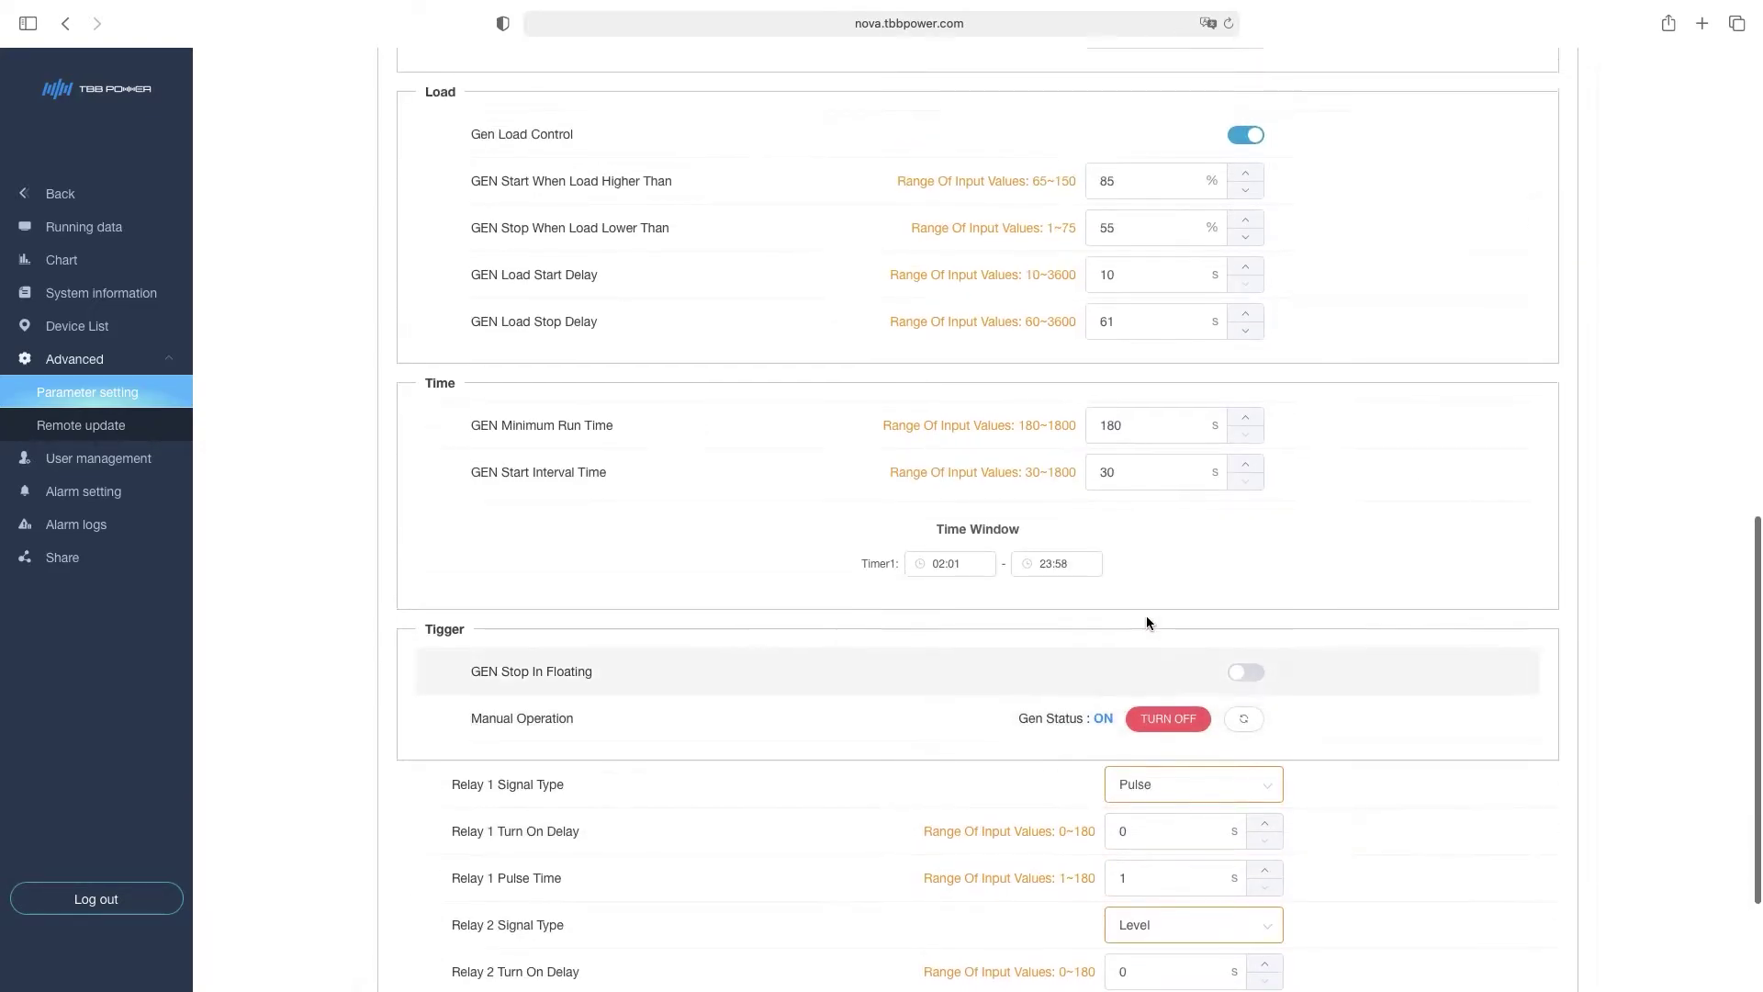
pyautogui.scroll(3, 1146, 623)
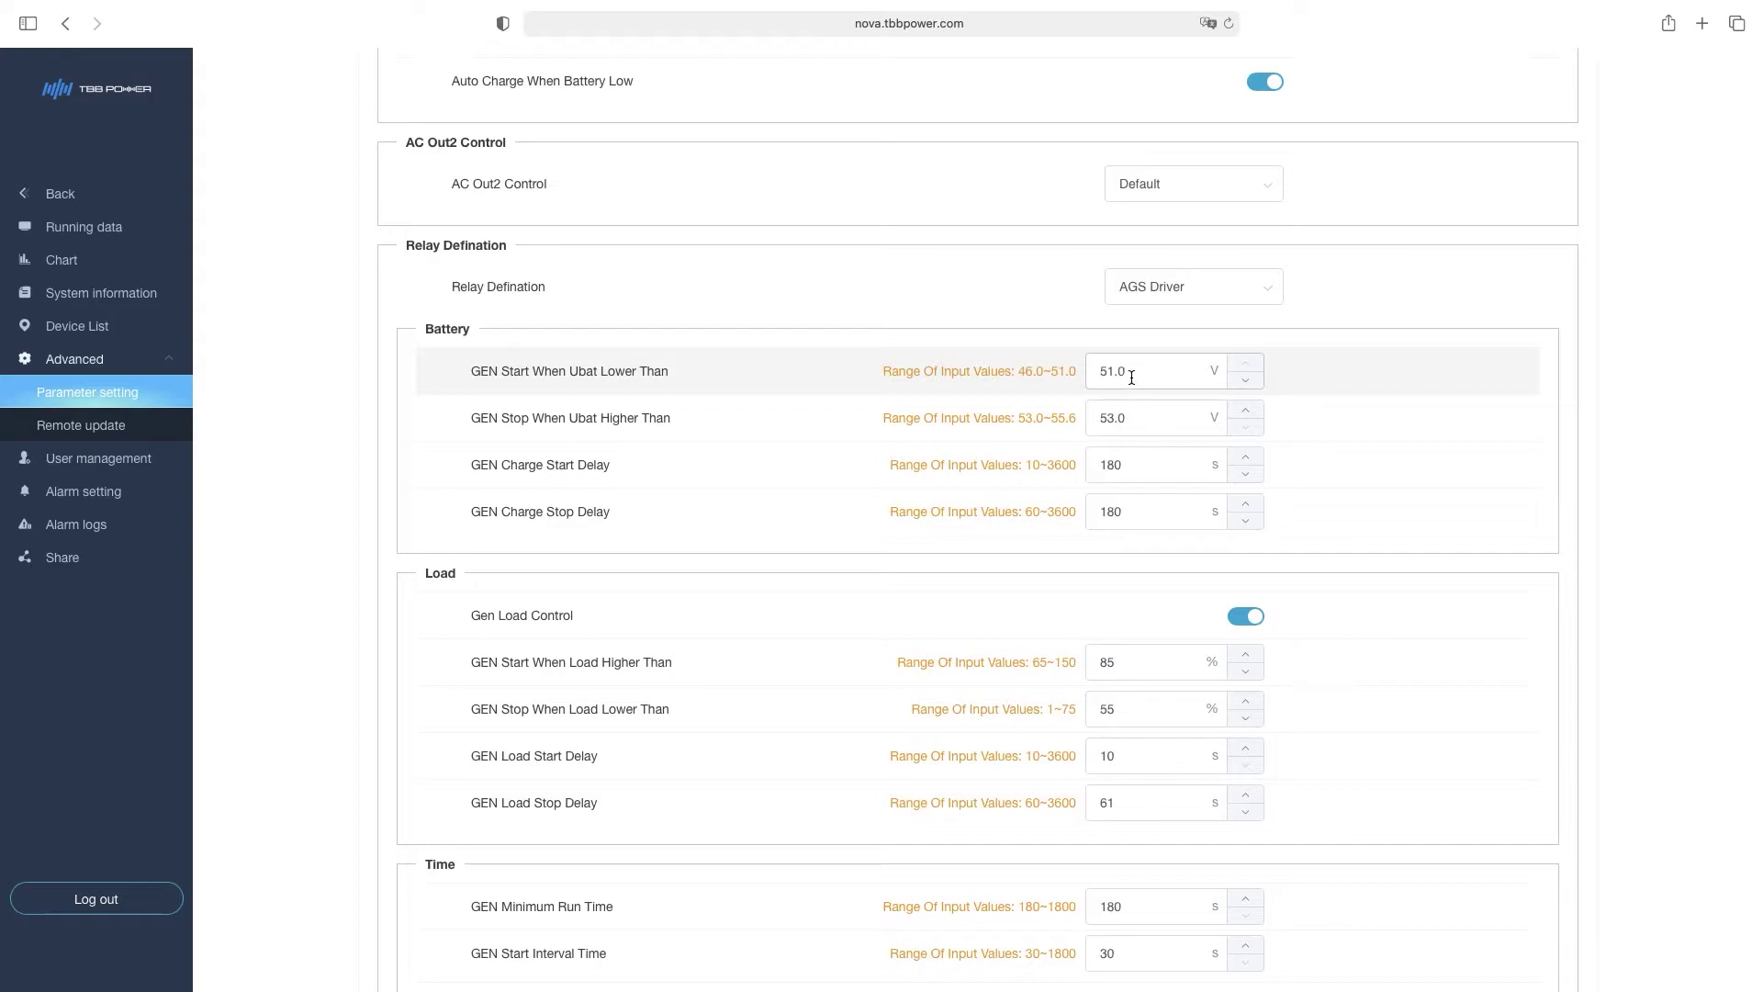
# Step: Enter 50.0 V as GEN start voltage, 52.0 V as stop voltage, and 180 s charge delays
pyautogui.moveTo(1130, 371); pyautogui.dragTo(1107, 376)
pyautogui.write('5')
pyautogui.click(1135, 418)
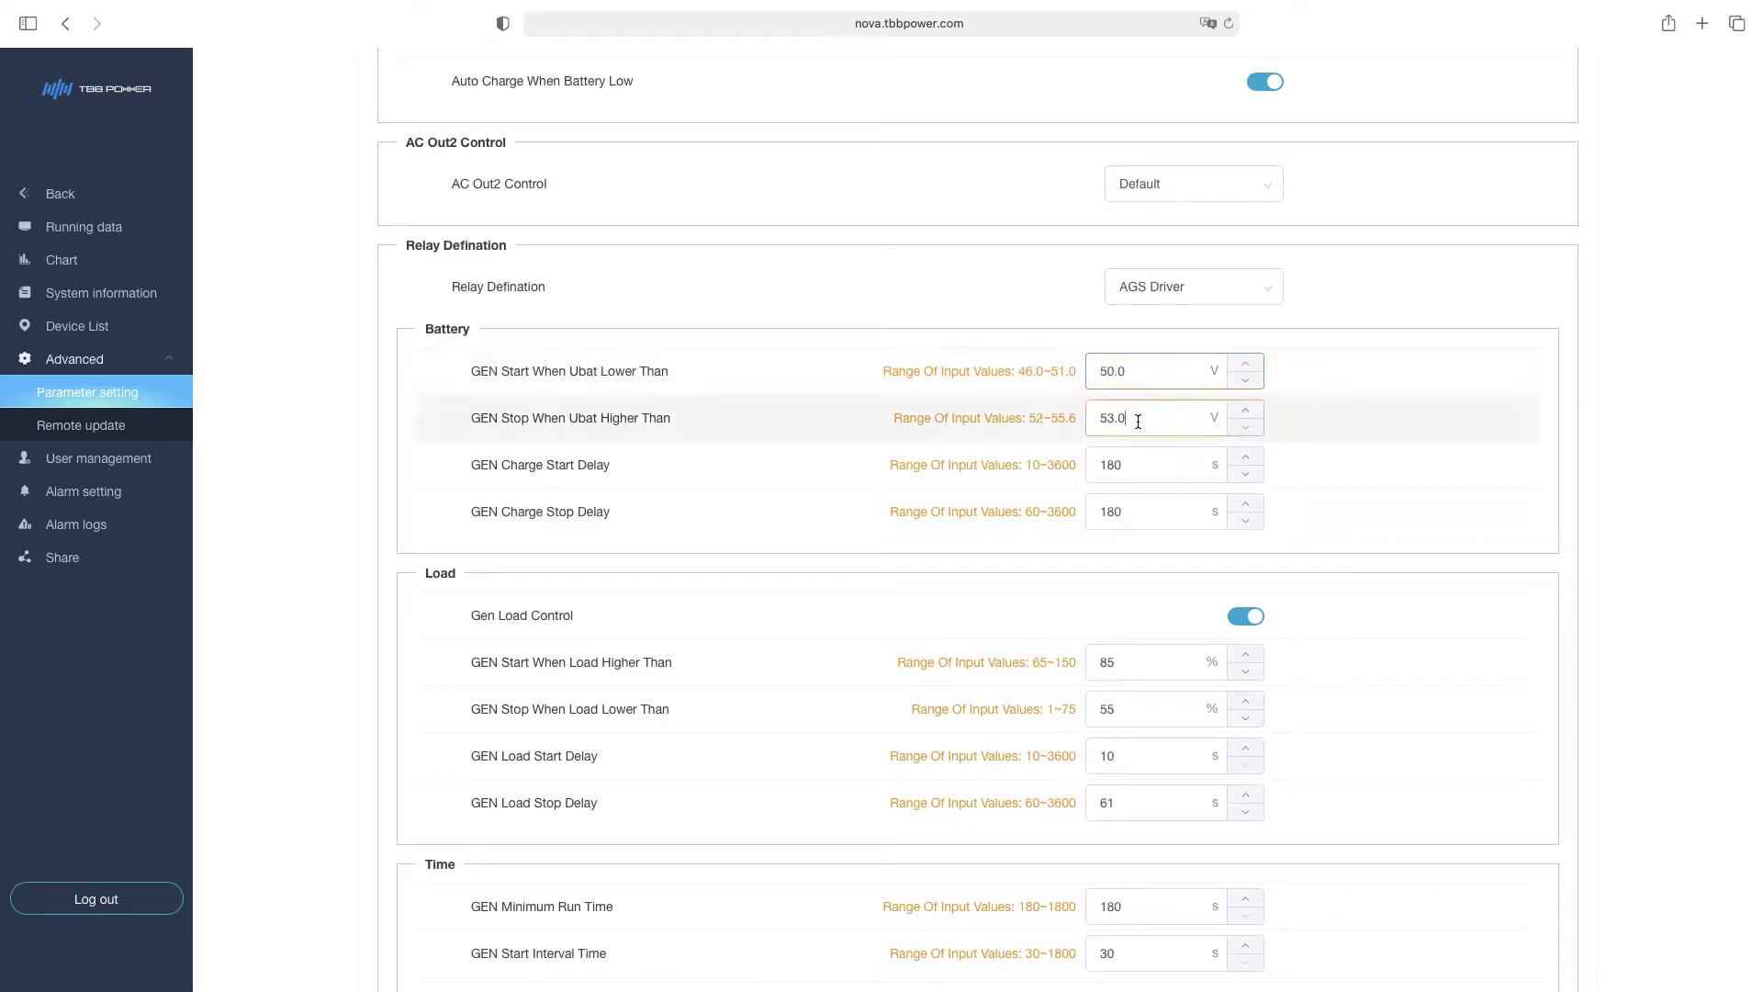
pyautogui.moveTo(1135, 417); pyautogui.dragTo(1099, 418)
pyautogui.write('52')
pyautogui.click(1131, 464)
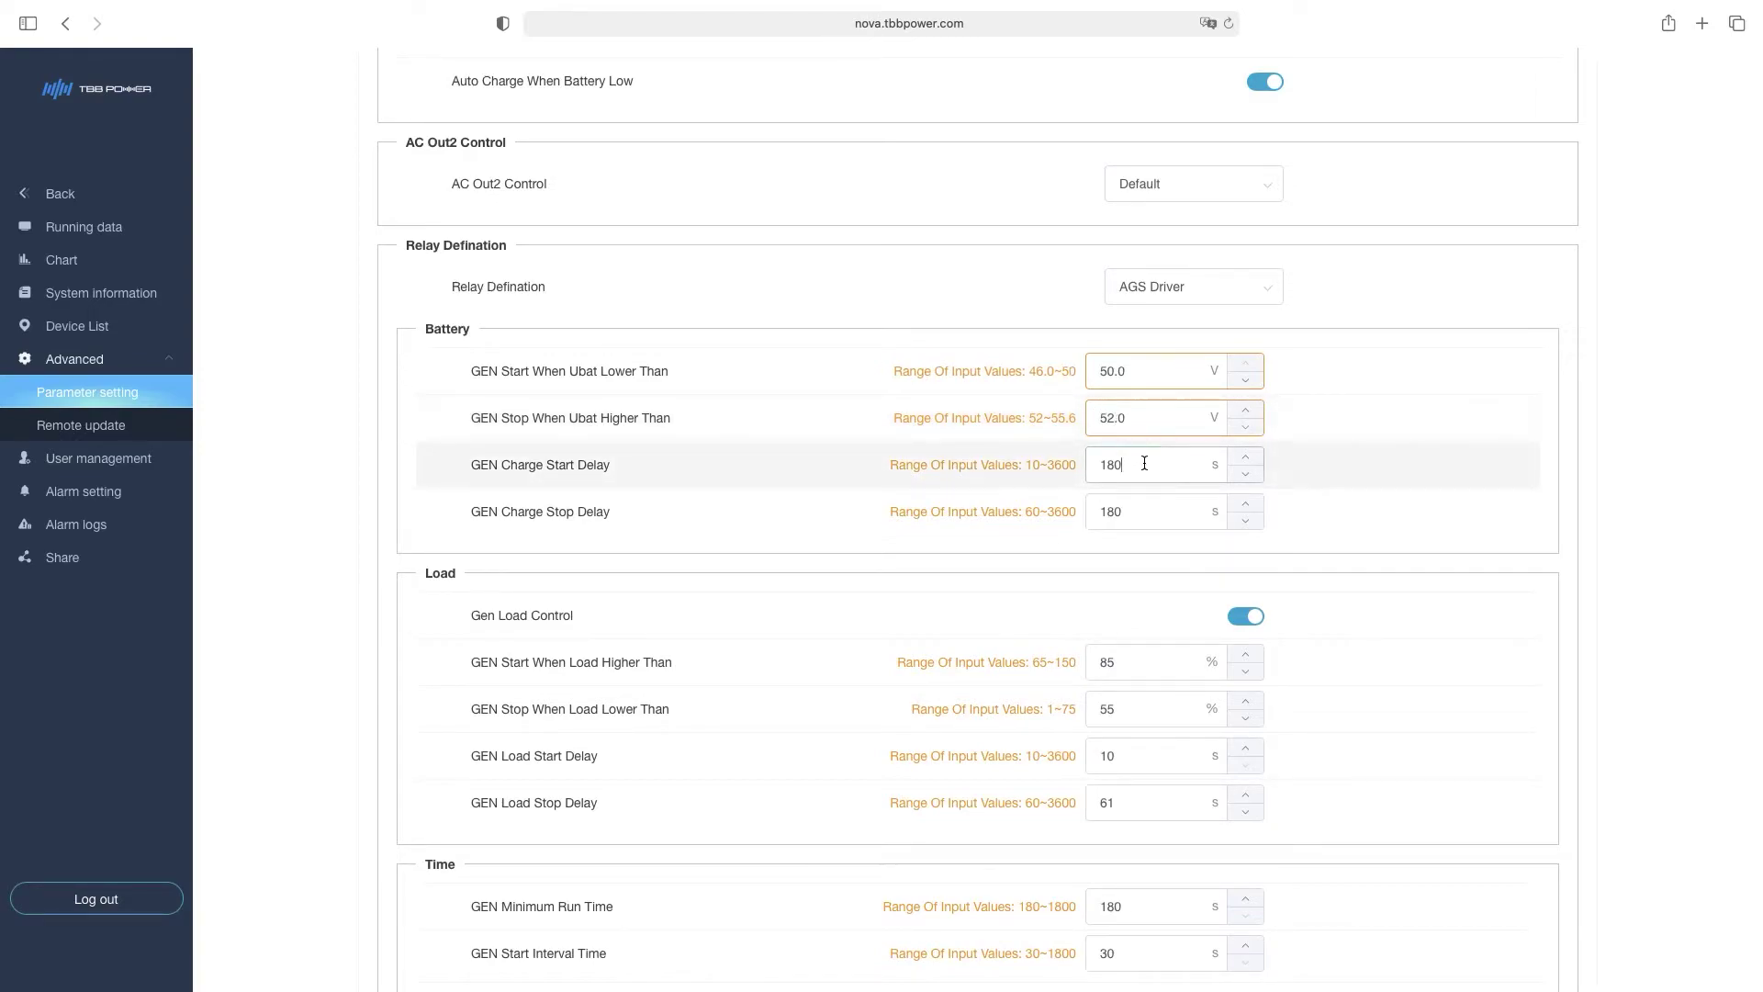
pyautogui.click(1135, 512)
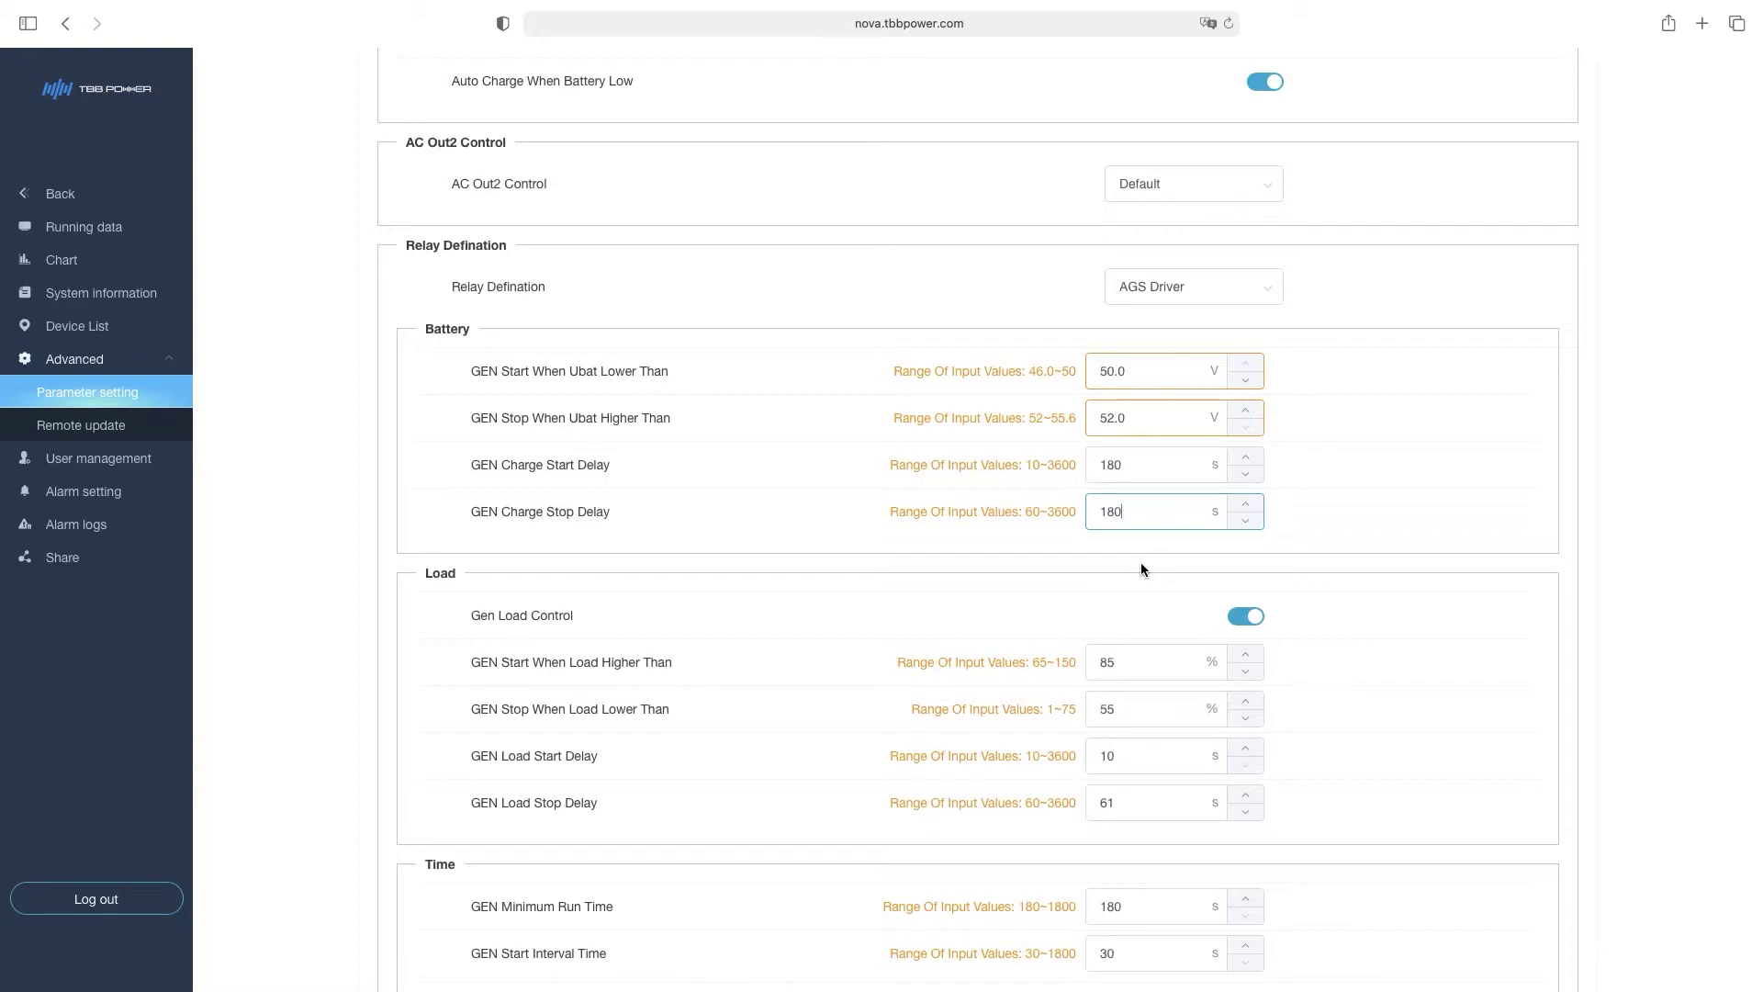
pyautogui.scroll(-1, 1140, 562)
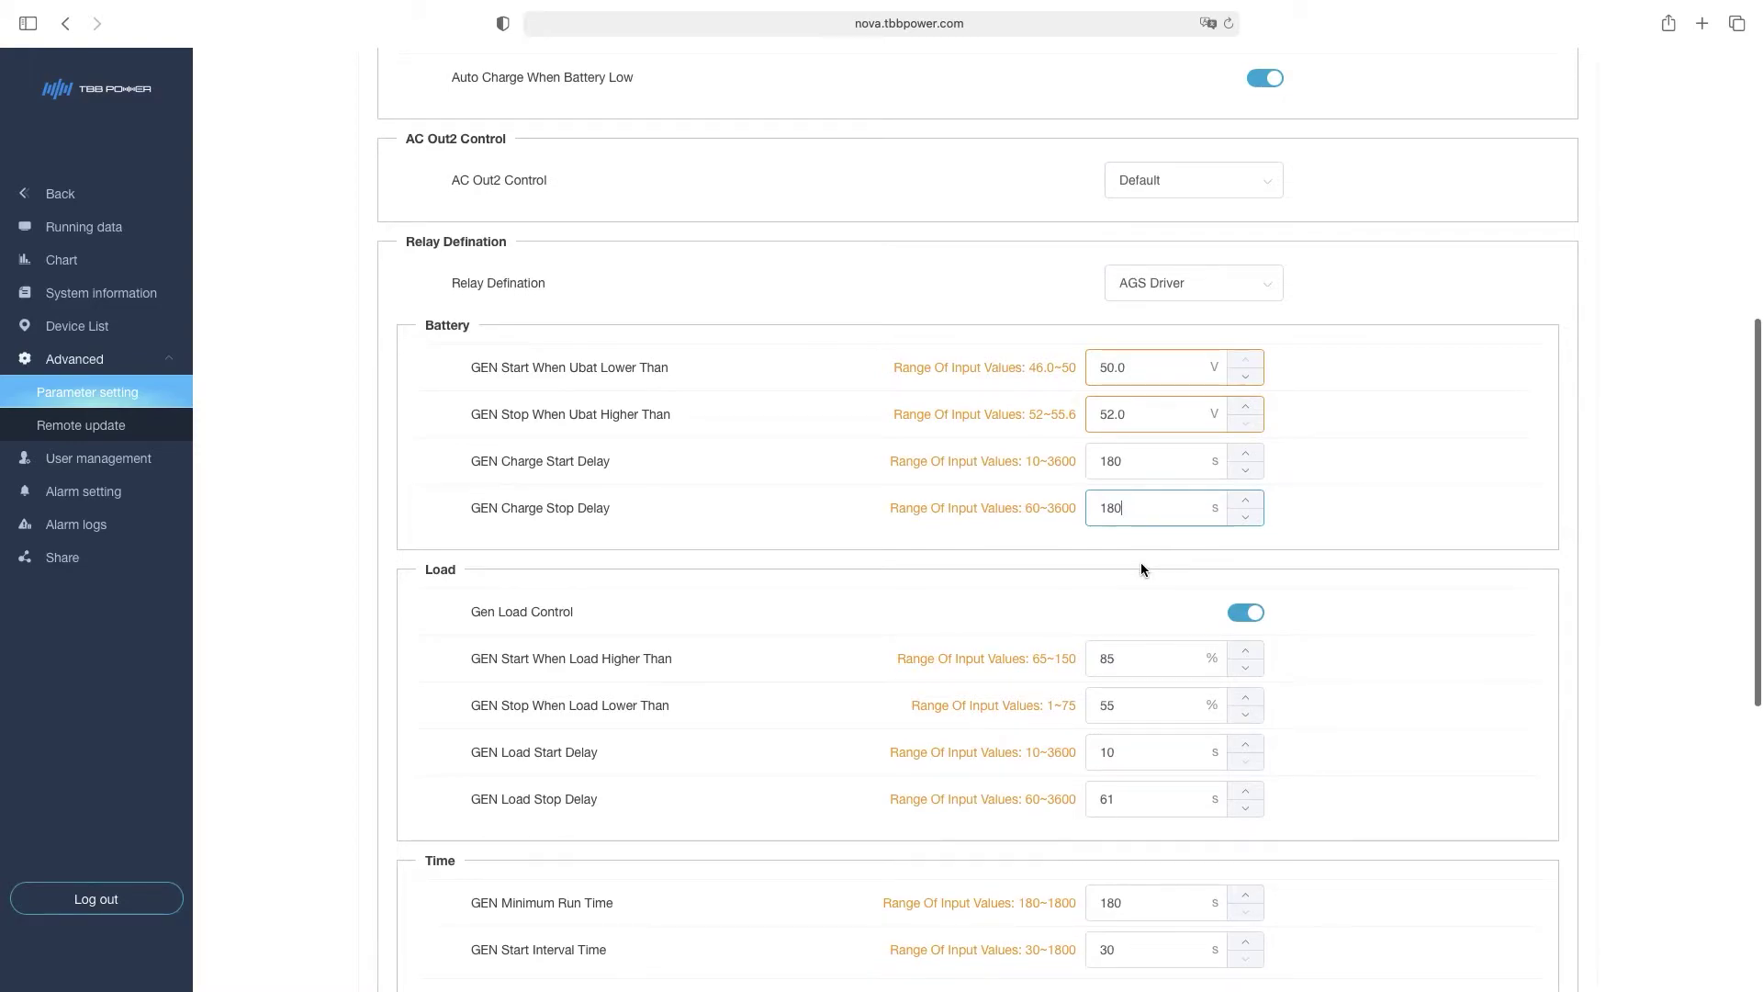
pyautogui.scroll(-1, 1140, 562)
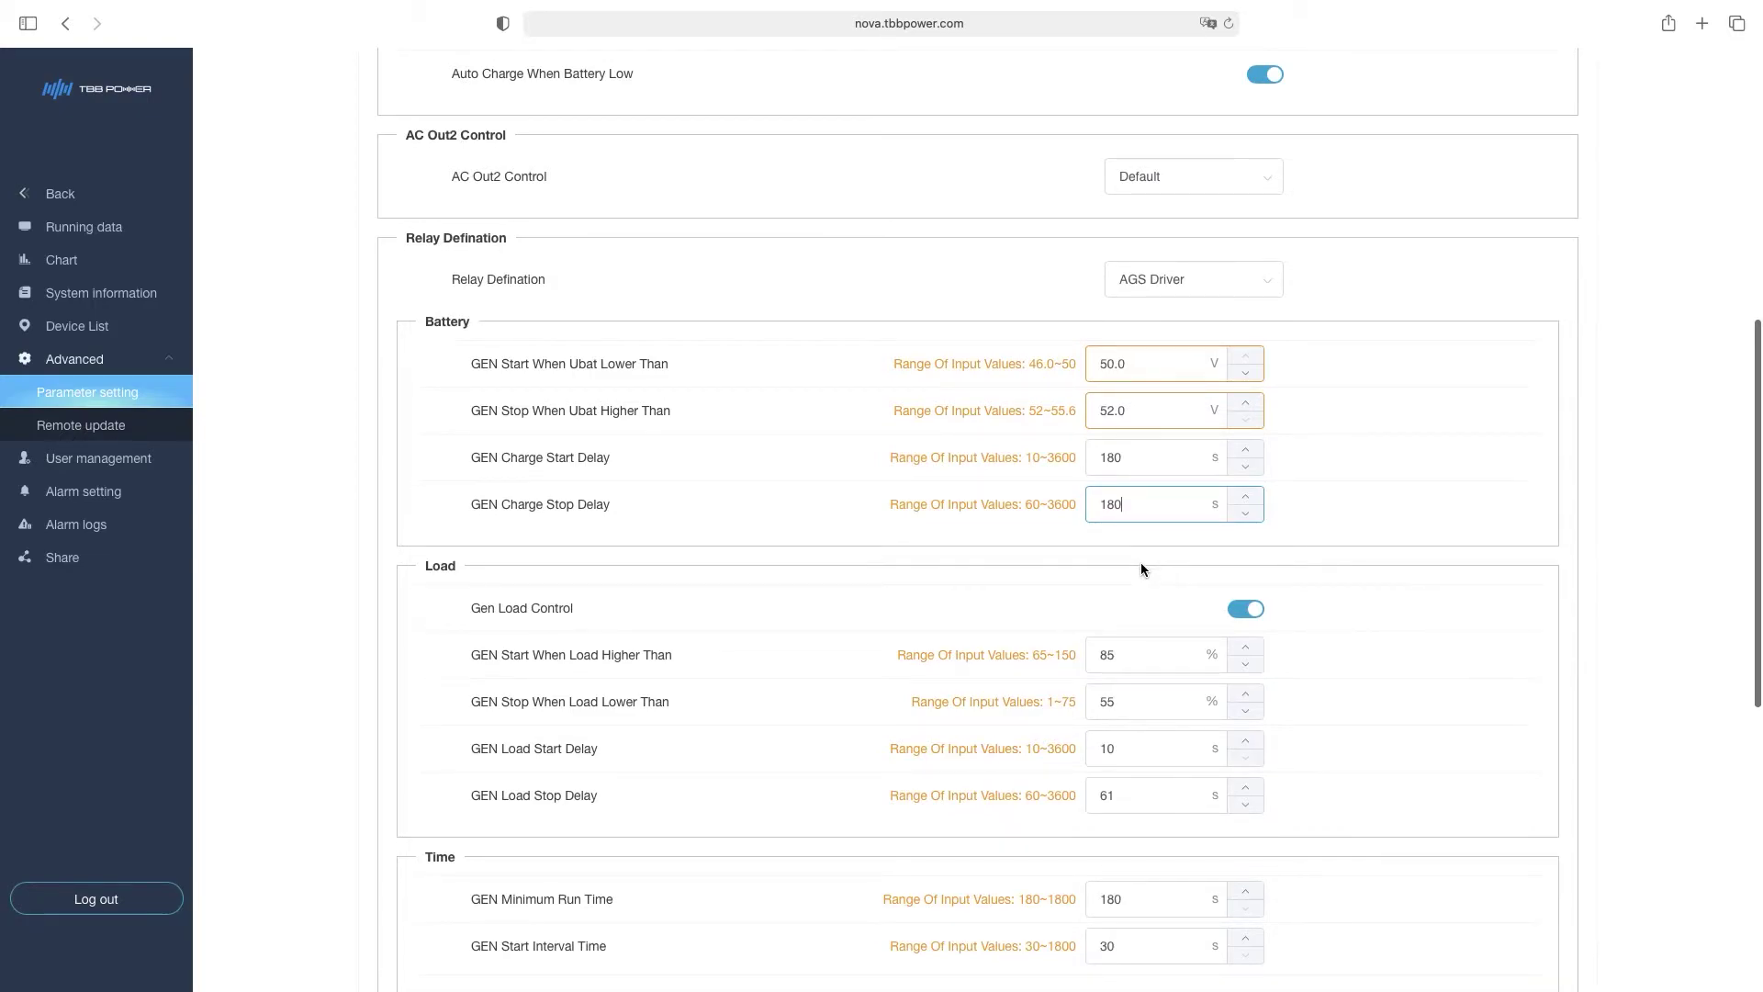
pyautogui.scroll(-1, 1141, 569)
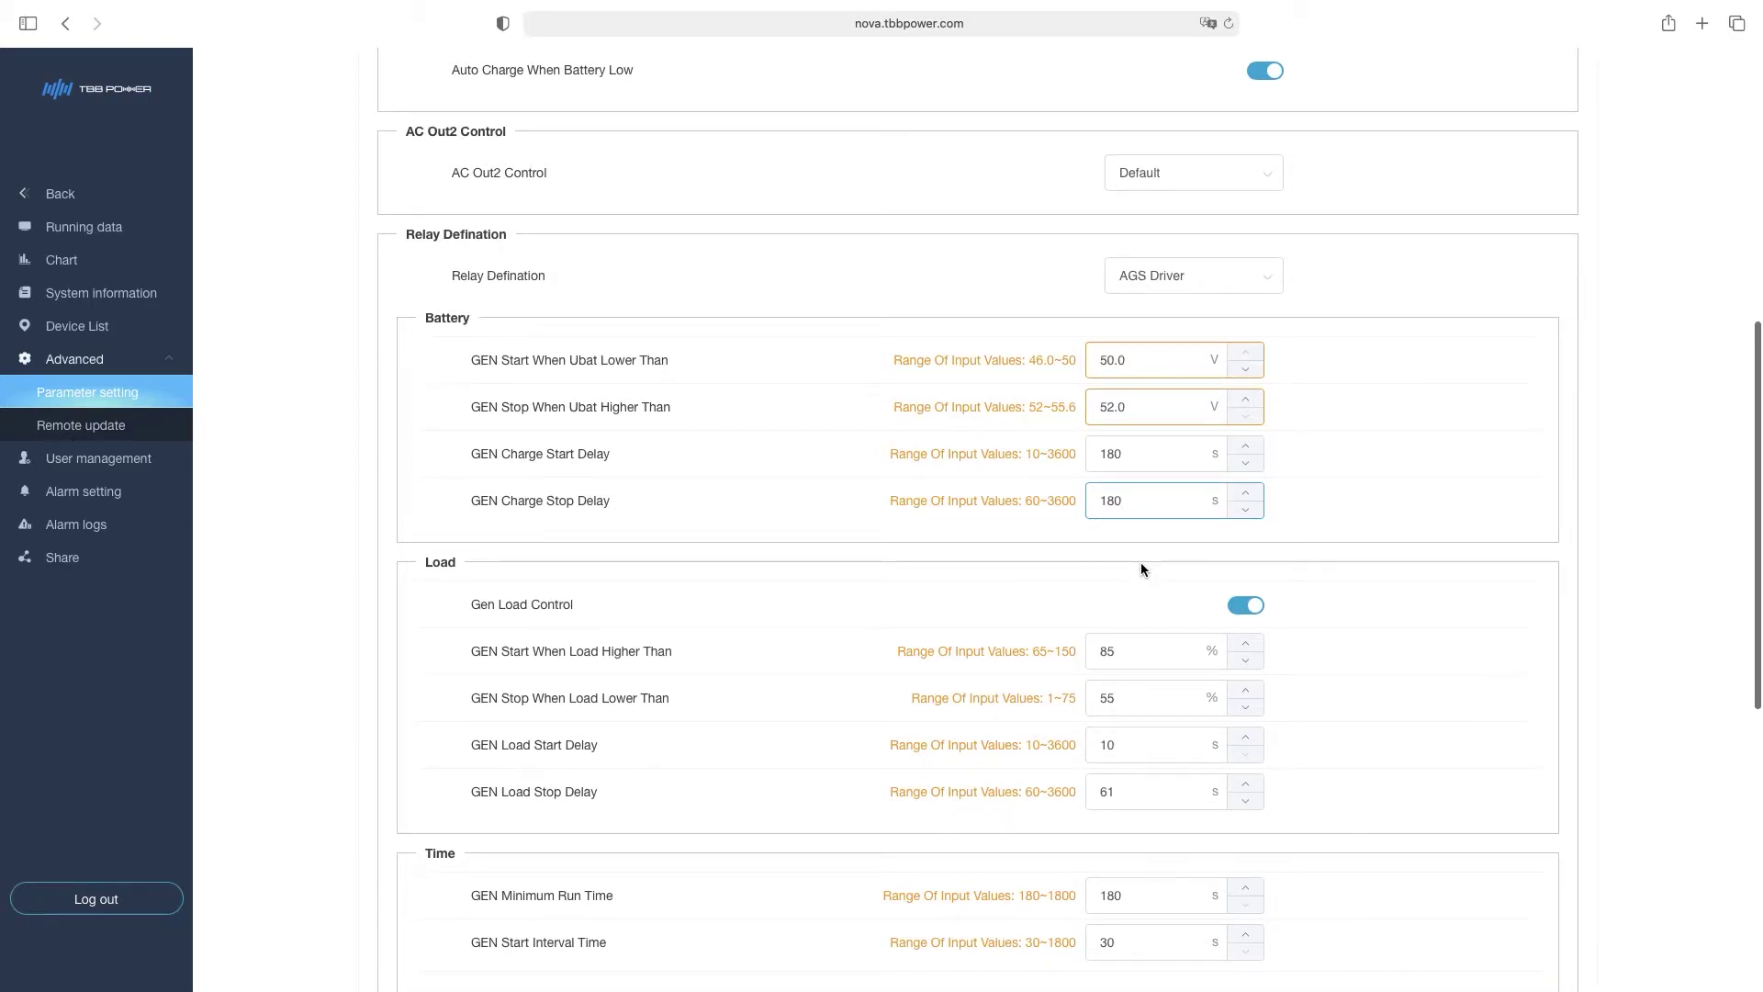
pyautogui.scroll(-2, 1141, 569)
pyautogui.scroll(-2, 1141, 568)
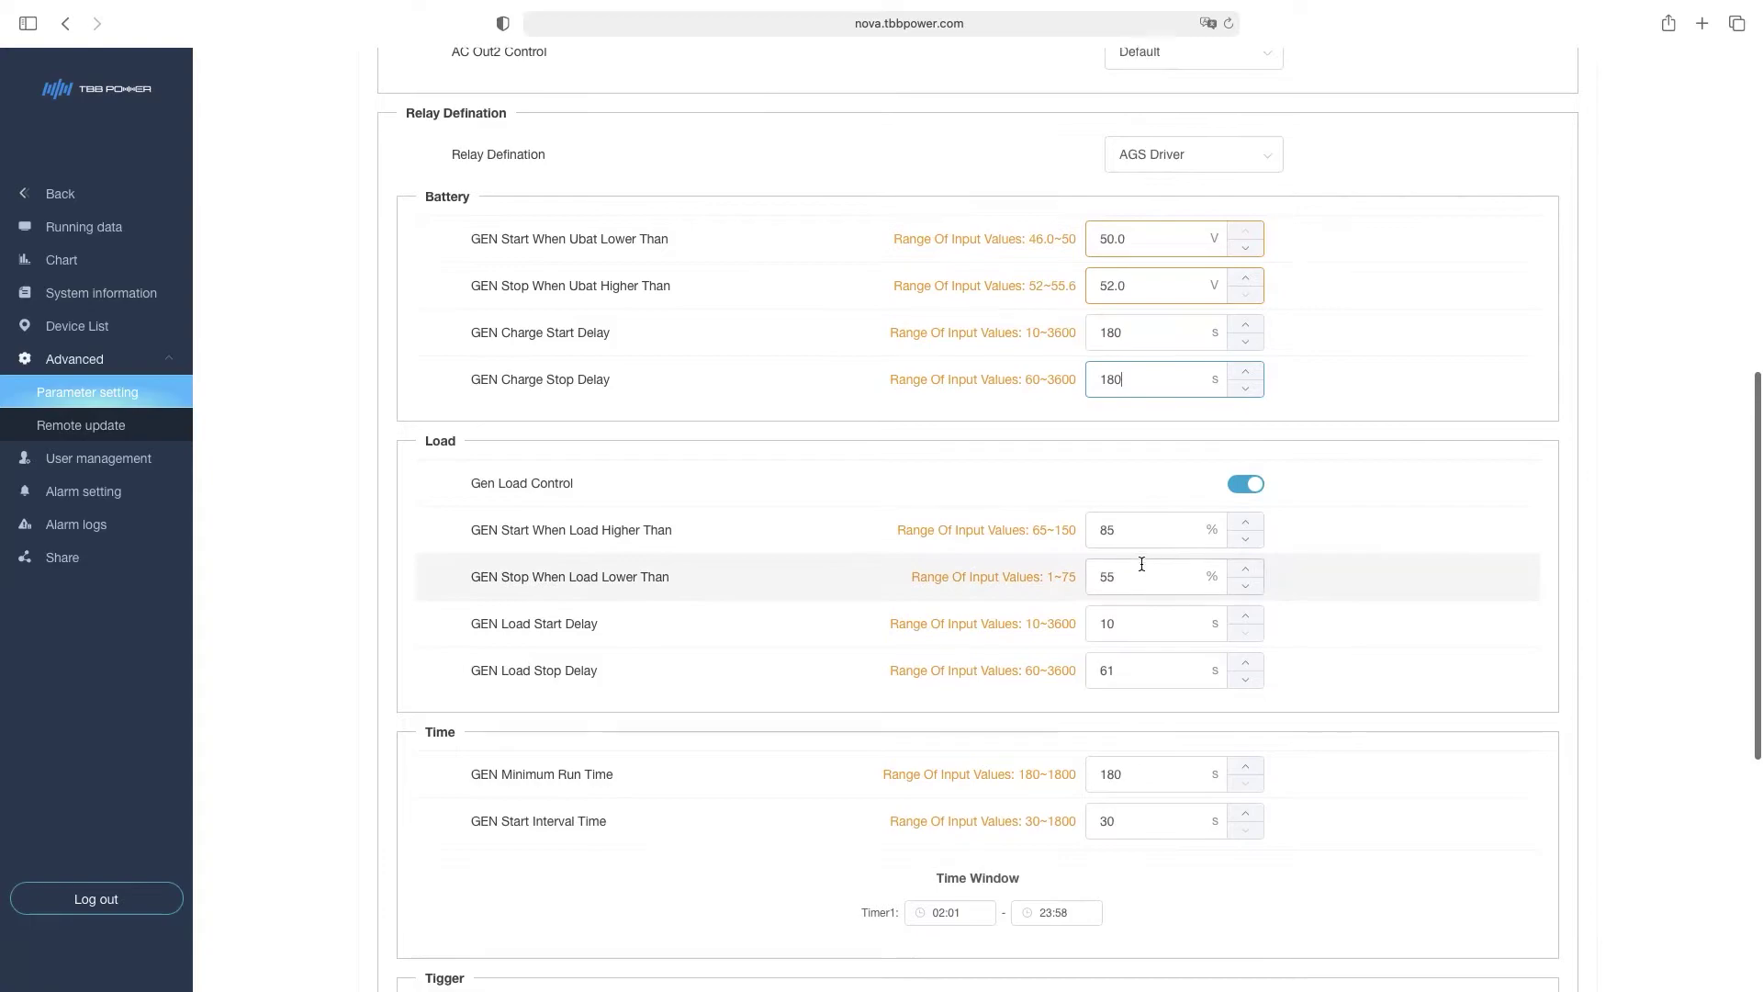
pyautogui.scroll(-1, 1141, 565)
pyautogui.scroll(-1, 1141, 565)
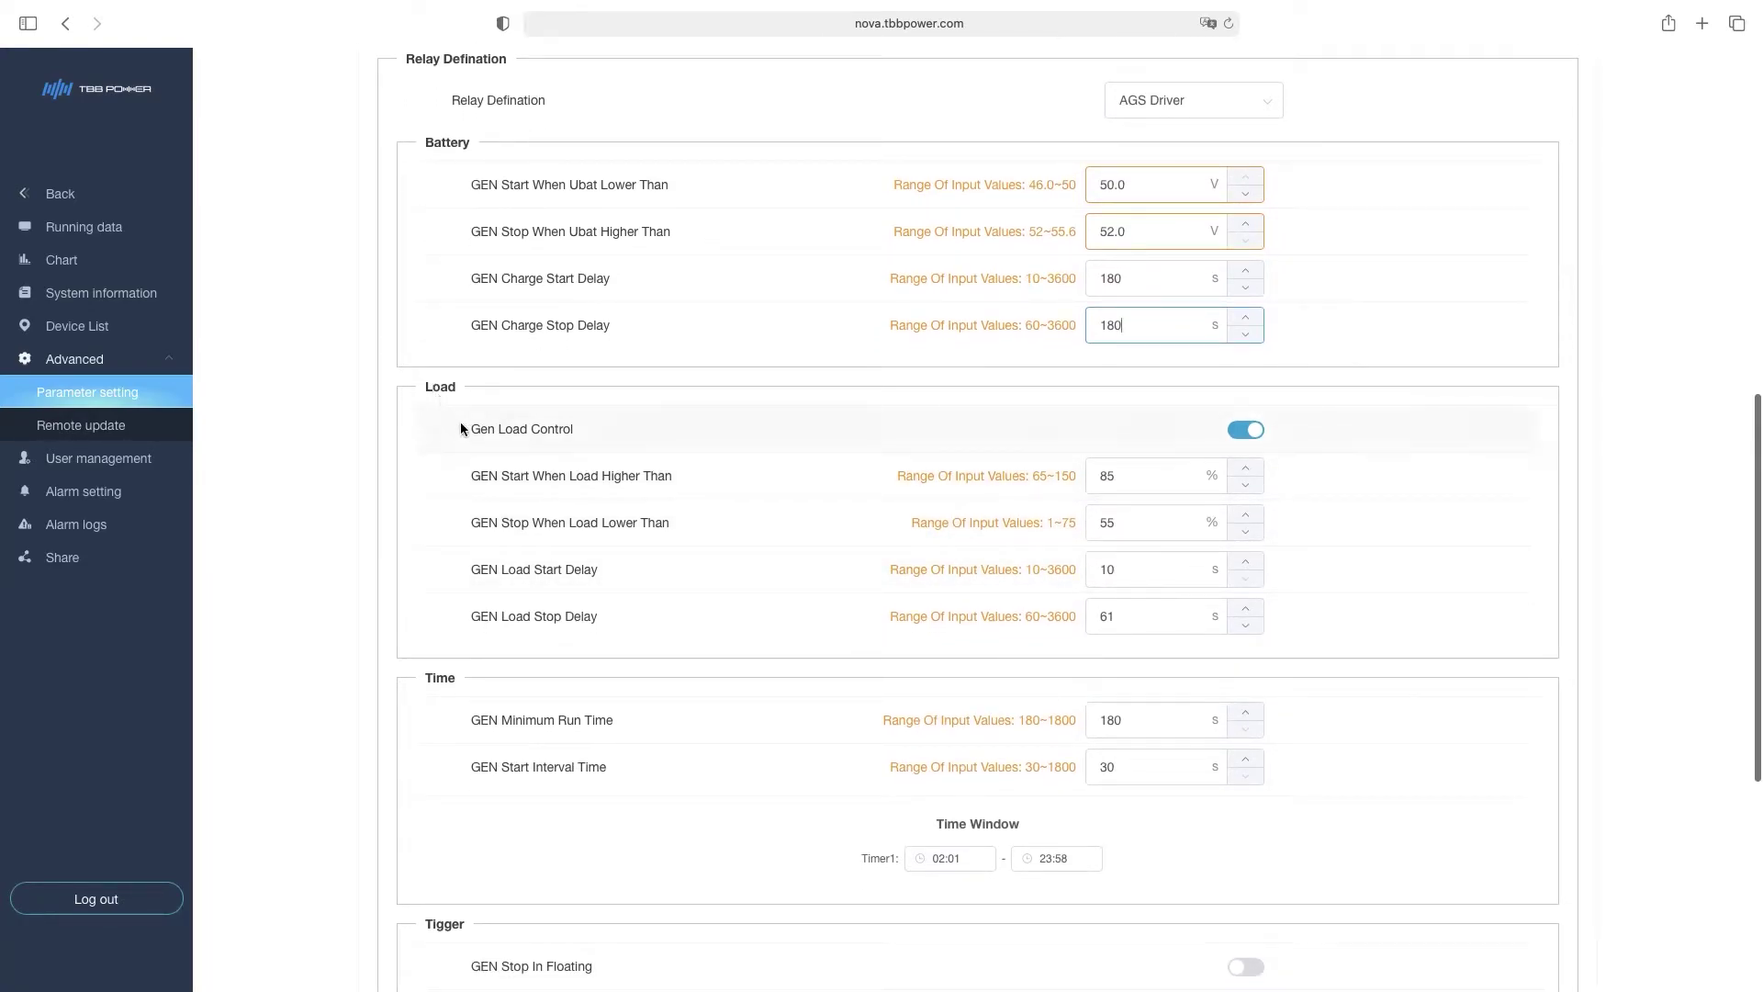
# Step: Re-enable Gen Load Control, changing the start threshold from 85 to 80% and the stop threshold to 60%
pyautogui.click(1245, 430)
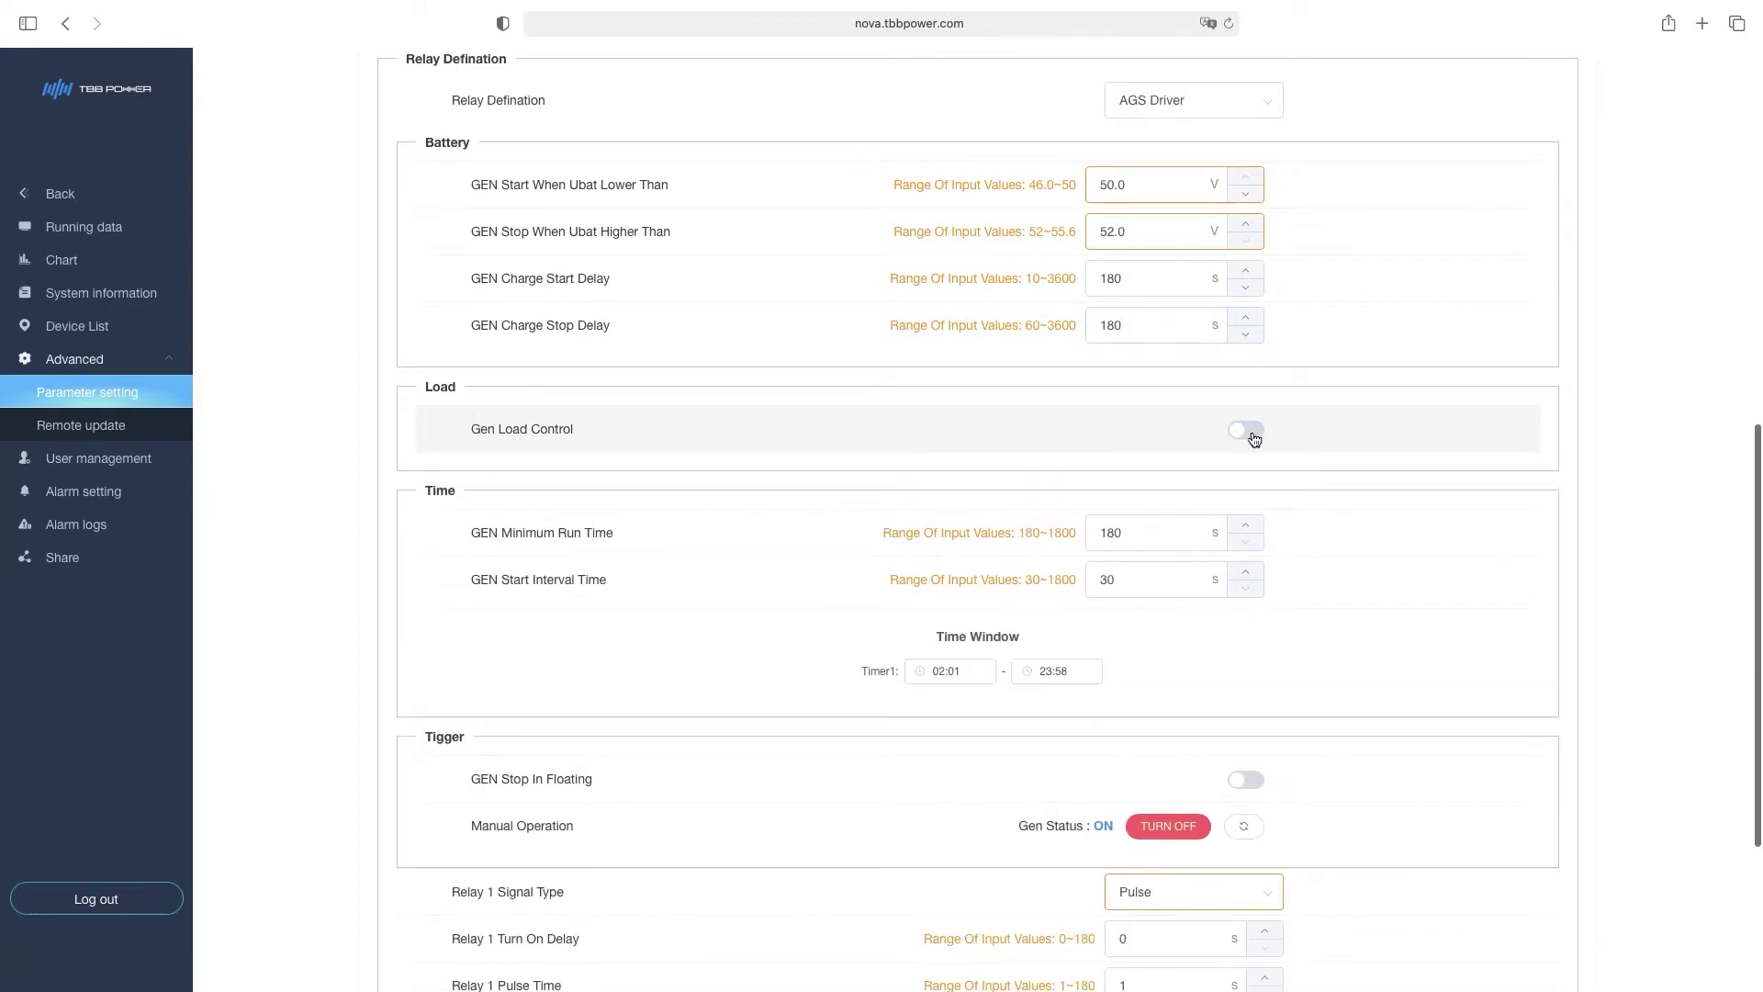
pyautogui.click(1246, 433)
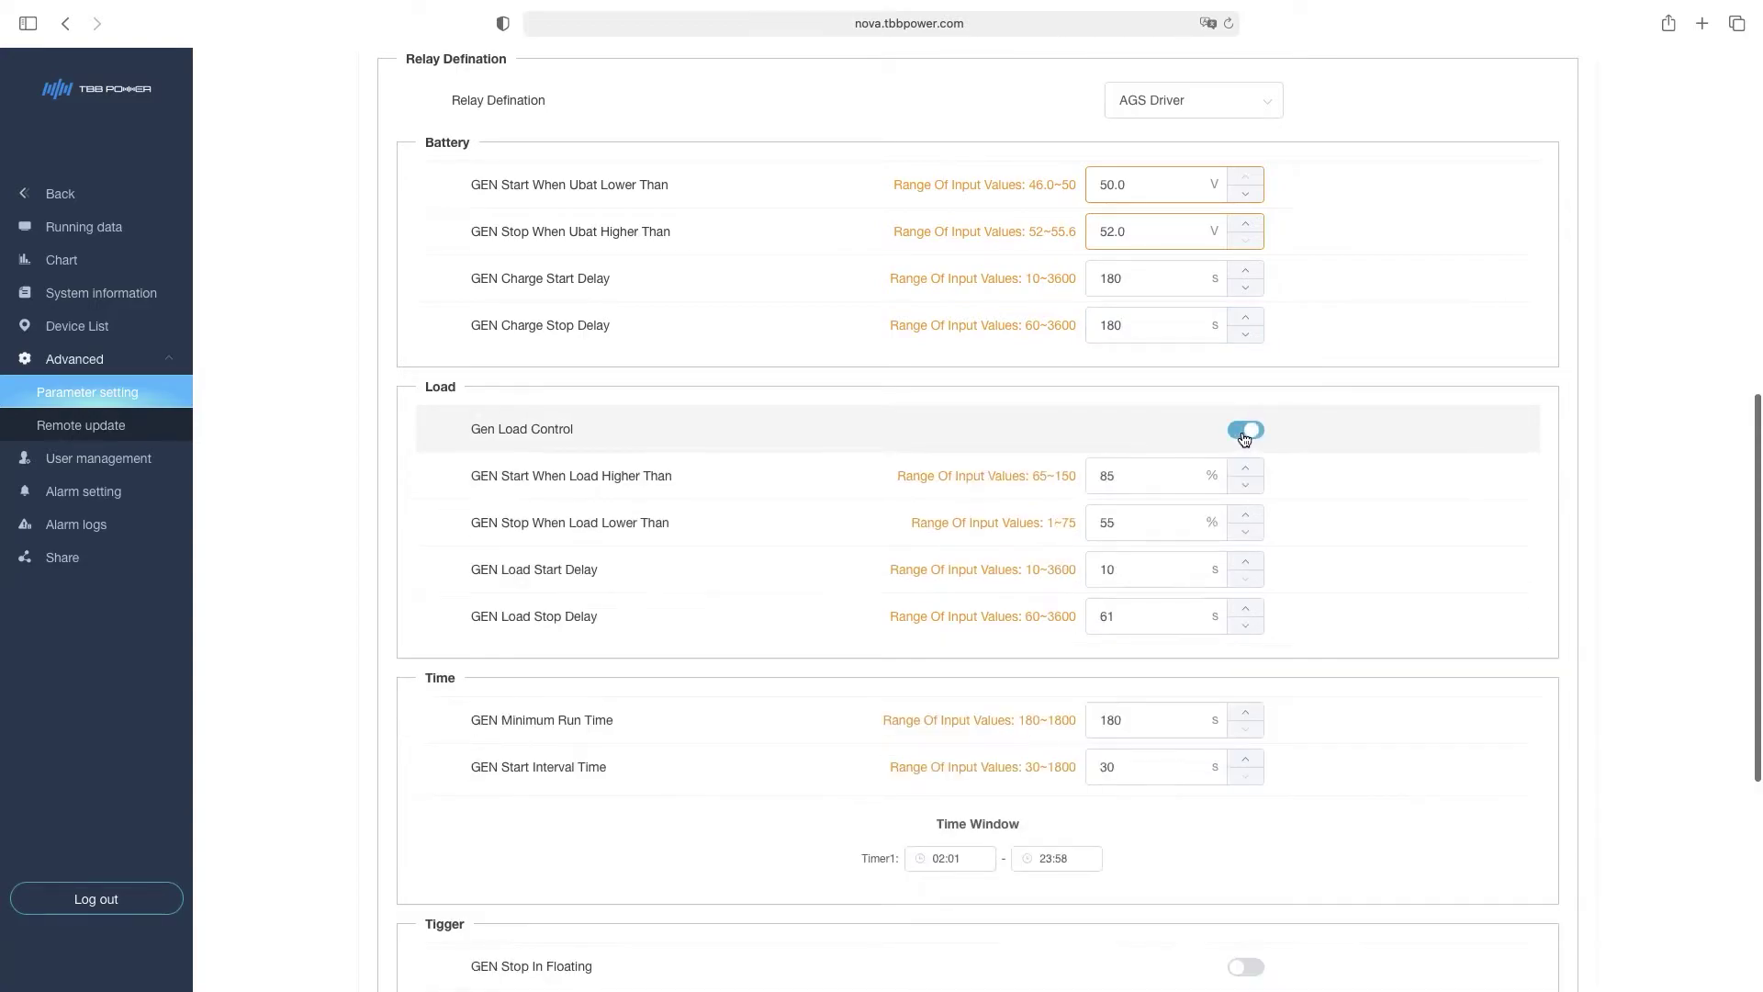
pyautogui.click(1132, 478)
pyautogui.moveTo(1133, 482); pyautogui.dragTo(1098, 476)
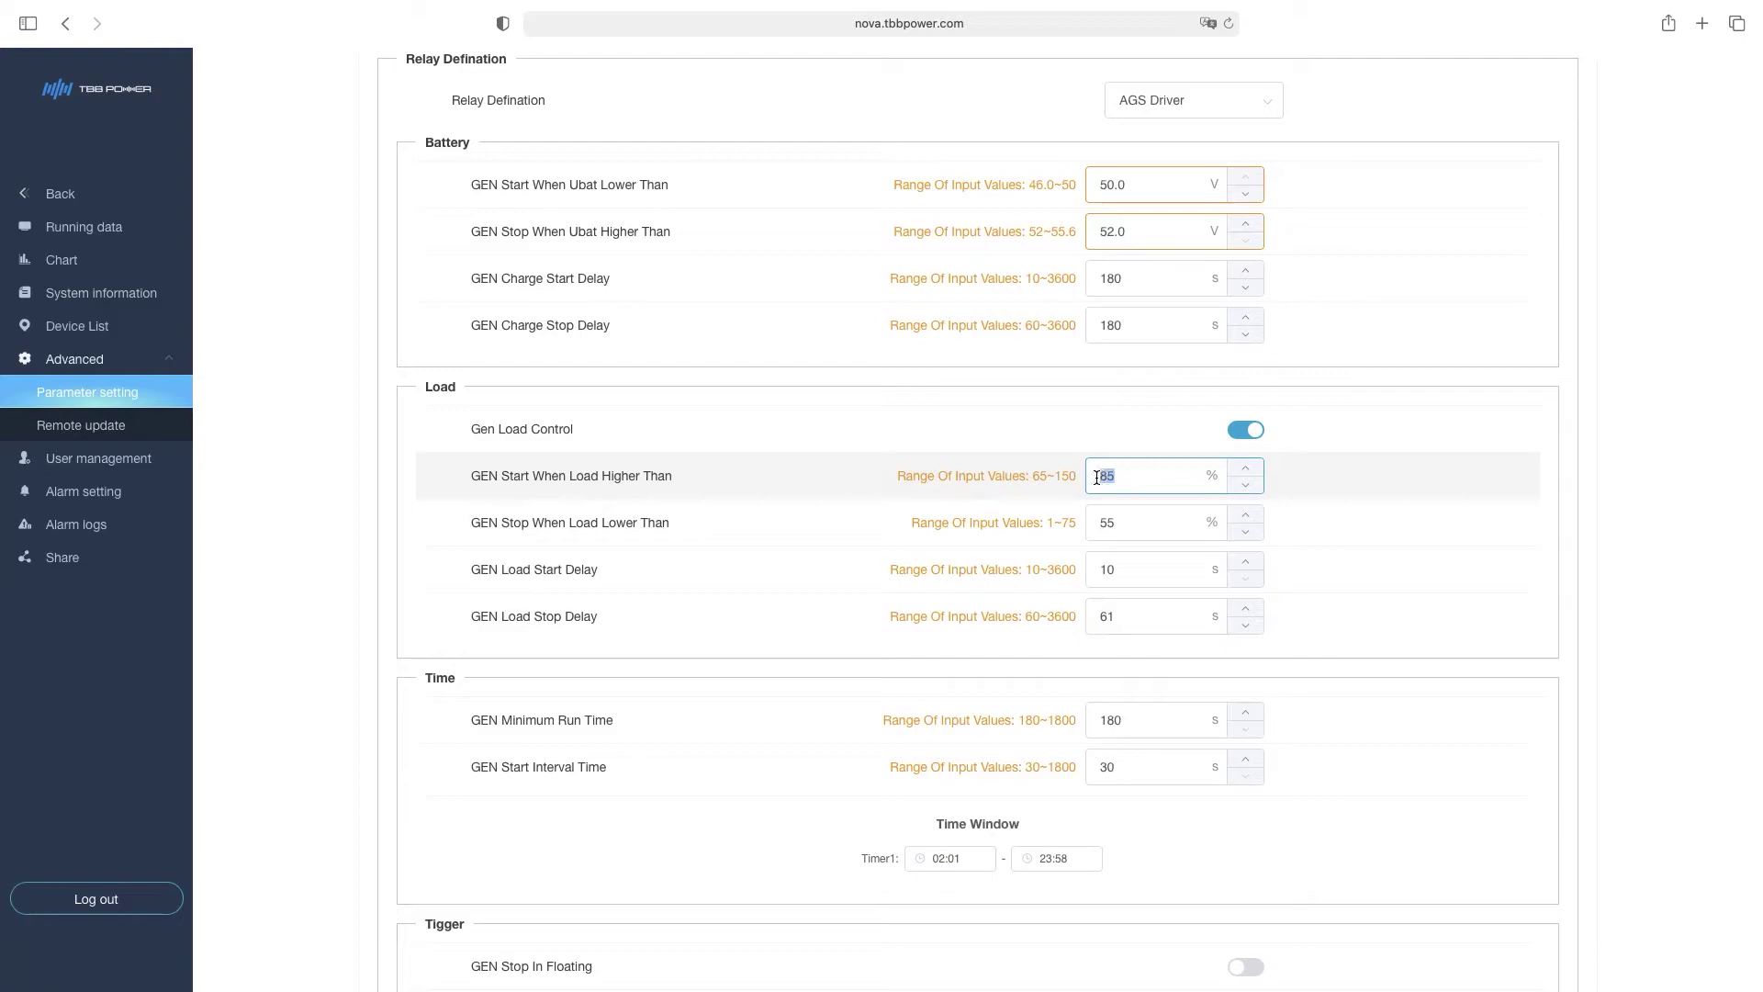
pyautogui.write('8')
pyautogui.click(1110, 525)
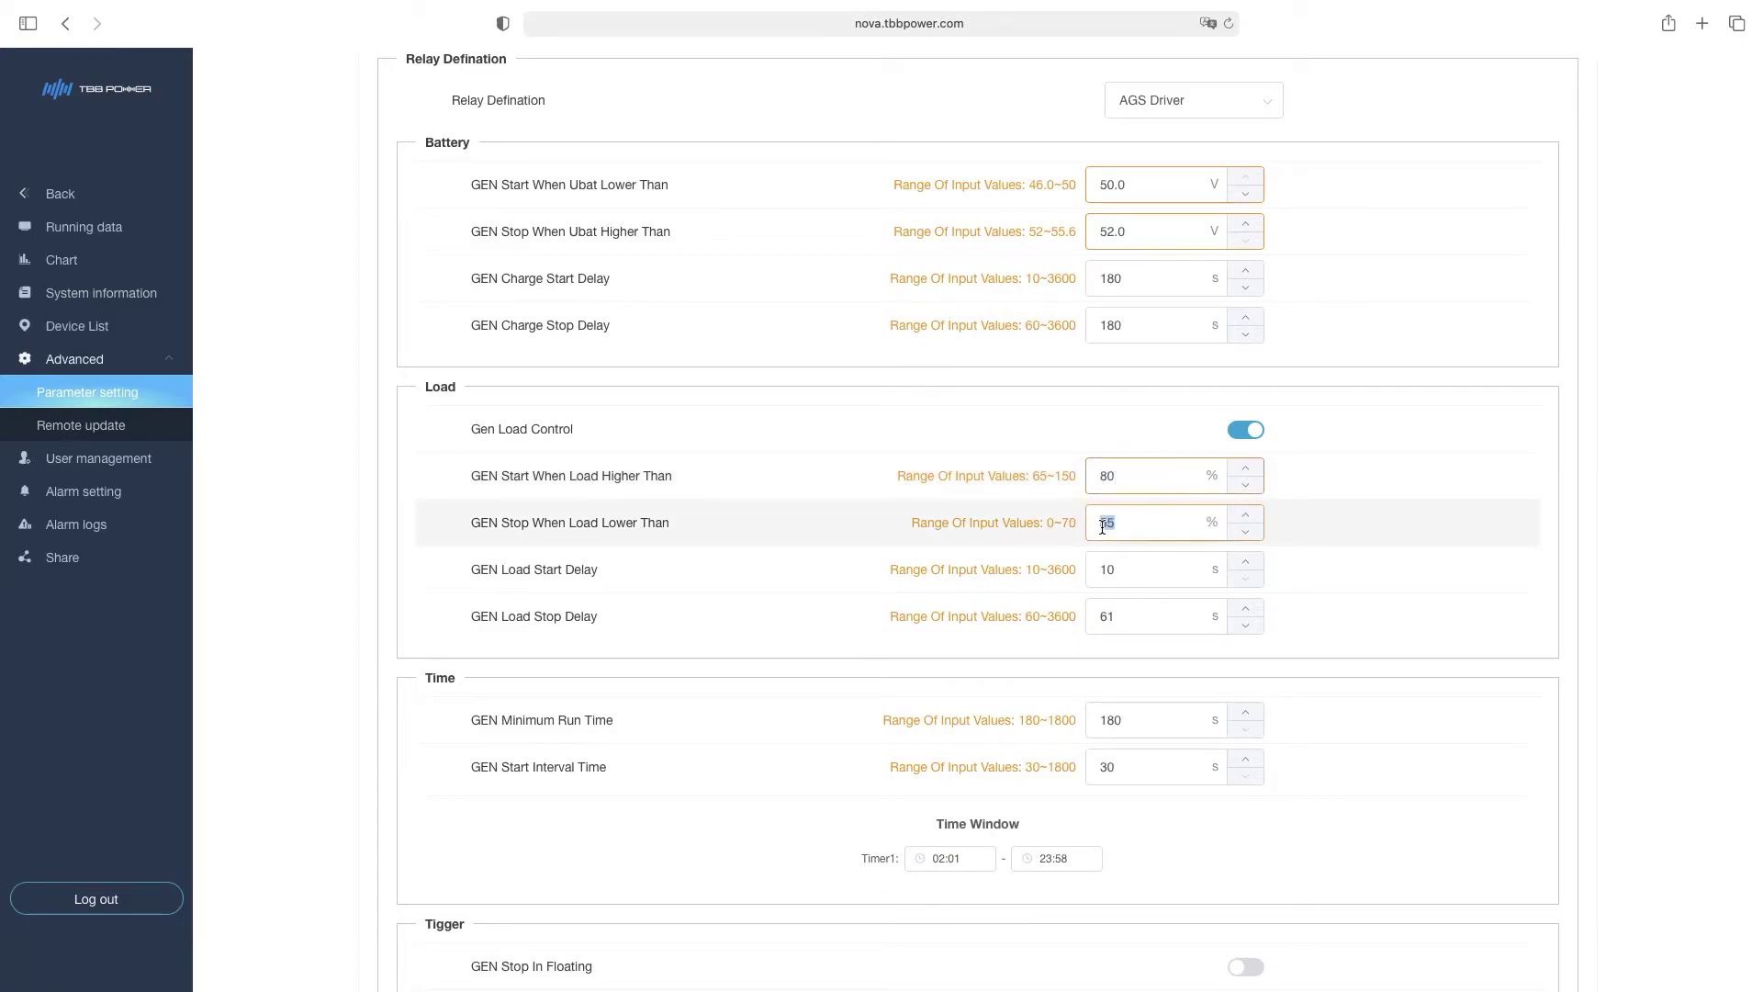
pyautogui.write('6')
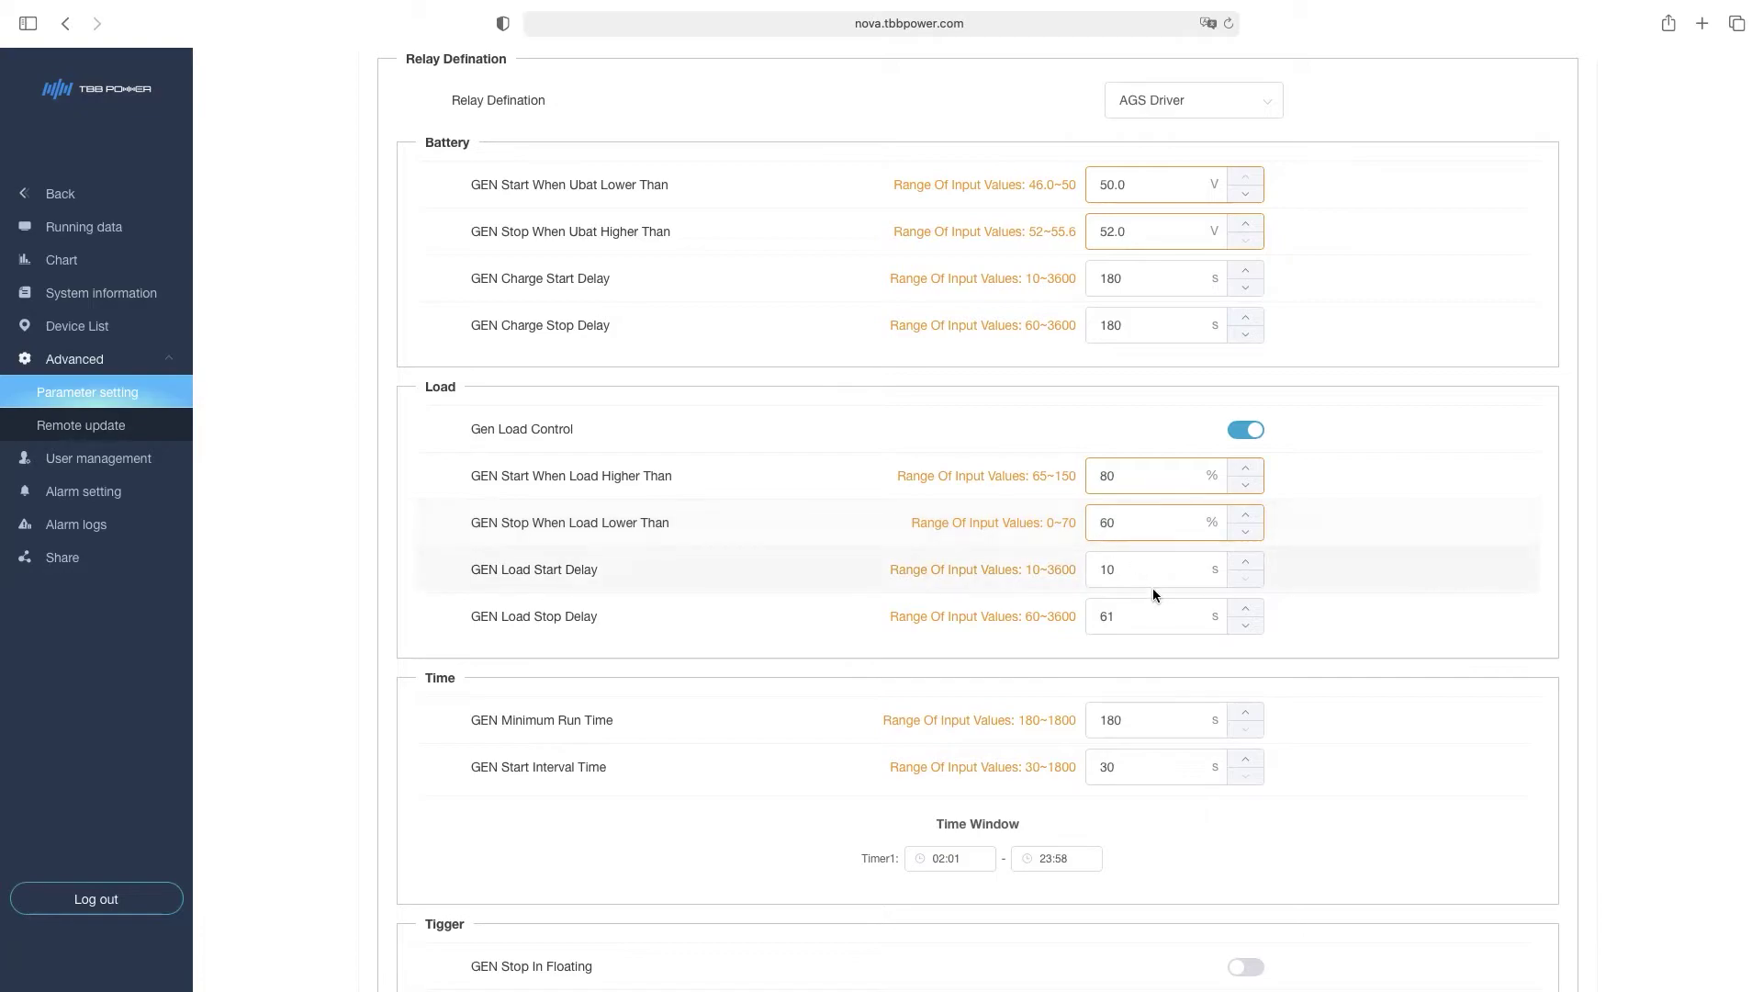
pyautogui.click(1153, 574)
pyautogui.click(1145, 618)
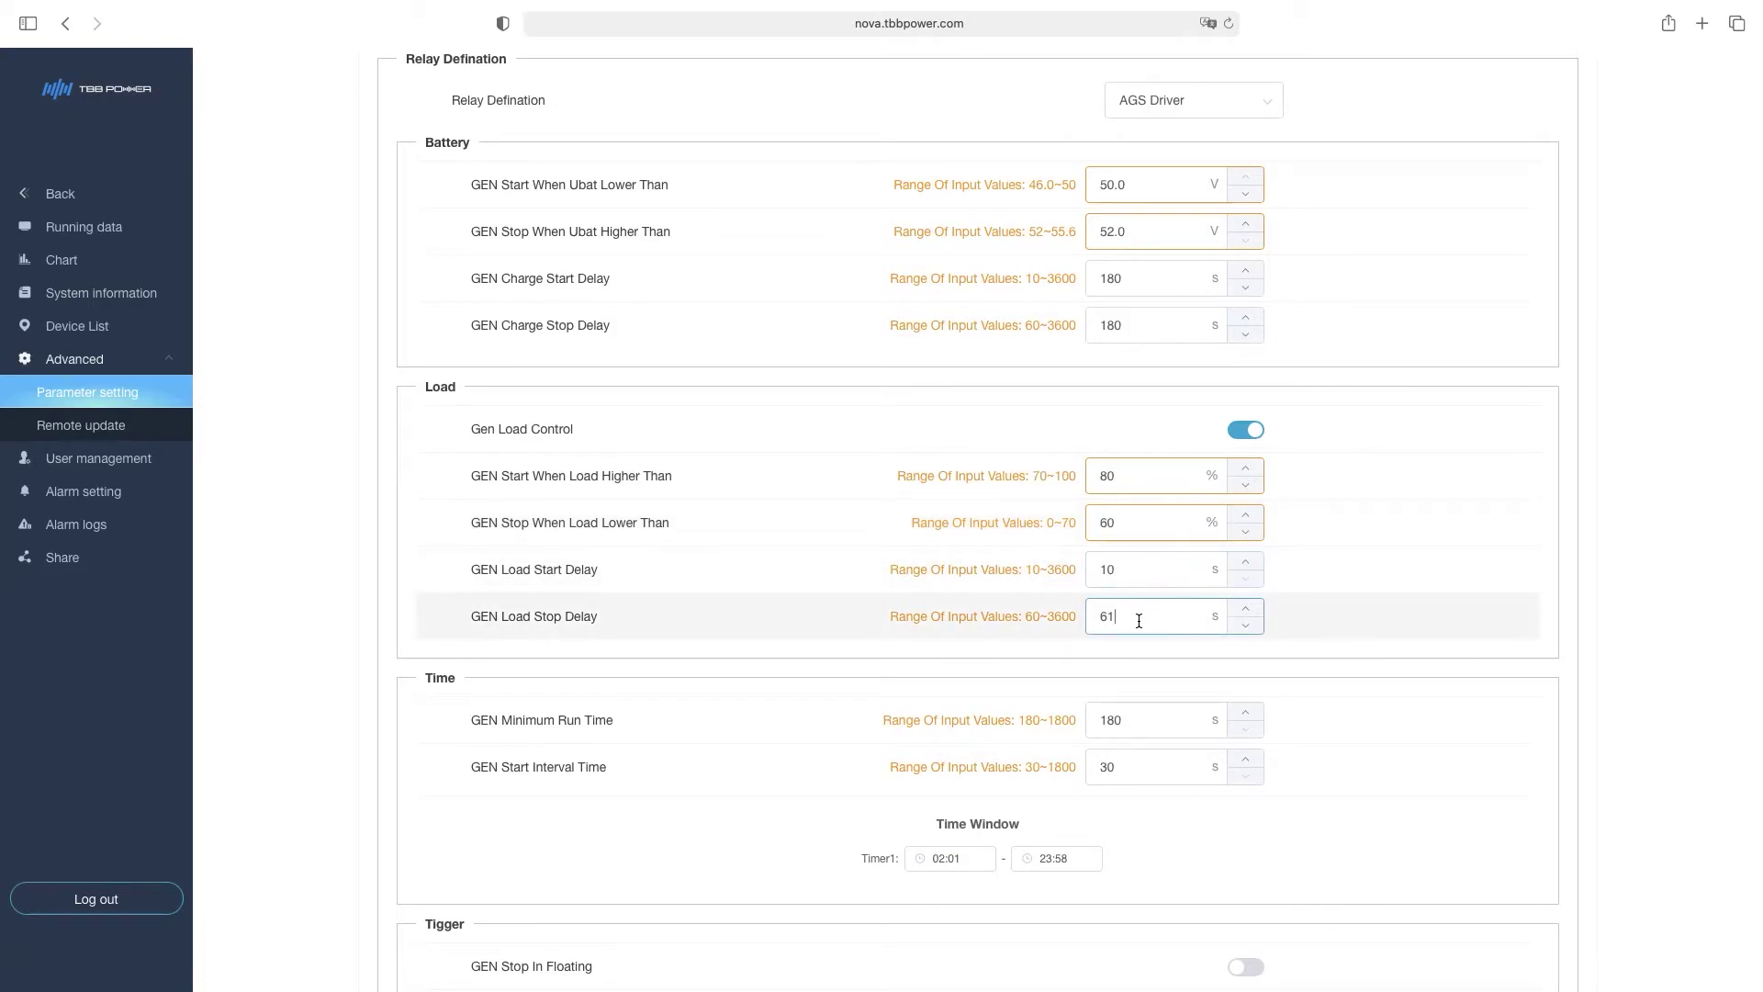
pyautogui.scroll(-3, 1139, 619)
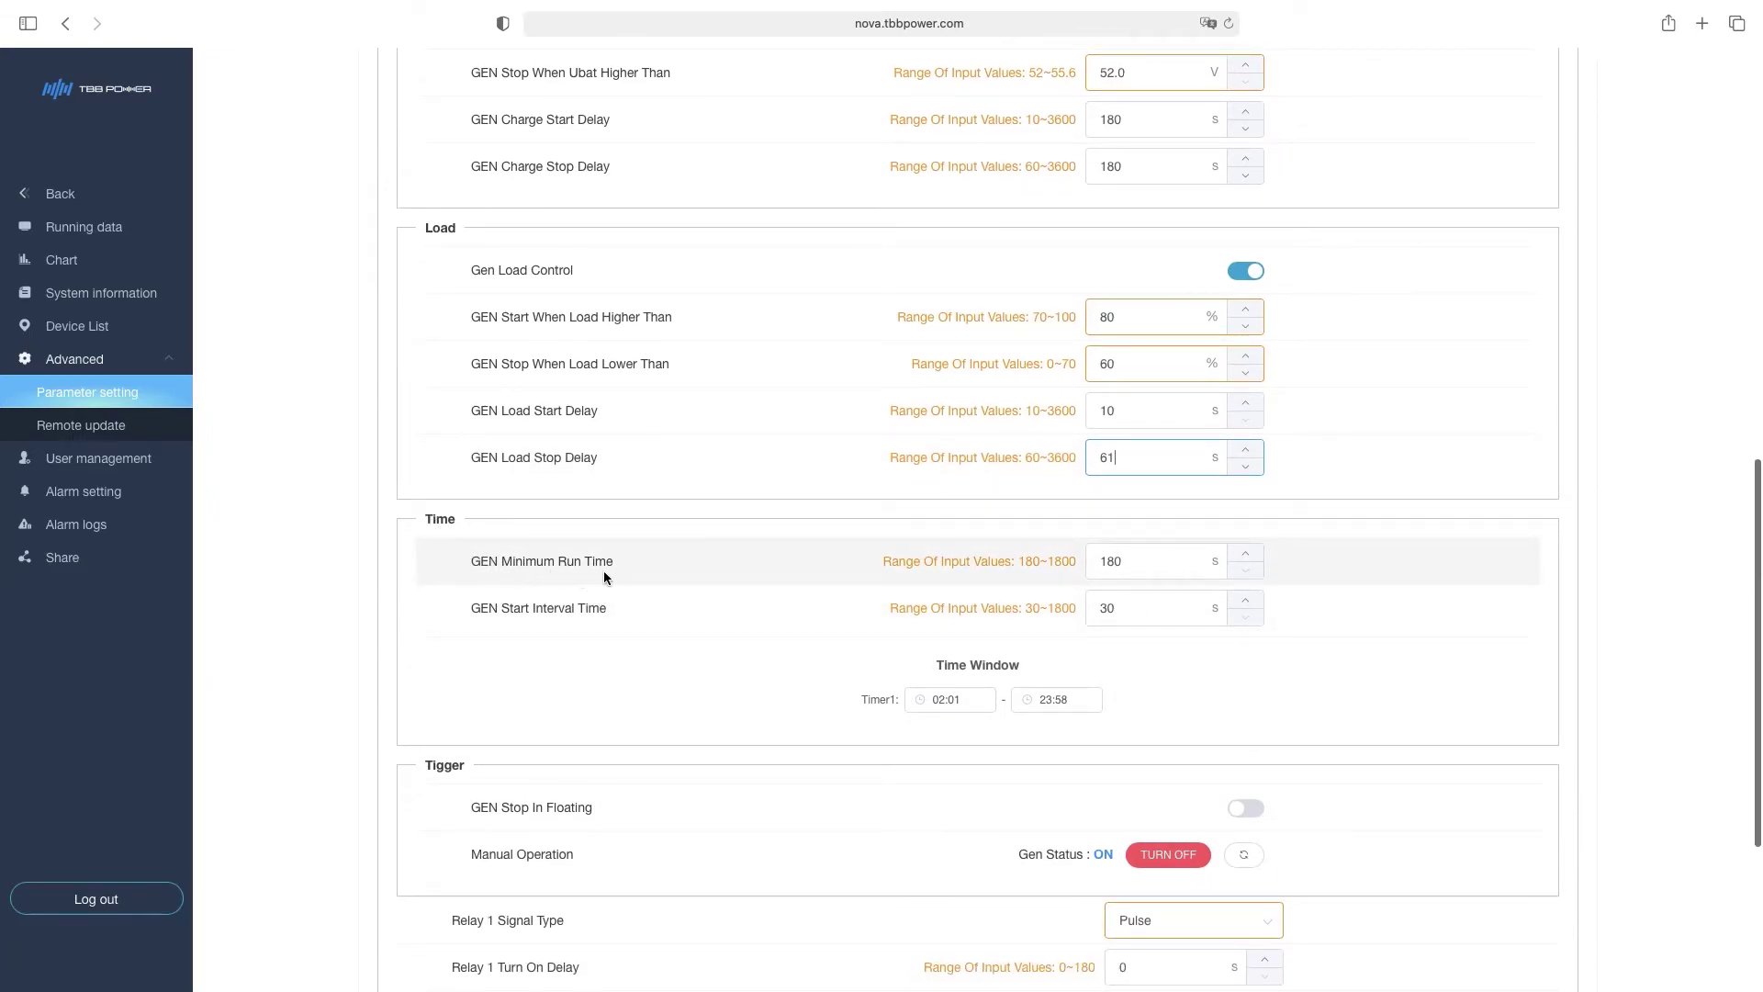
# Step: Set the Timer1 generator window to run from 03:01 to 21:58
pyautogui.click(1129, 563)
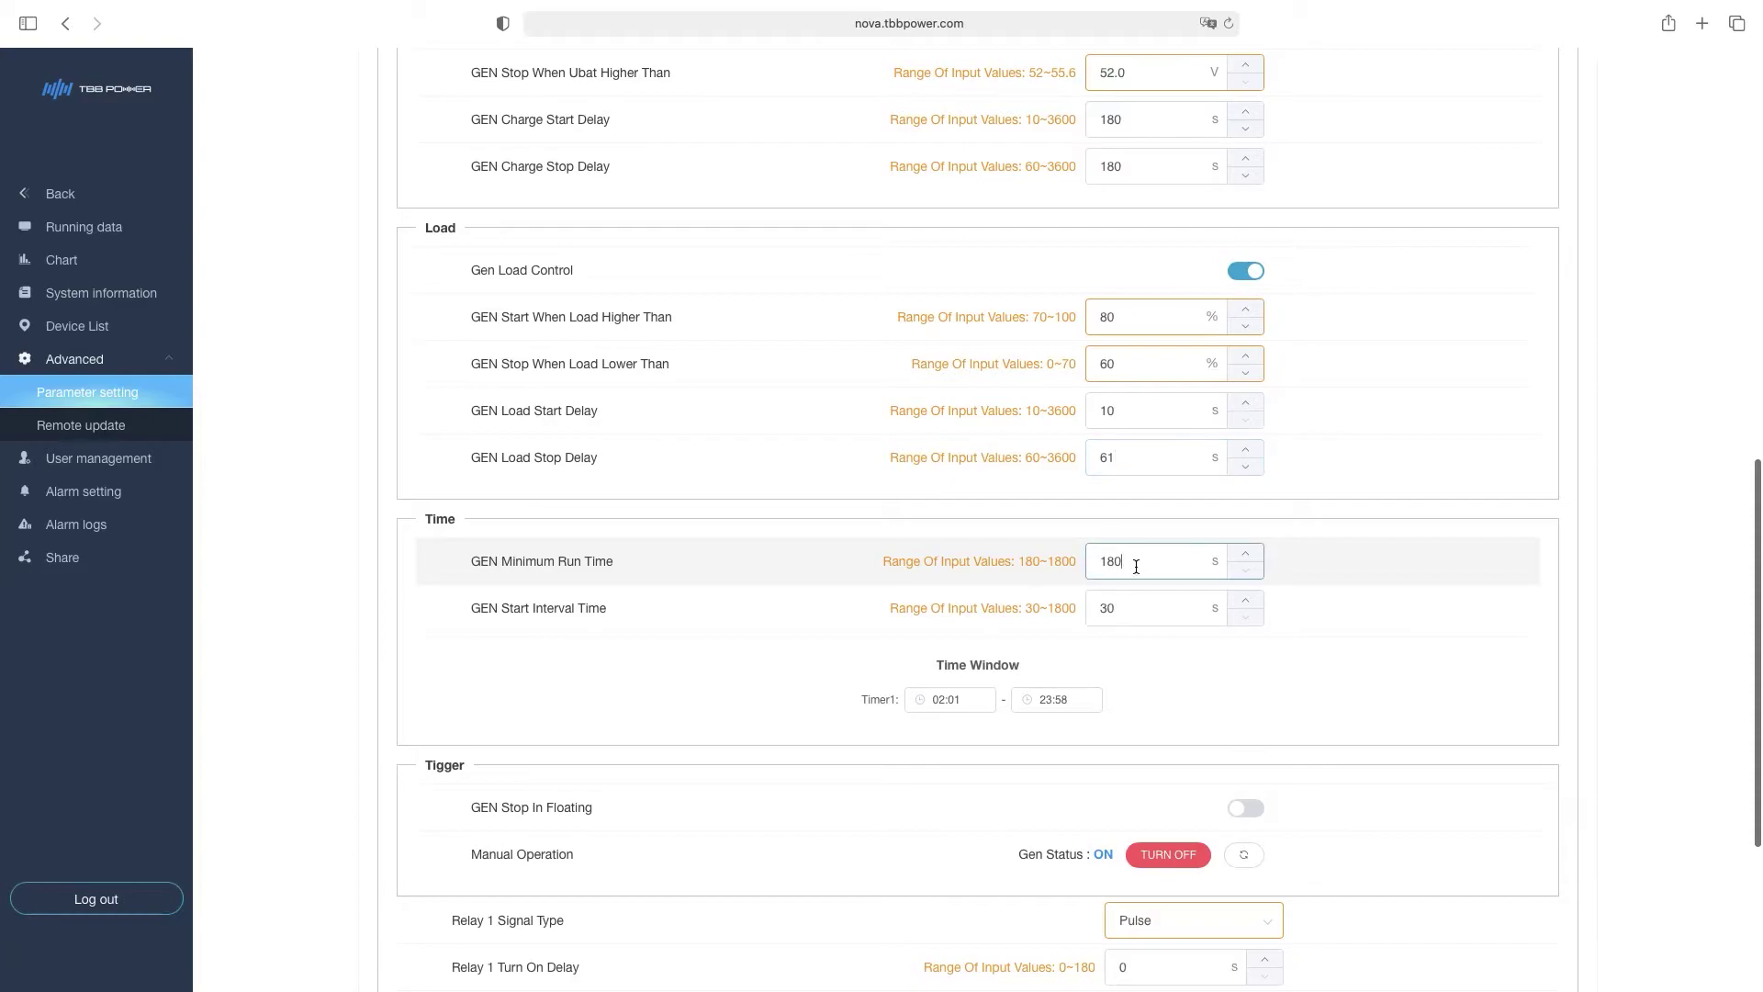
pyautogui.click(1131, 611)
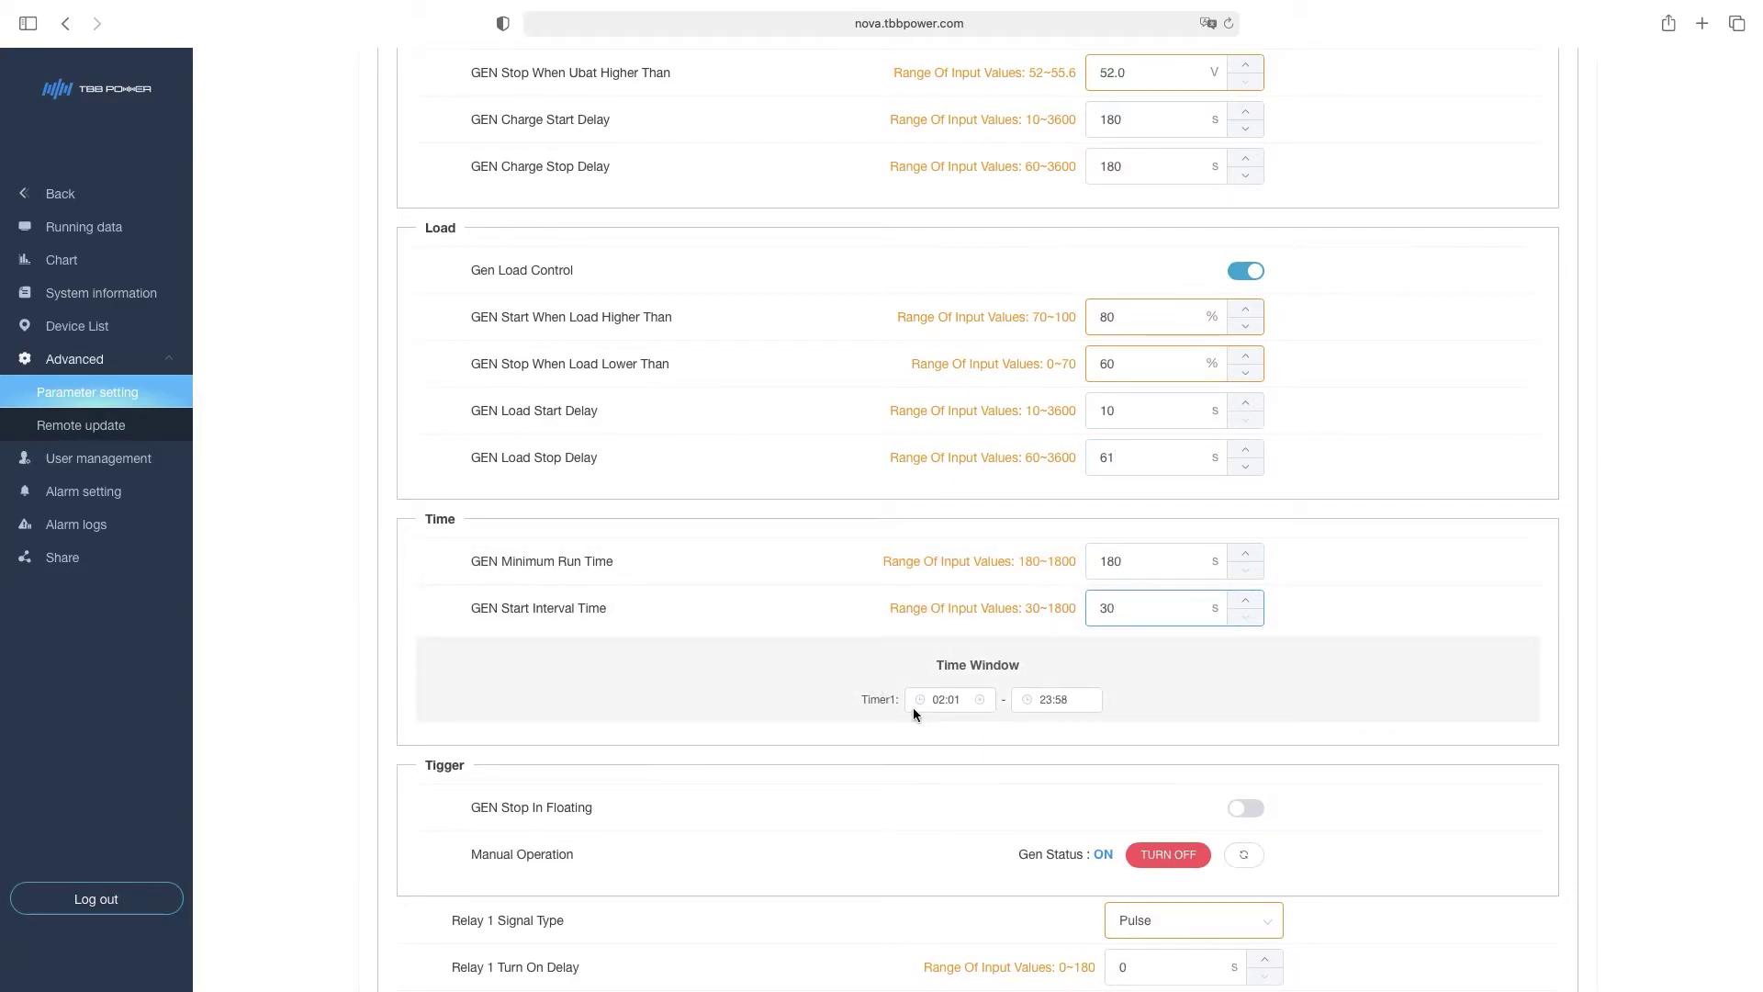
pyautogui.click(950, 699)
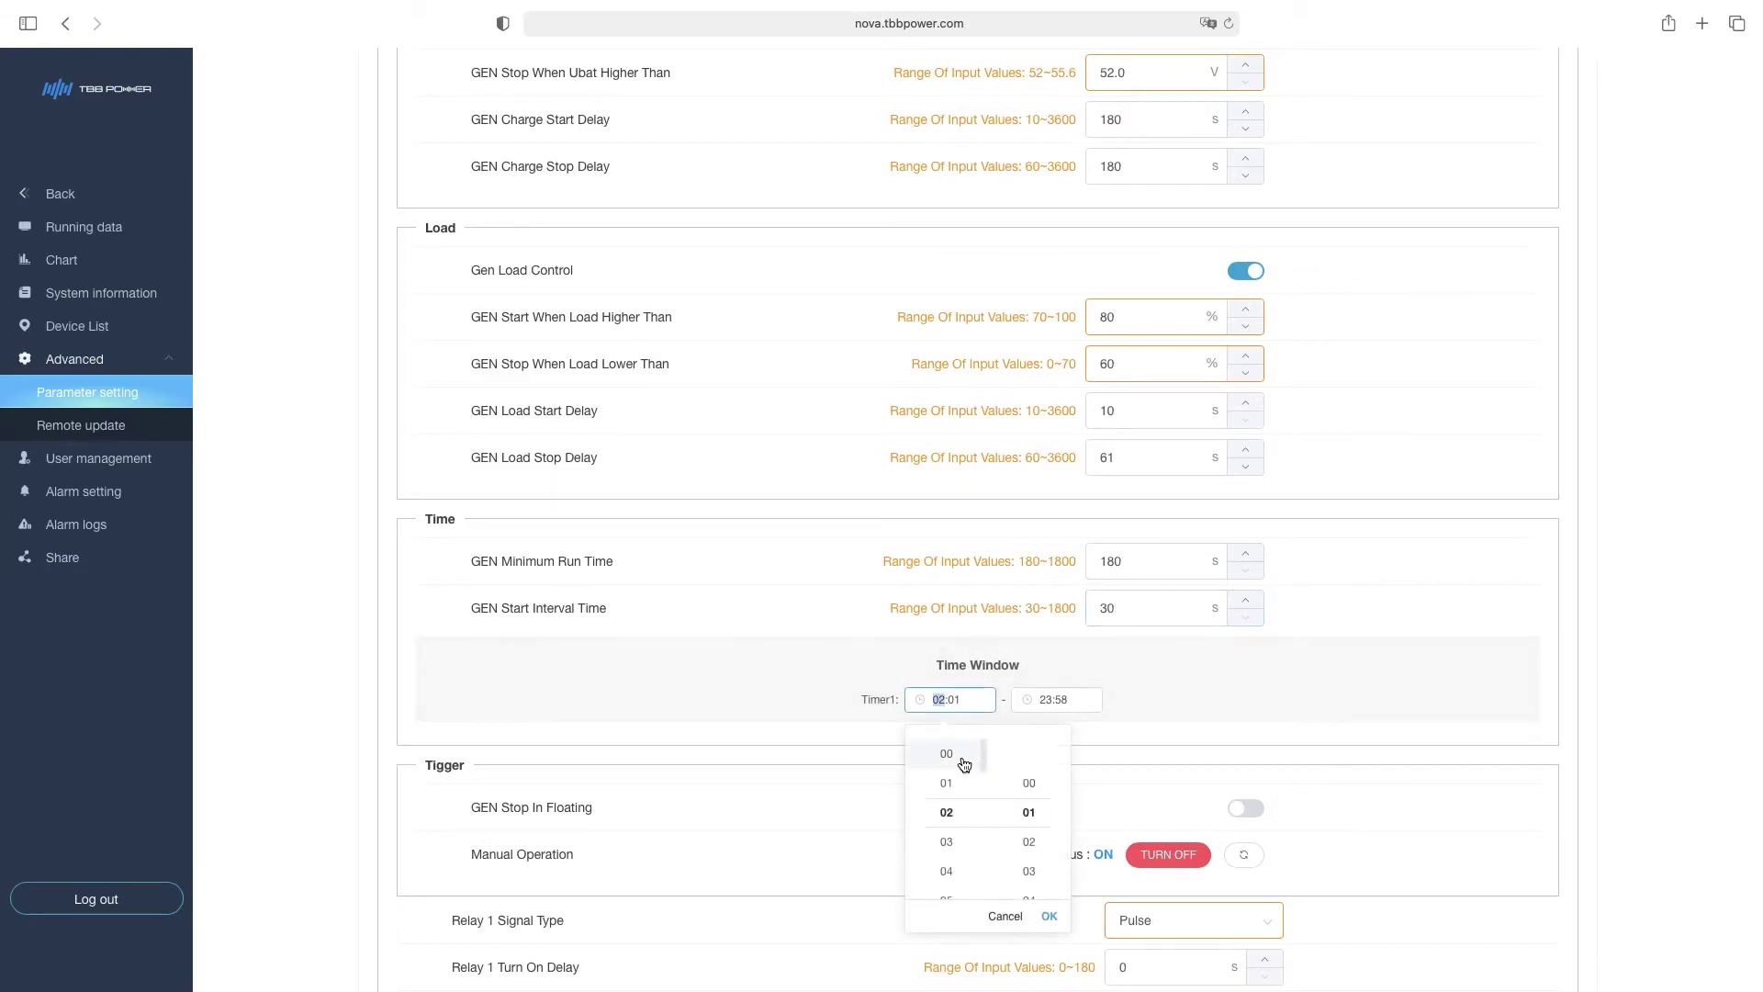
pyautogui.click(946, 842)
pyautogui.click(1049, 698)
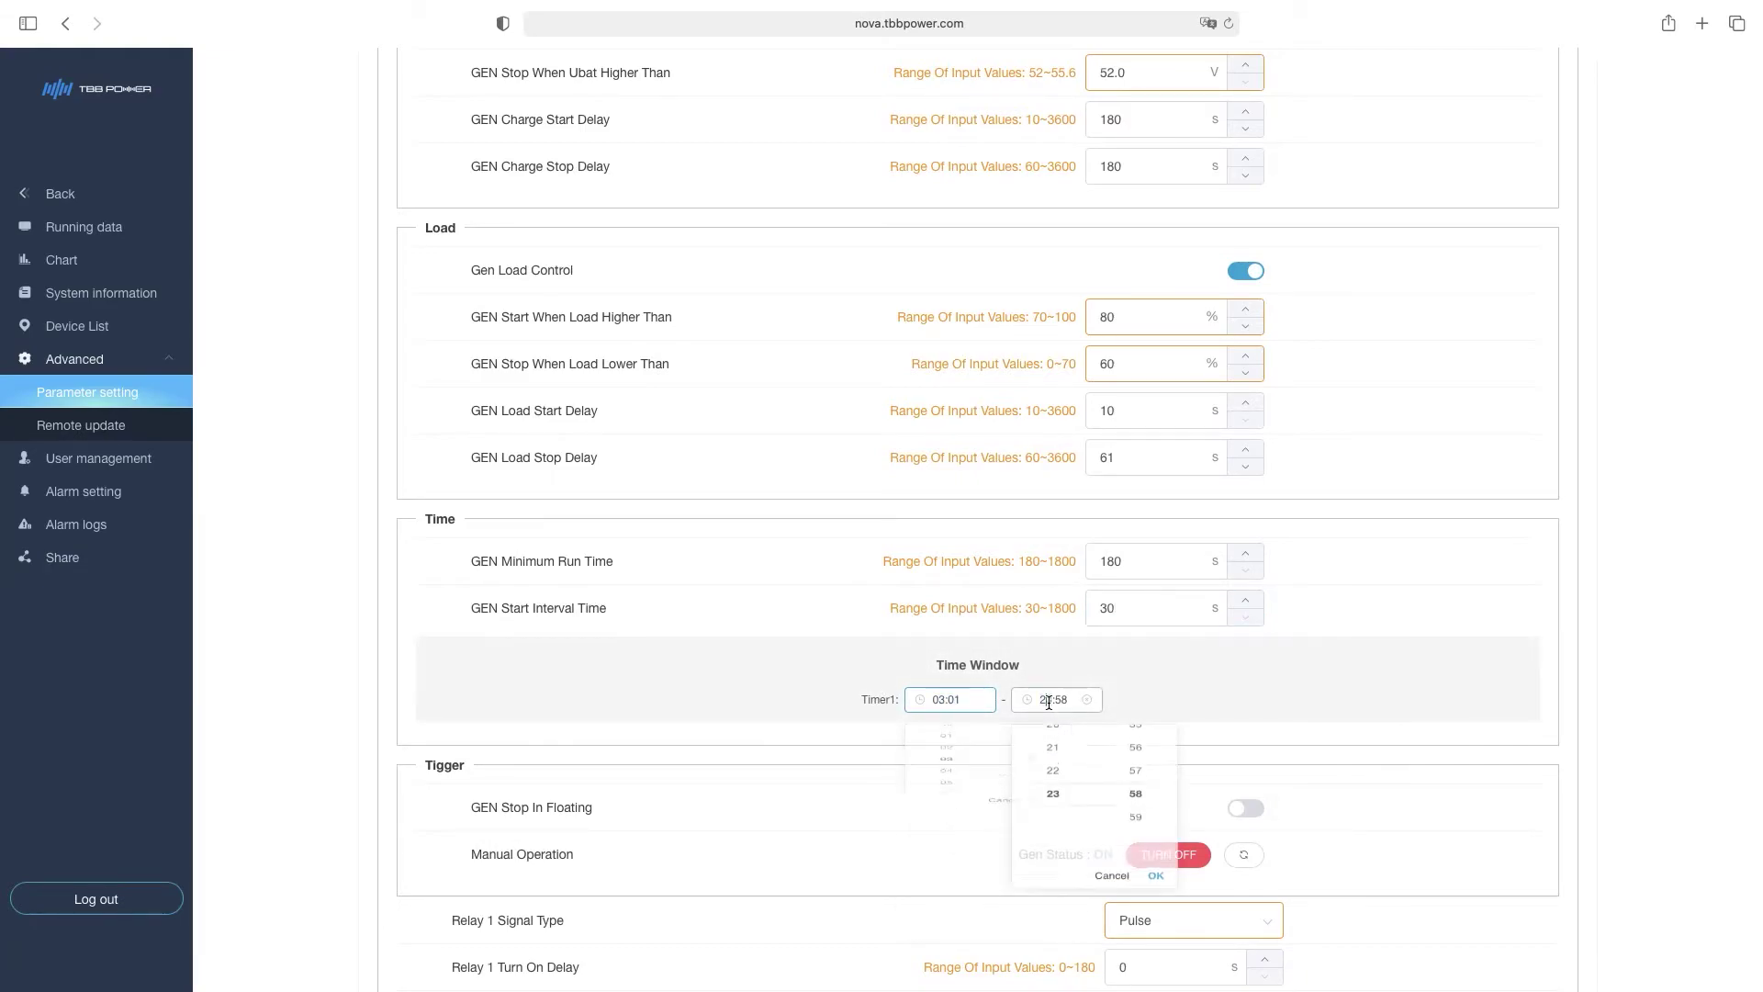
pyautogui.click(1052, 753)
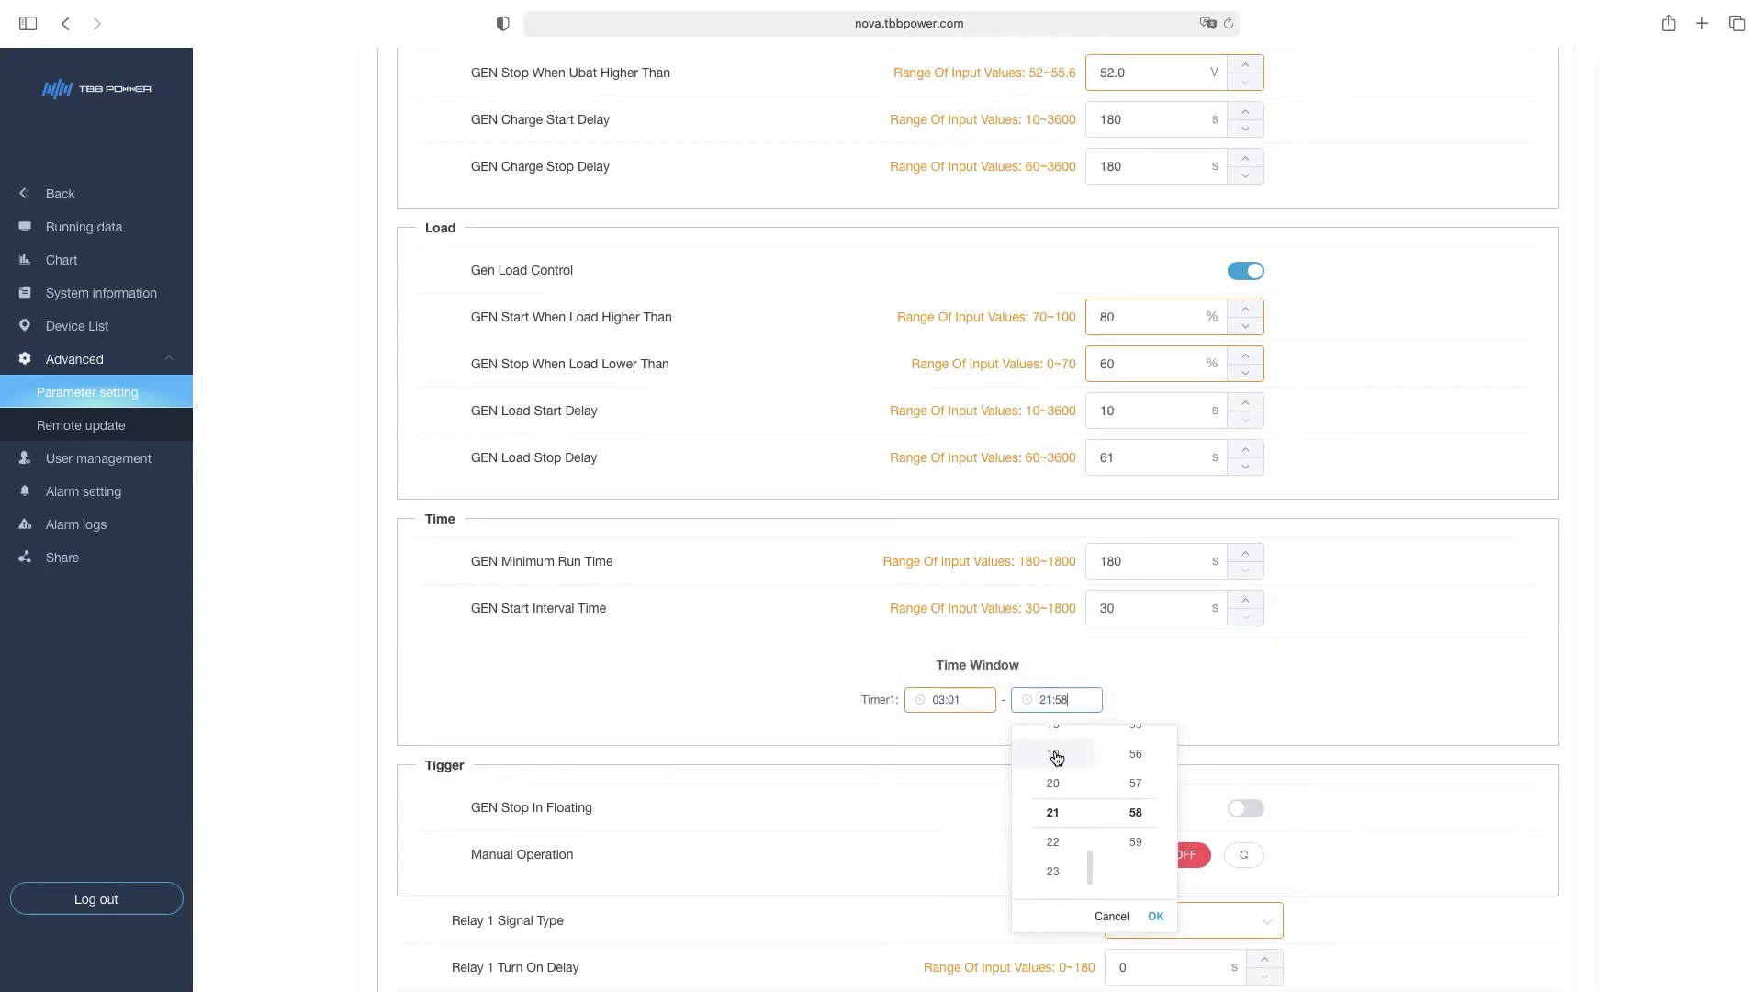
pyautogui.click(1157, 918)
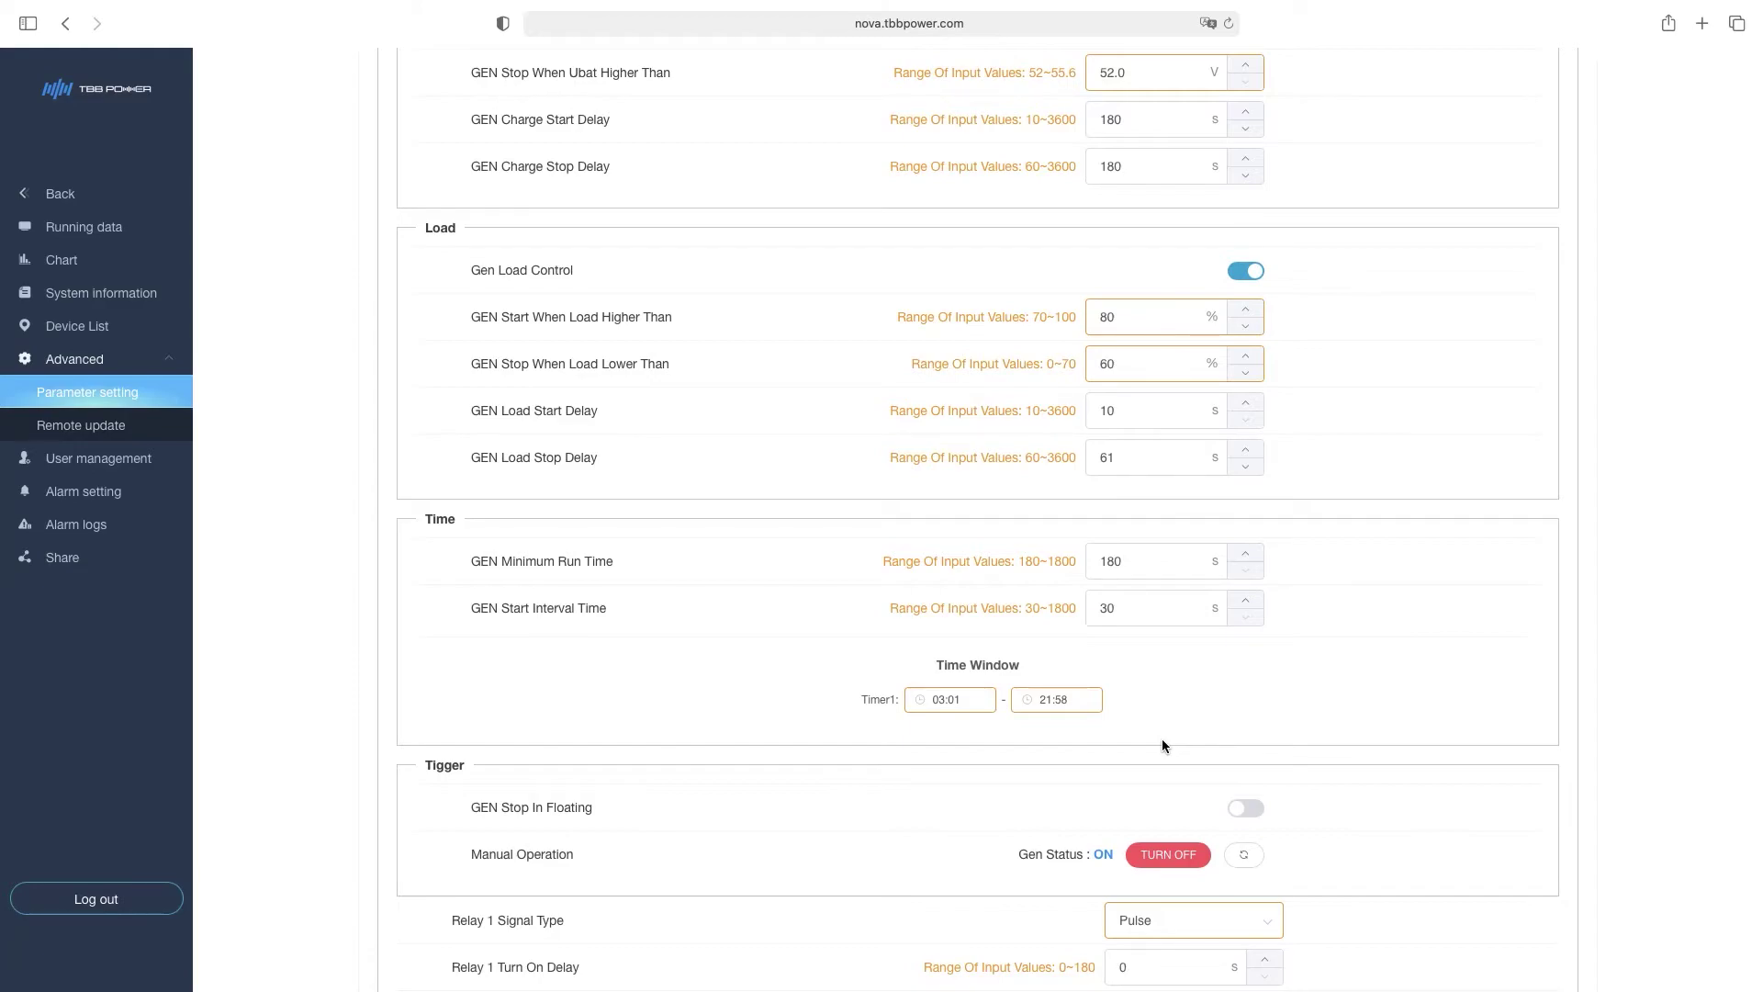
pyautogui.scroll(-3, 1162, 739)
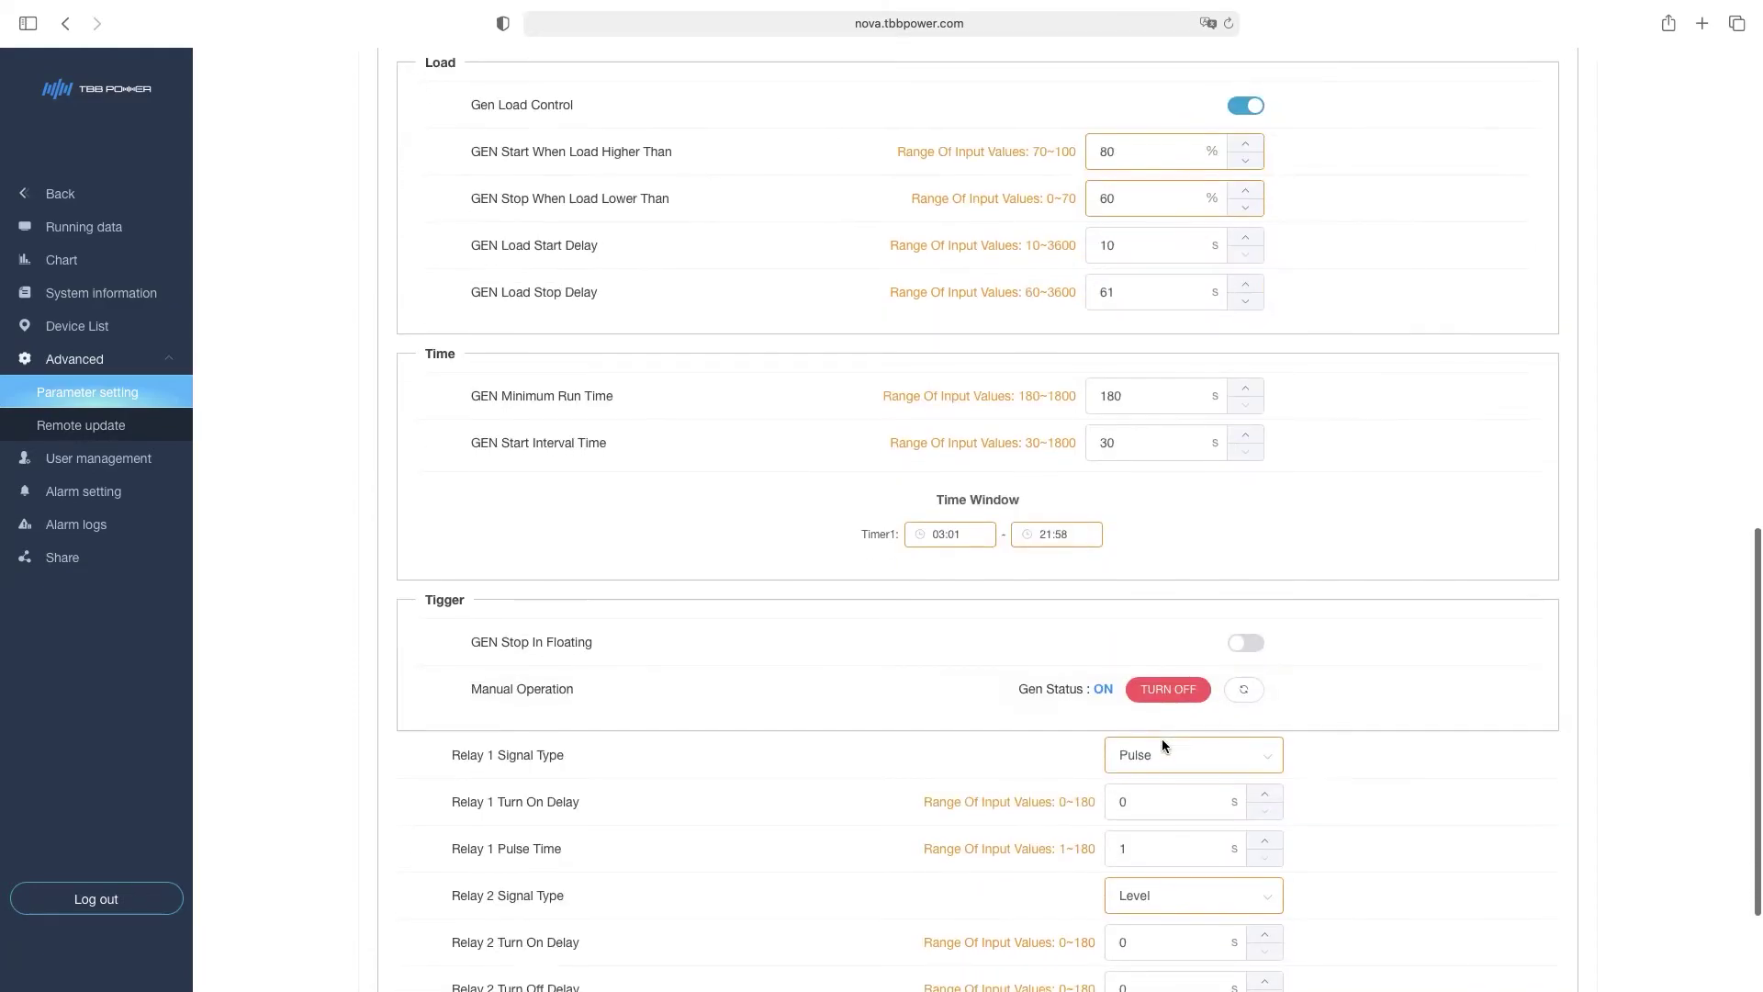
pyautogui.scroll(-2, 1161, 738)
pyautogui.scroll(-2, 1161, 738)
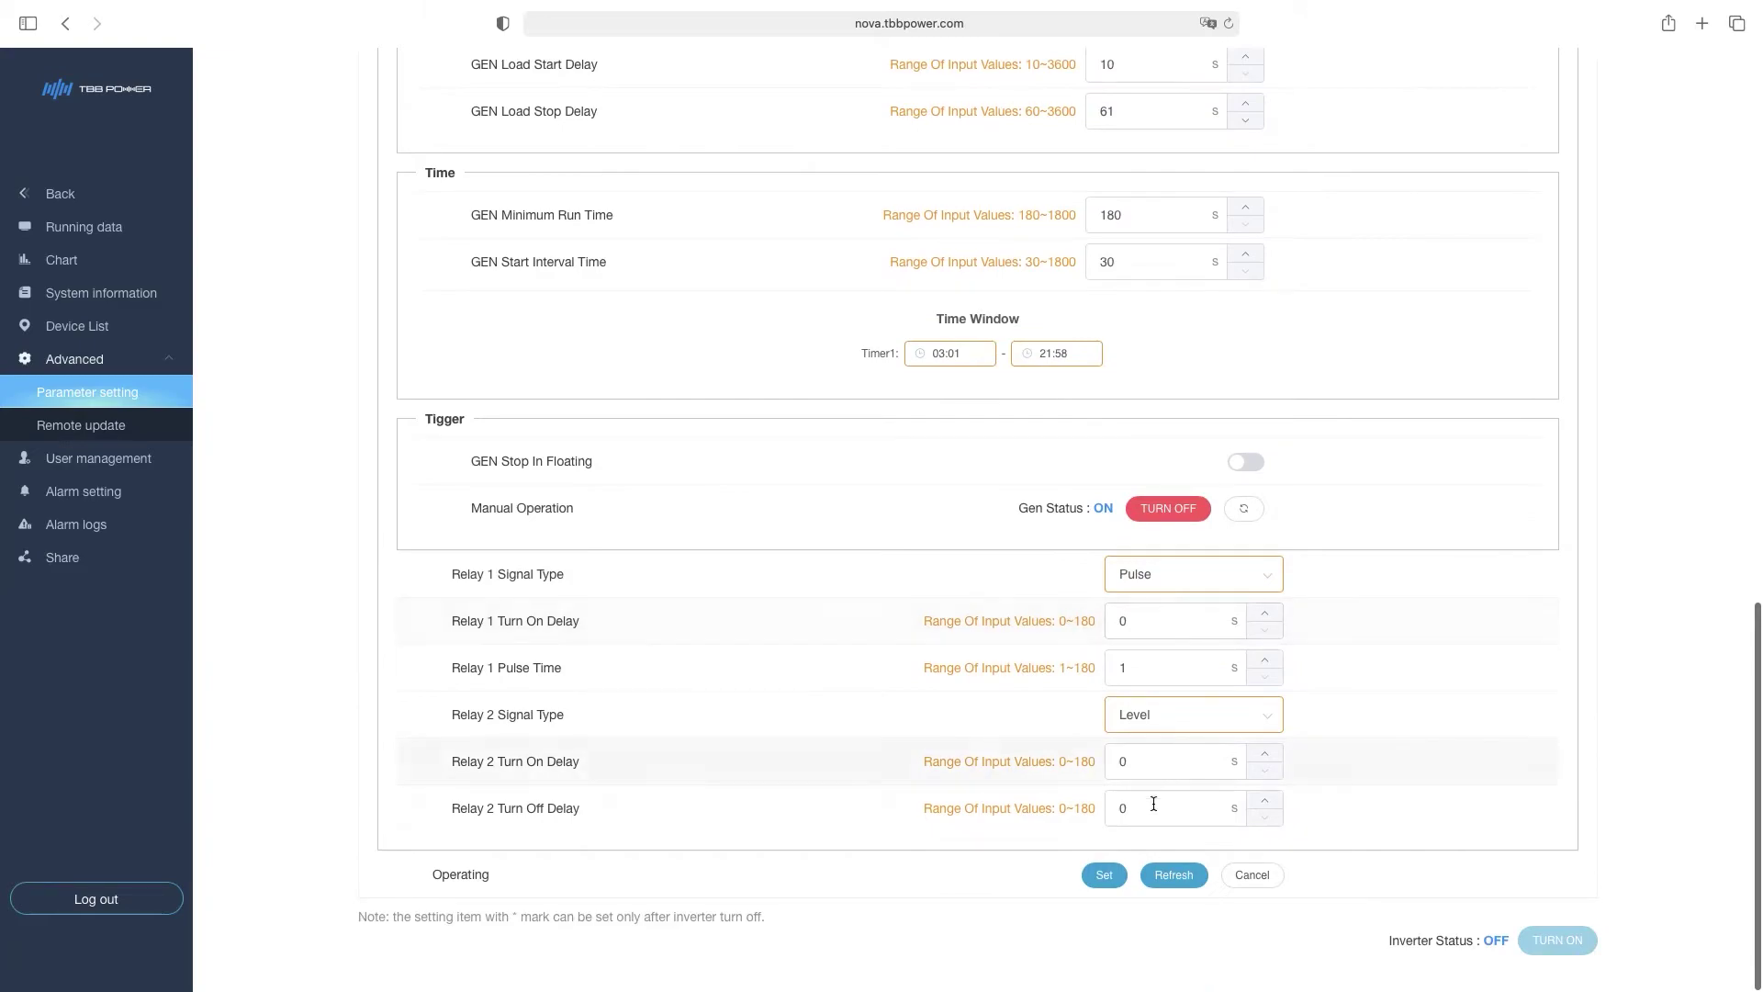
# Step: Apply all changed generator settings with Set and wait for Configuration Success
pyautogui.click(1105, 875)
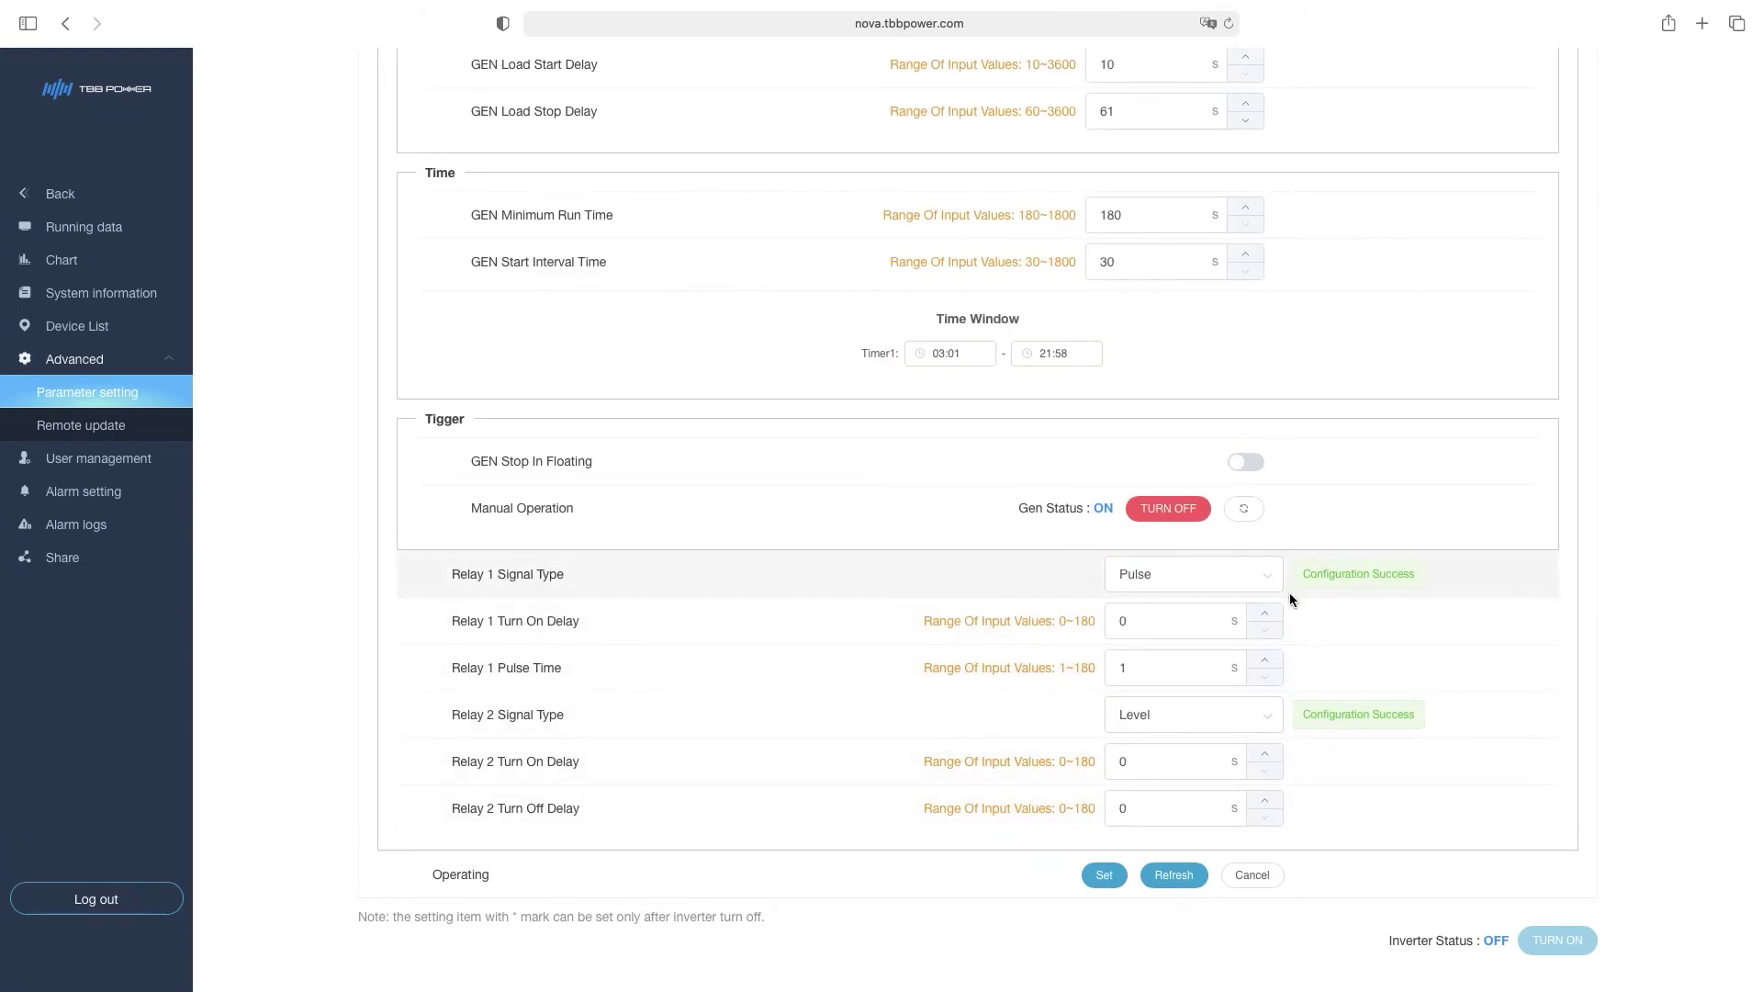
pyautogui.scroll(4, 1263, 598)
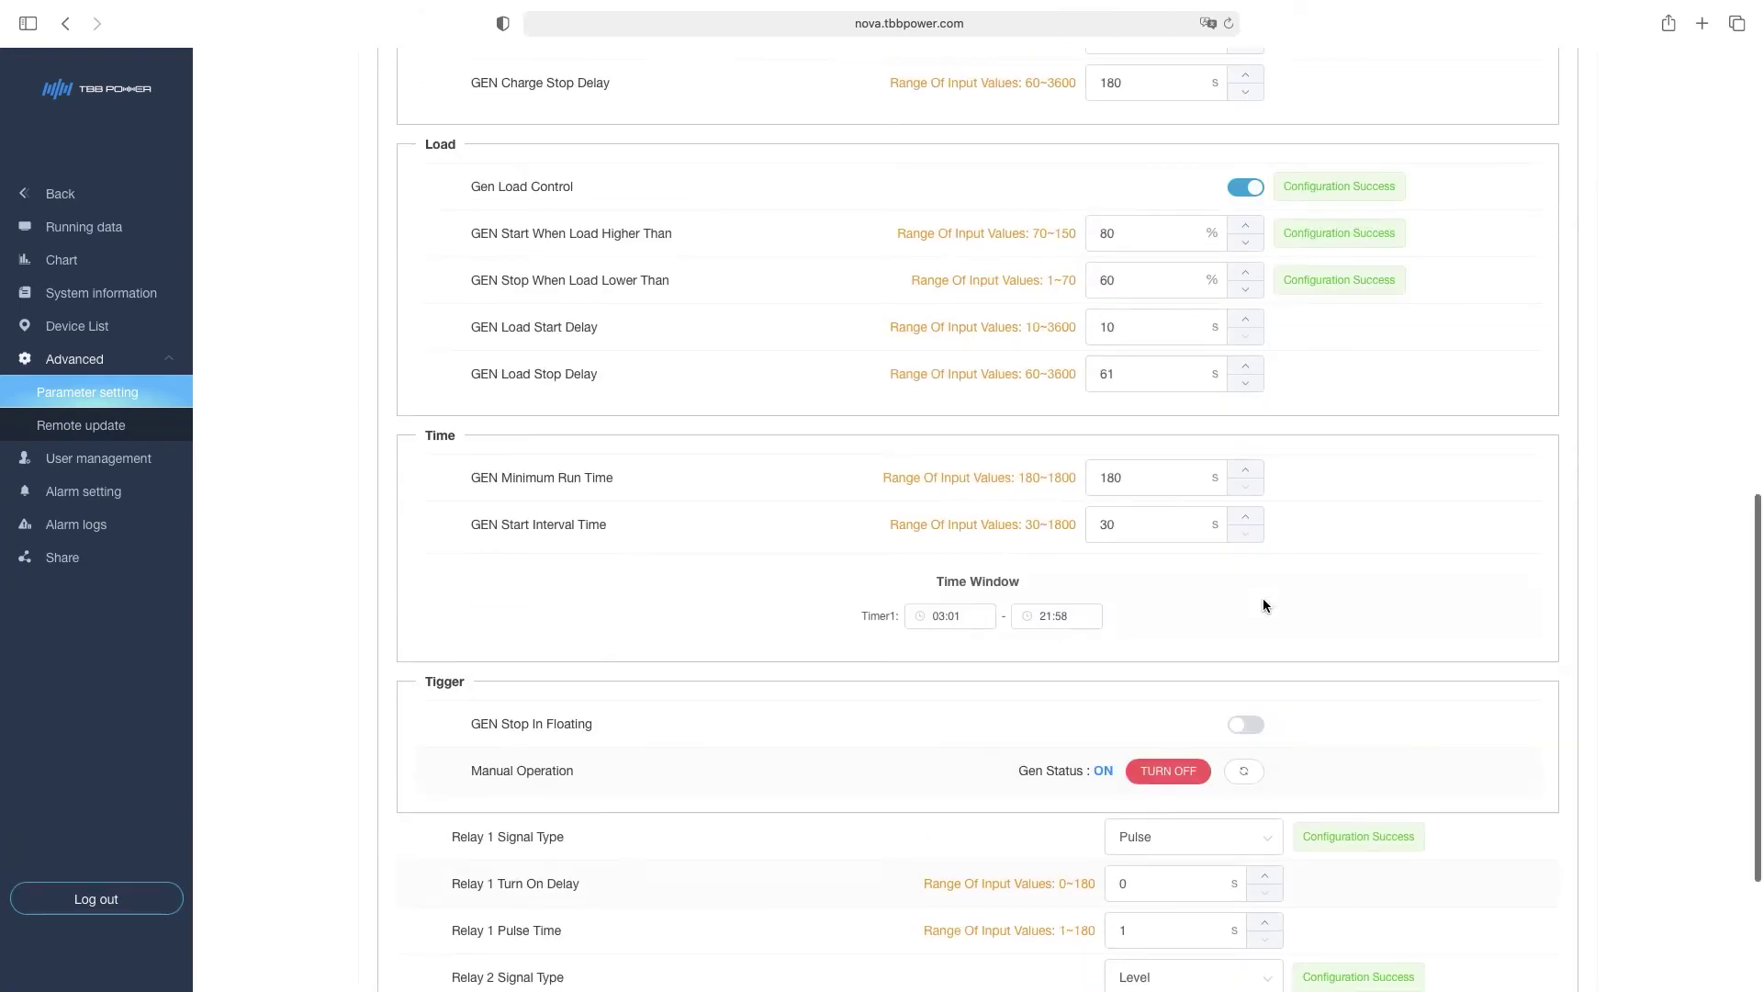
pyautogui.scroll(4, 1263, 599)
pyautogui.scroll(2, 1263, 598)
pyautogui.scroll(-8, 1263, 599)
pyautogui.scroll(-2, 1264, 599)
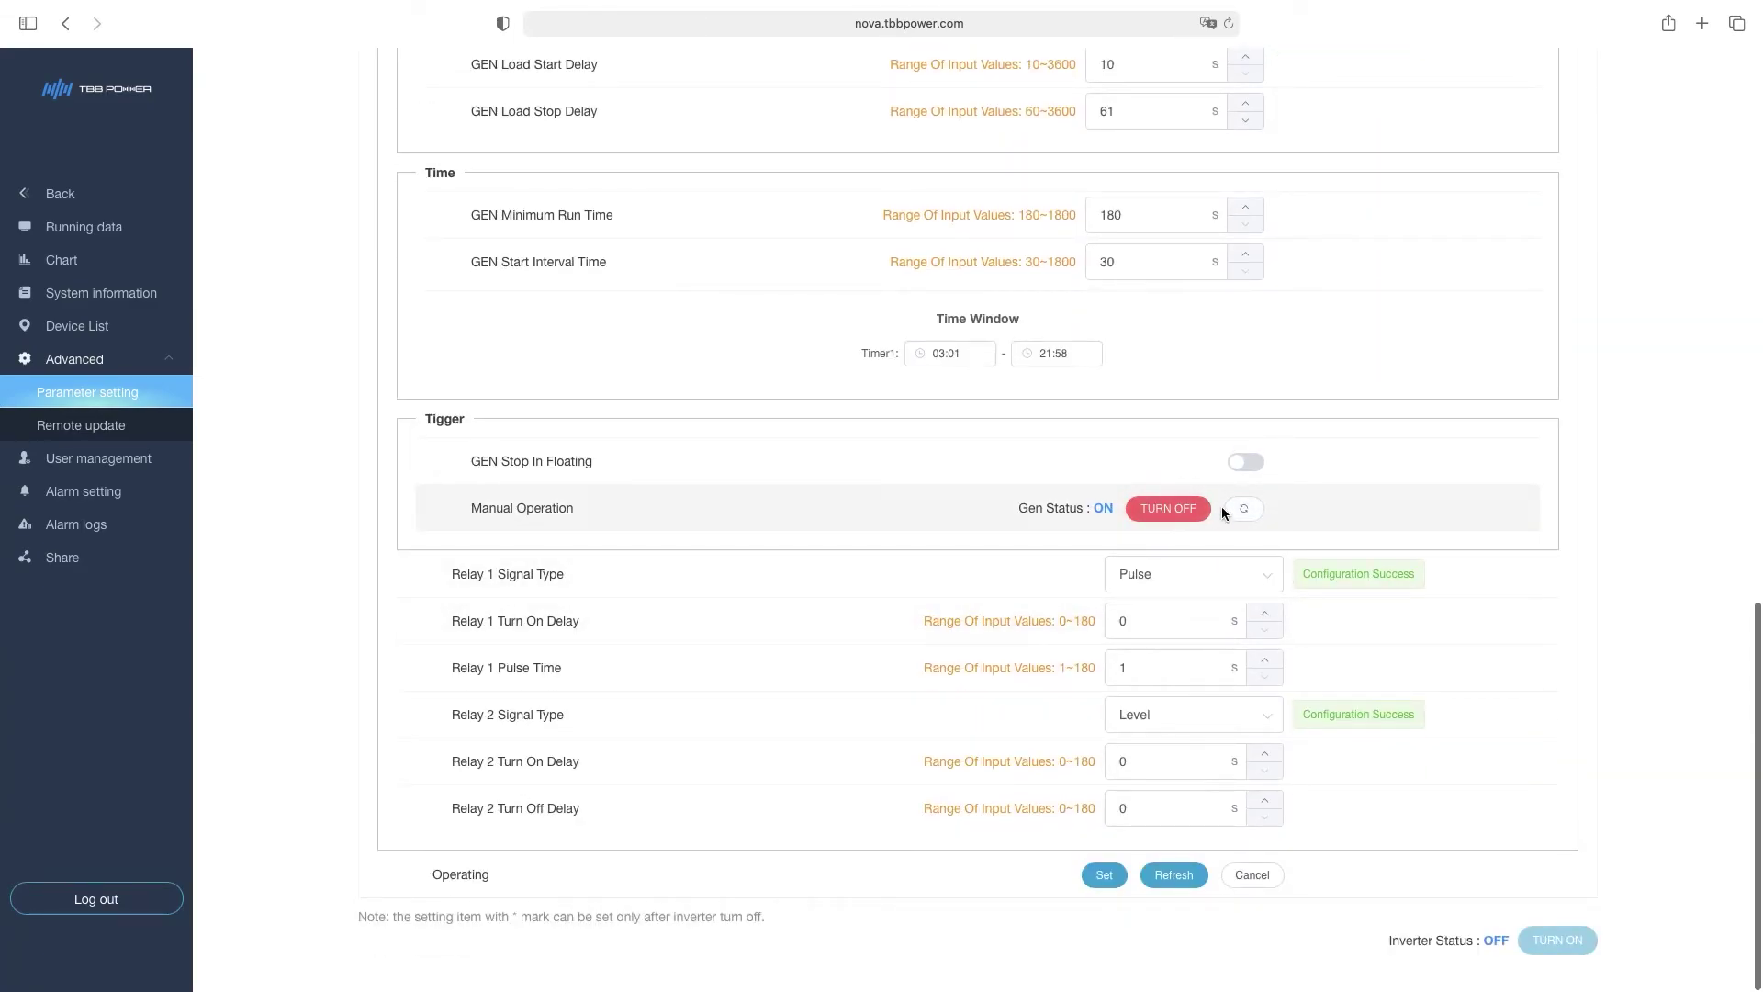
# Step: Manually turn the generator off, confirm the Gen Control Trigger, and refresh its status
pyautogui.click(1160, 514)
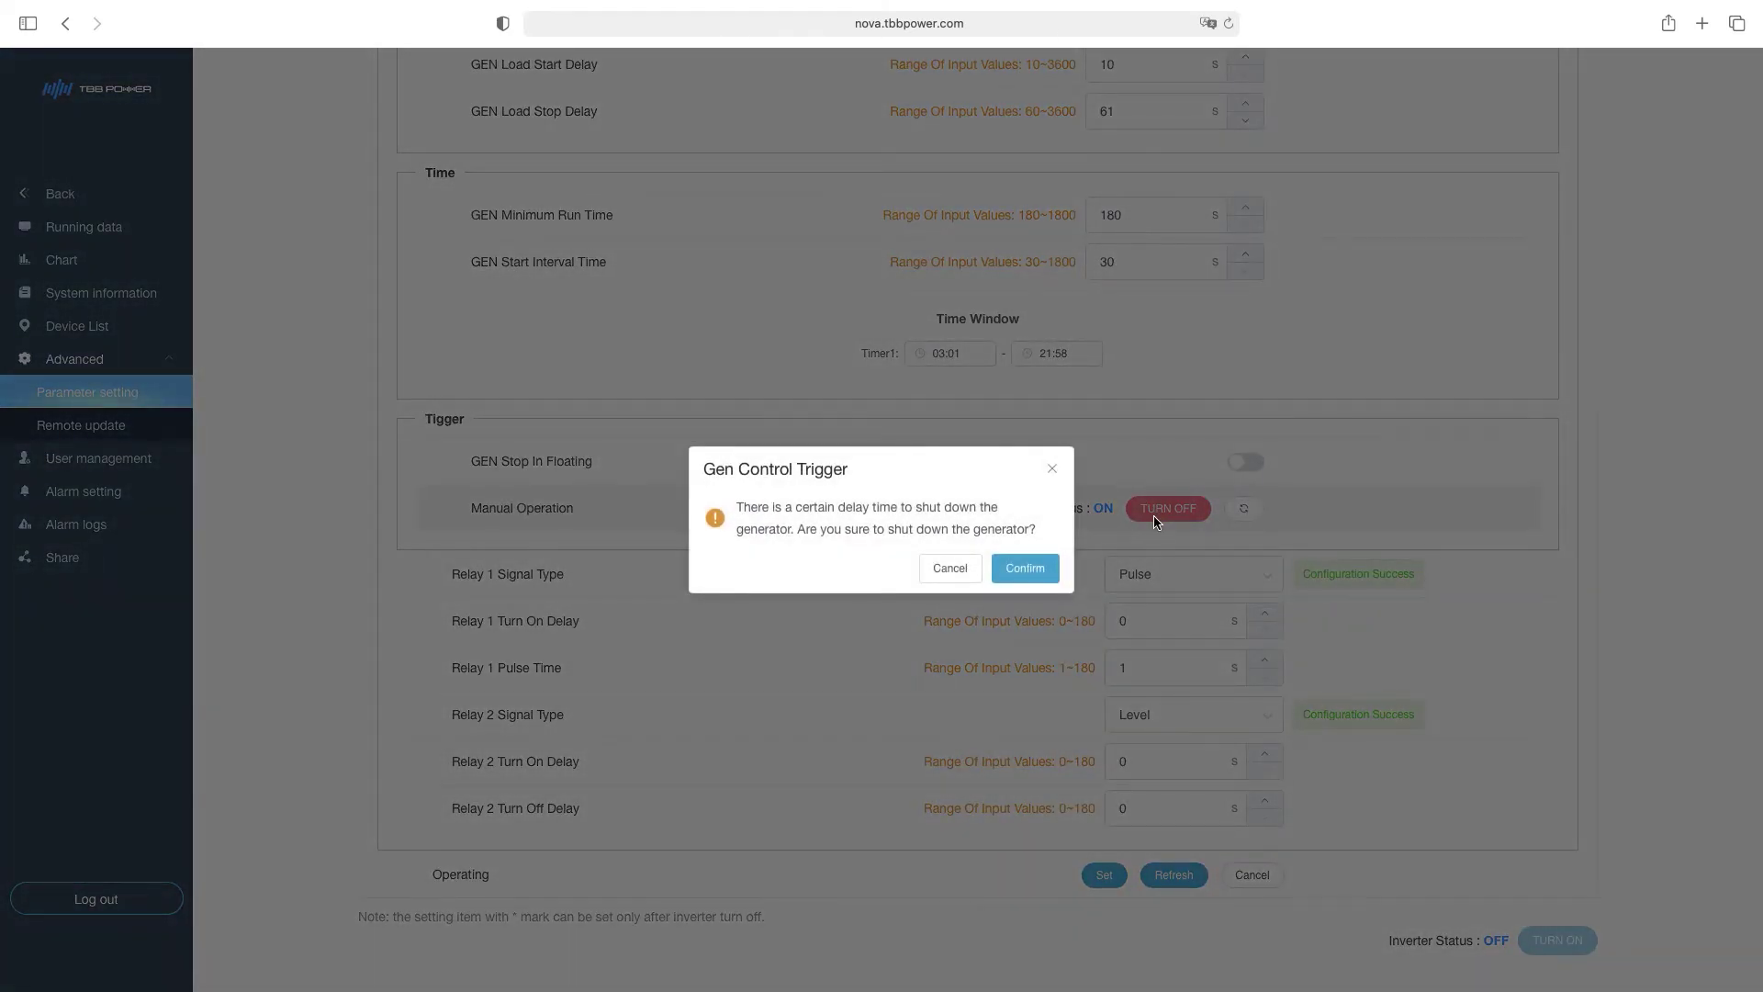
pyautogui.click(1026, 567)
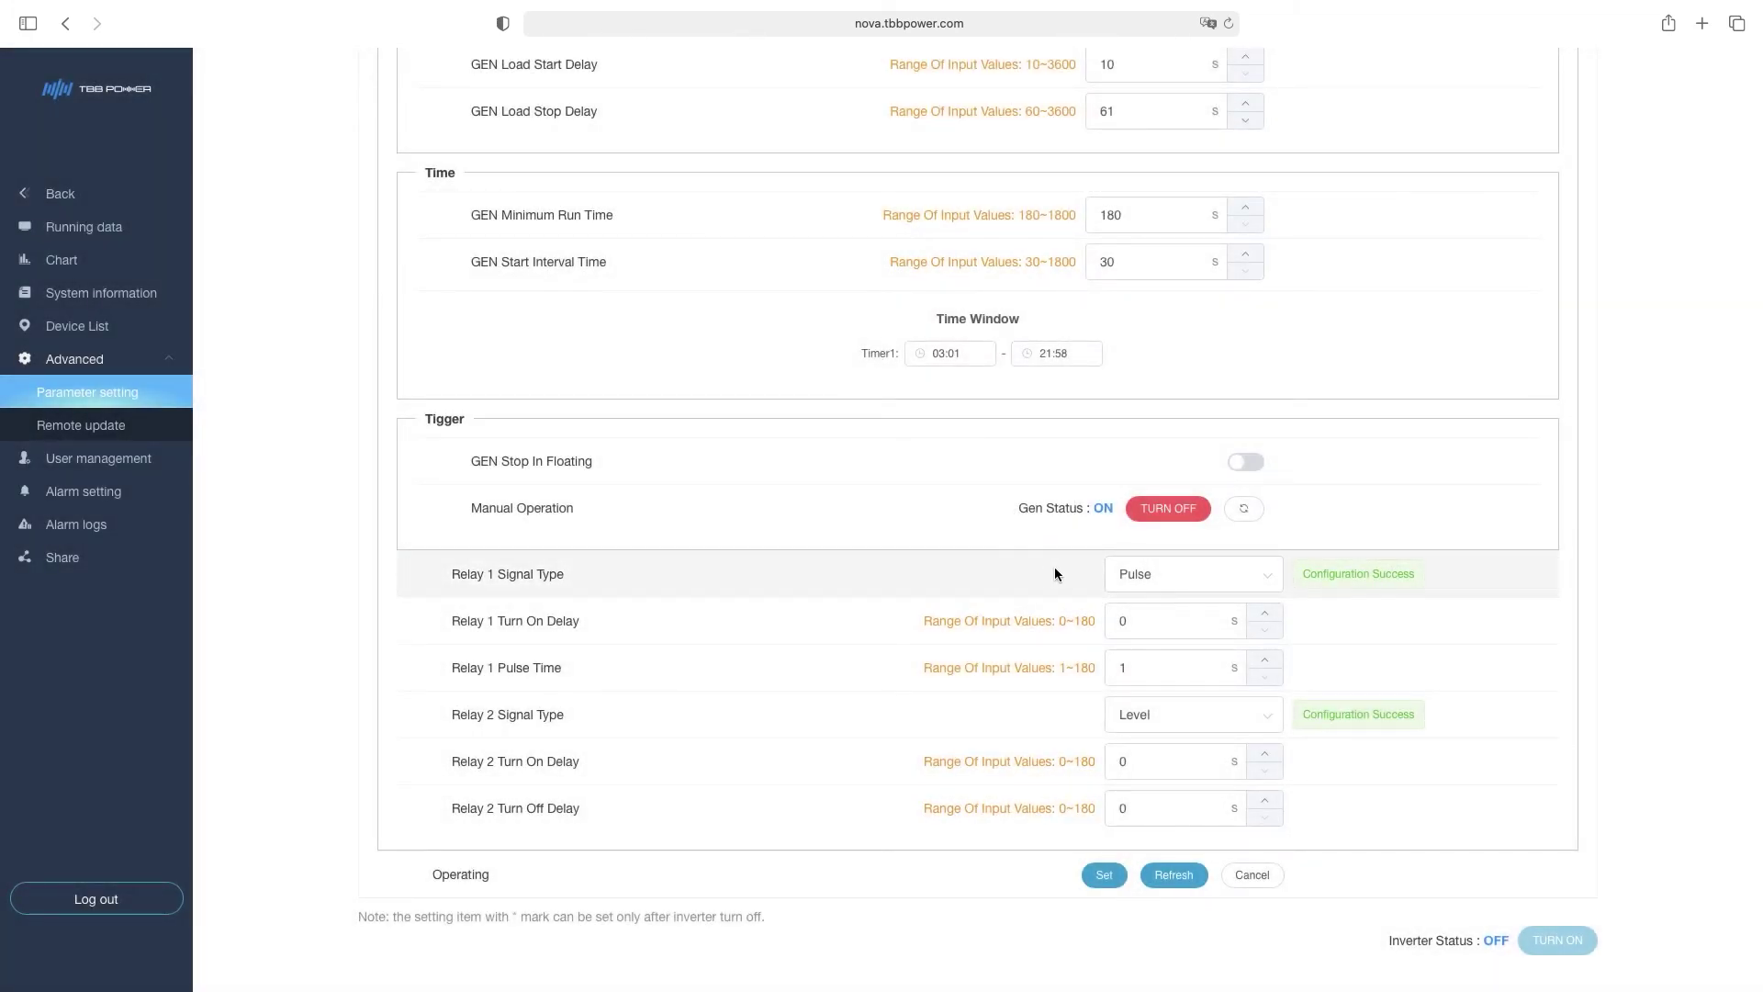
pyautogui.click(1242, 510)
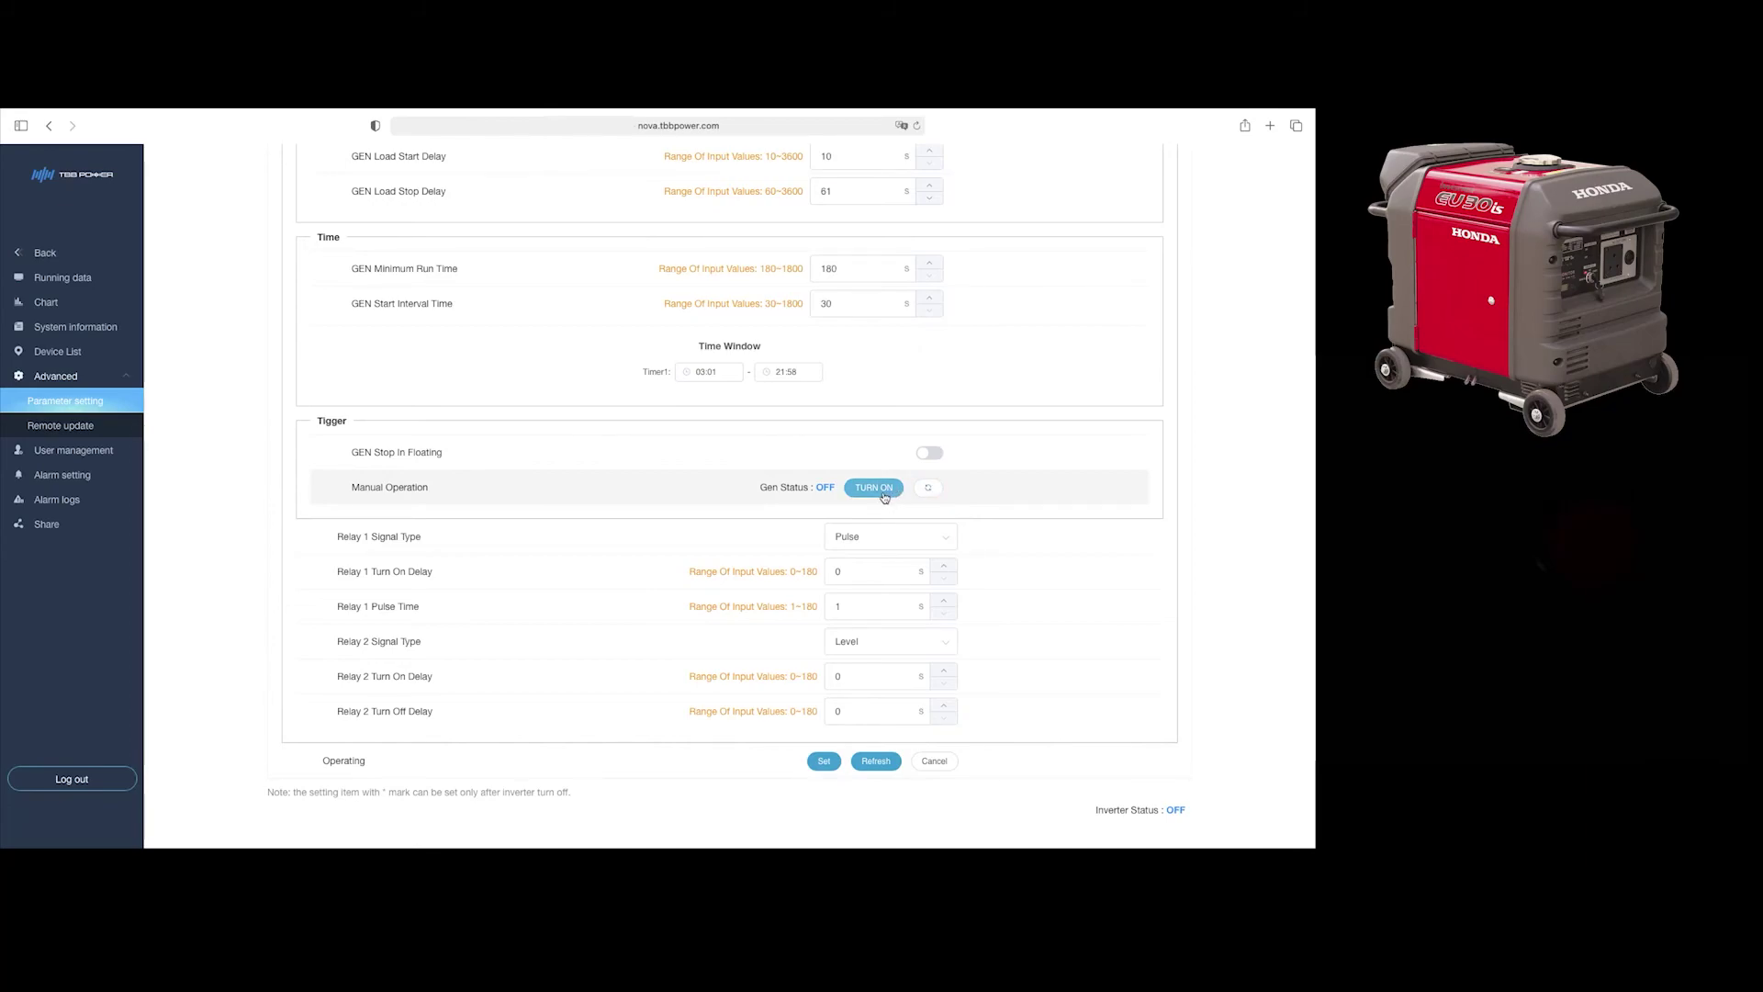
# Step: Manually turn the generator on, refresh to see status ON, then turn it off again
pyautogui.click(885, 491)
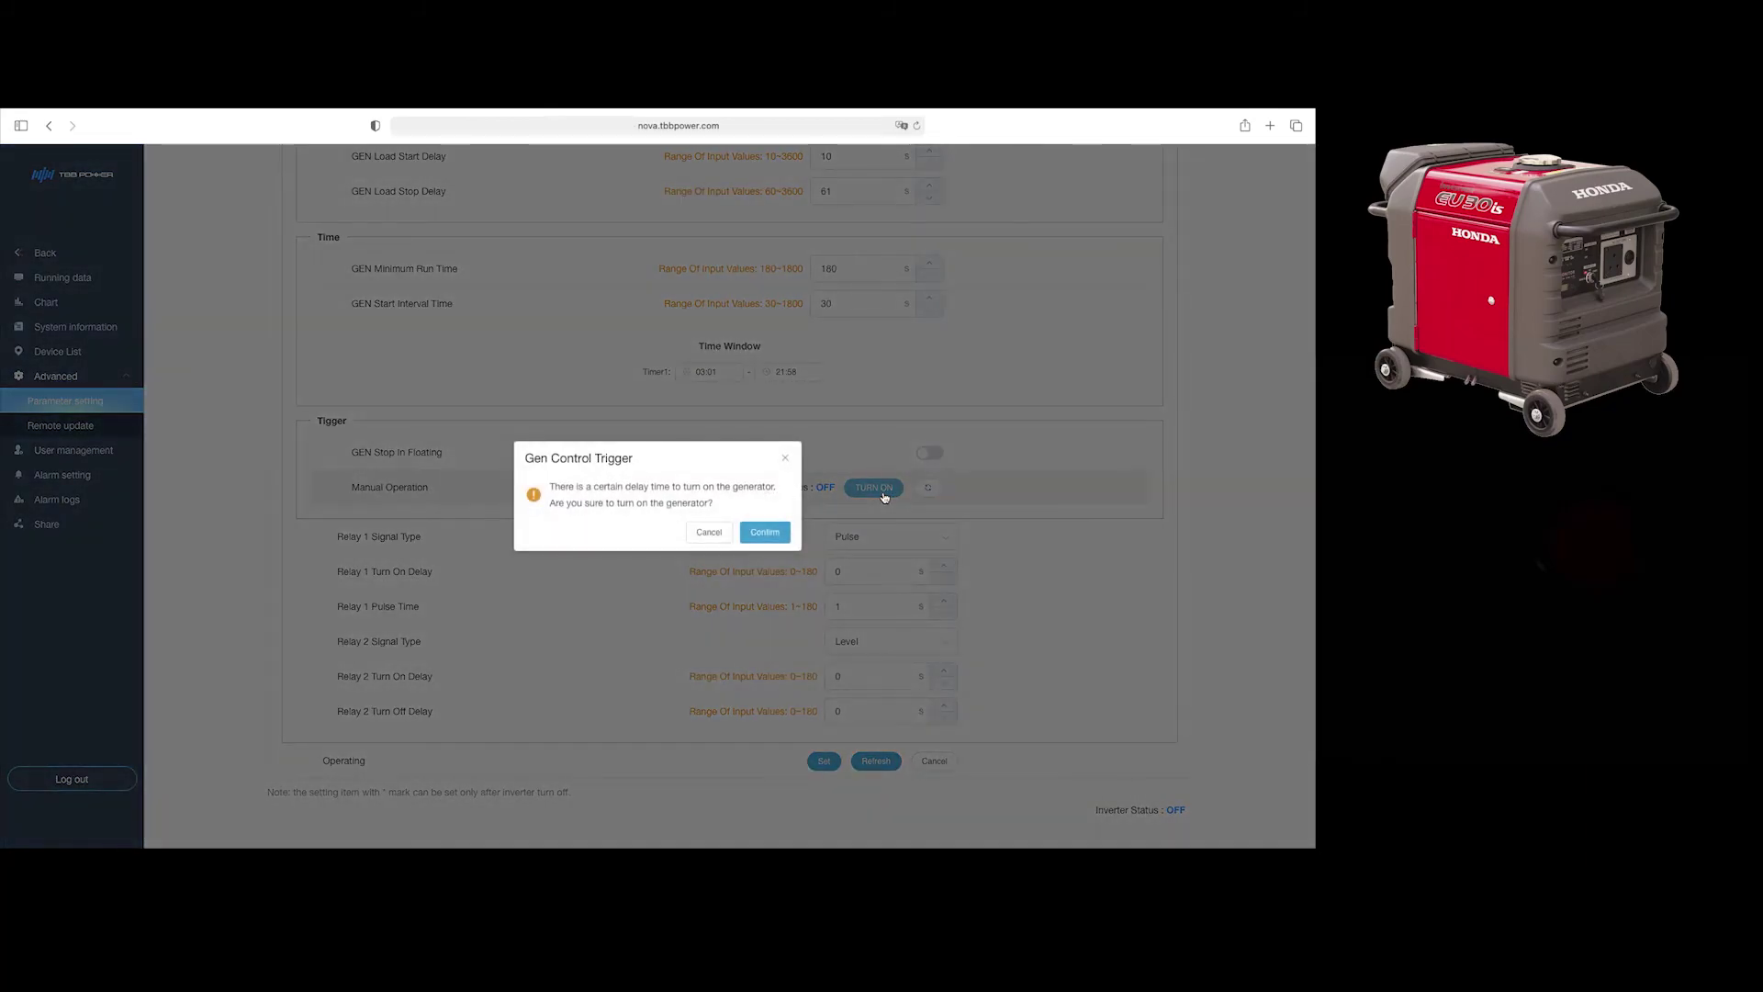
pyautogui.click(768, 536)
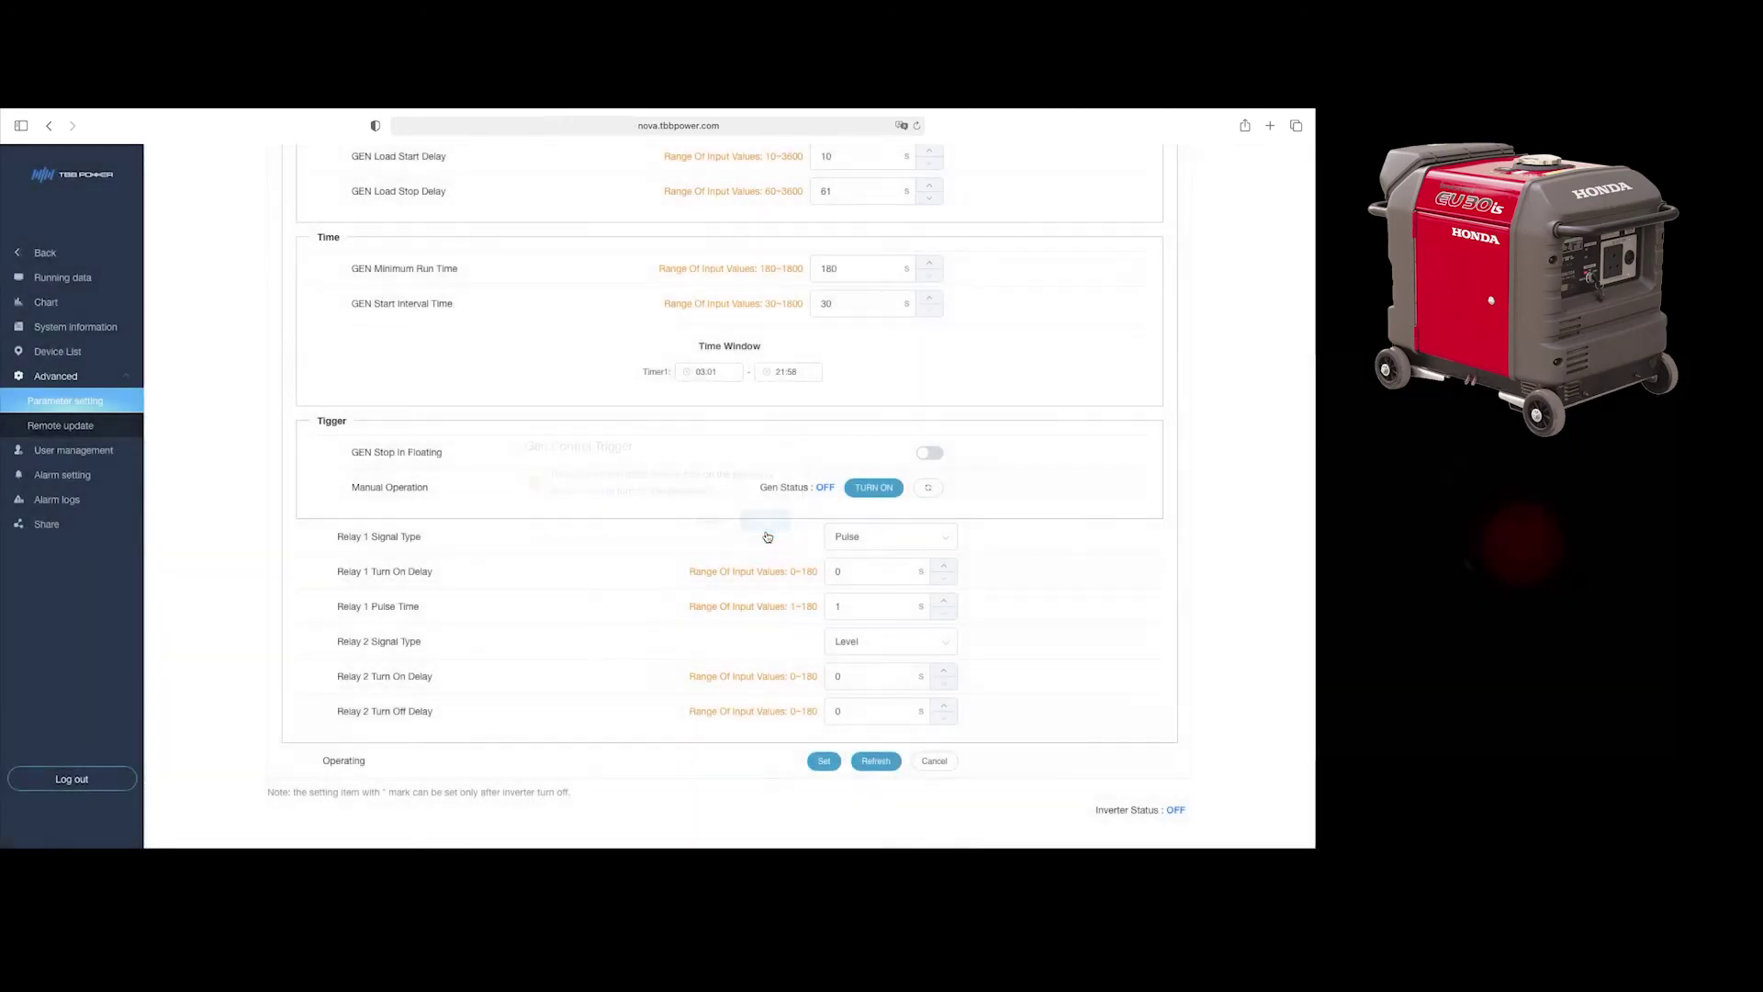
pyautogui.click(928, 489)
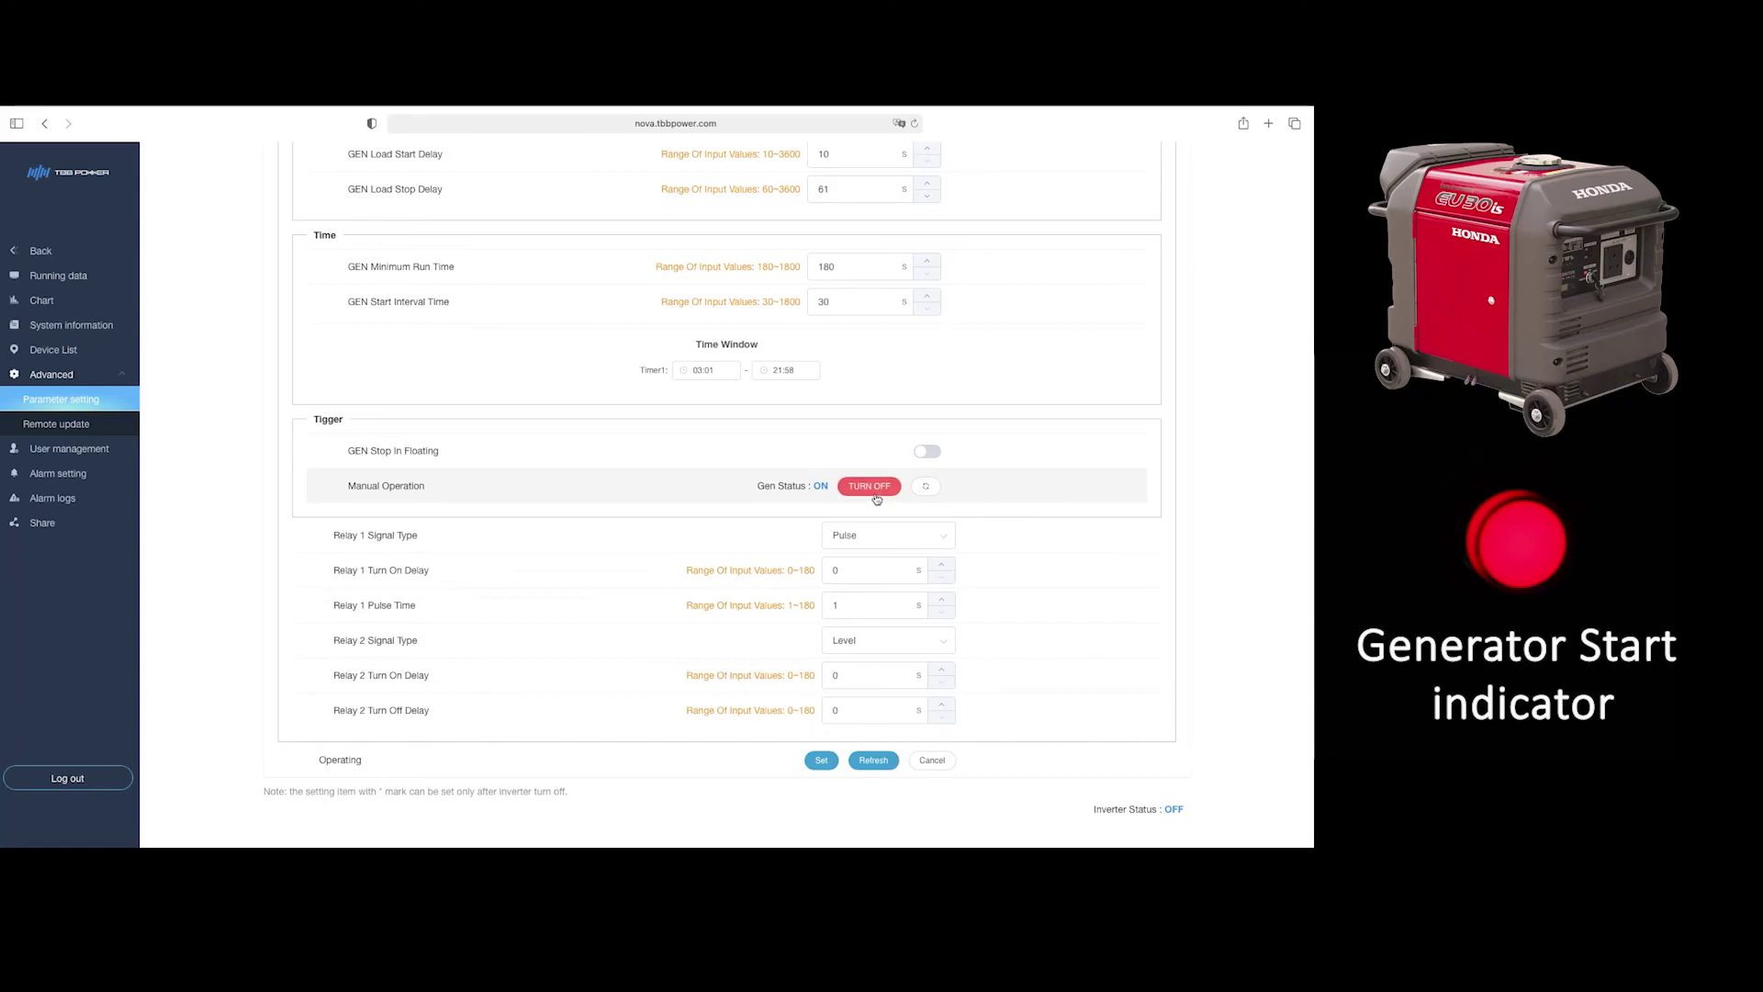
pyautogui.click(872, 489)
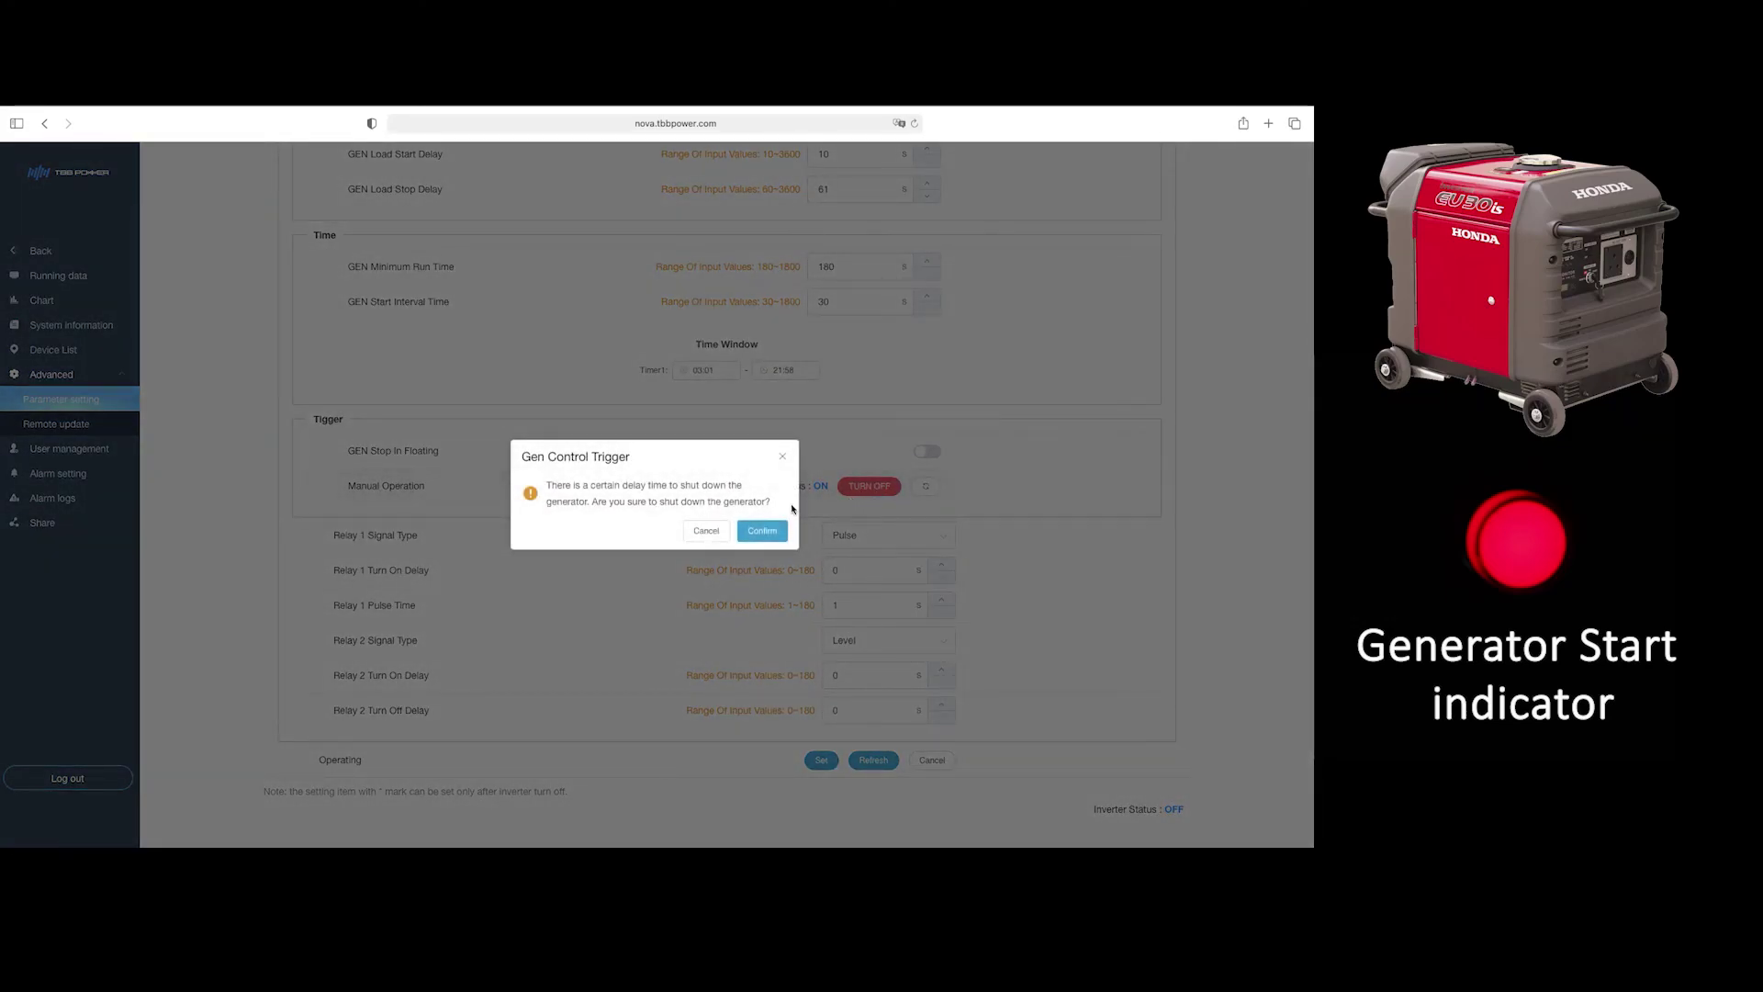
pyautogui.click(759, 535)
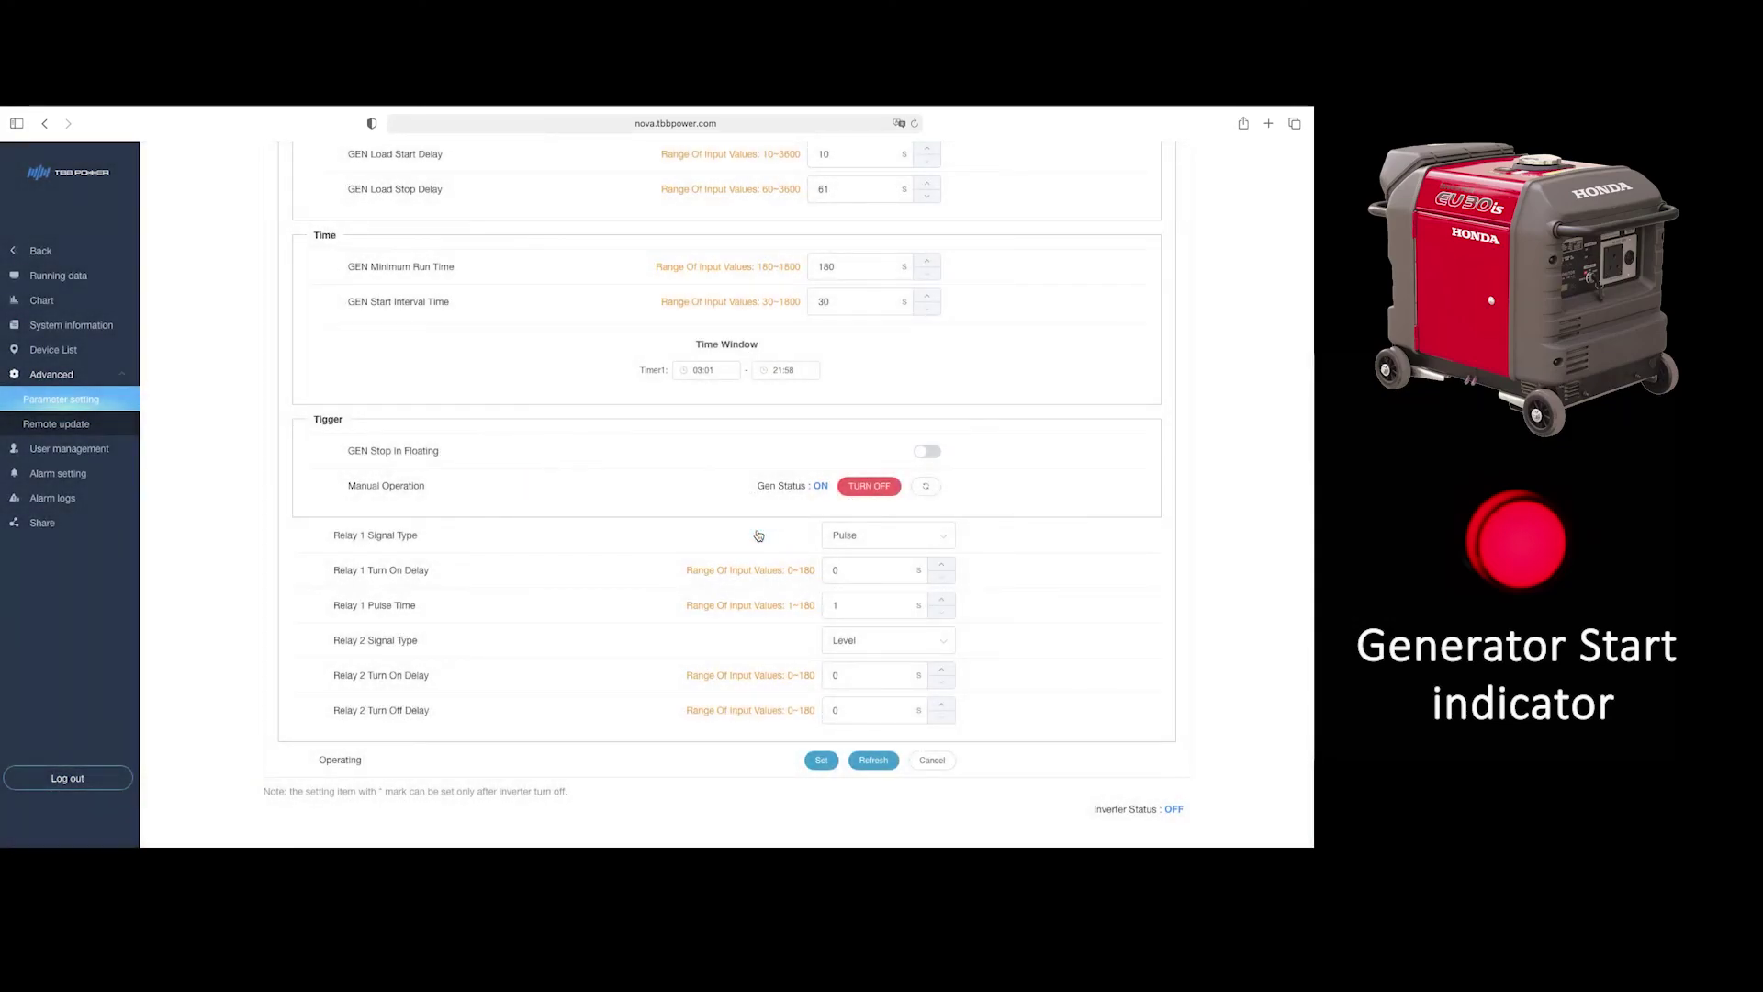